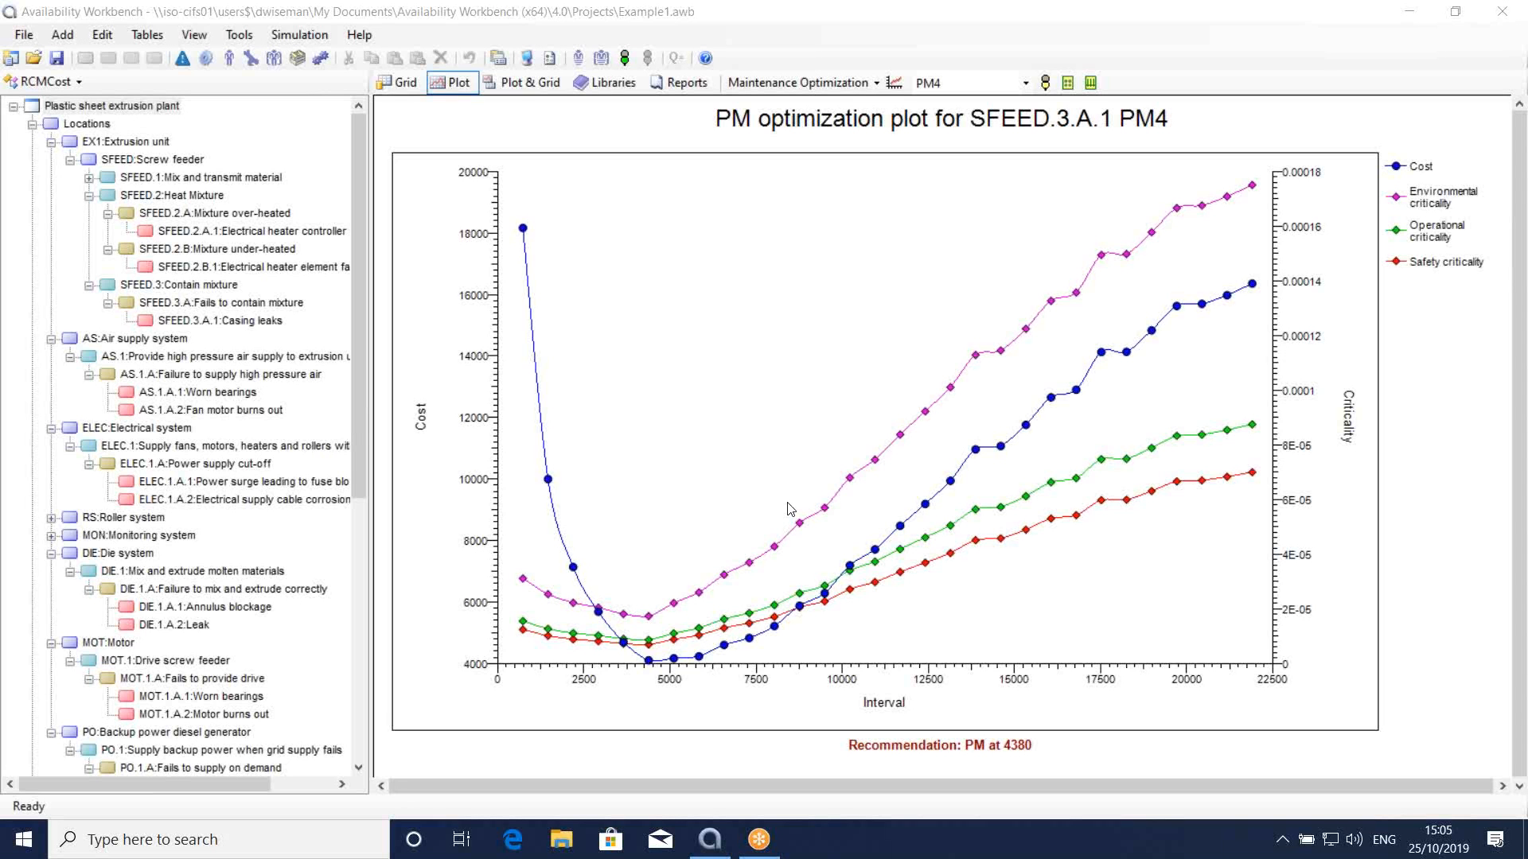
Step: View the list of available modules and select the Casing leaks cause under the screw feeder
left_click(76, 86)
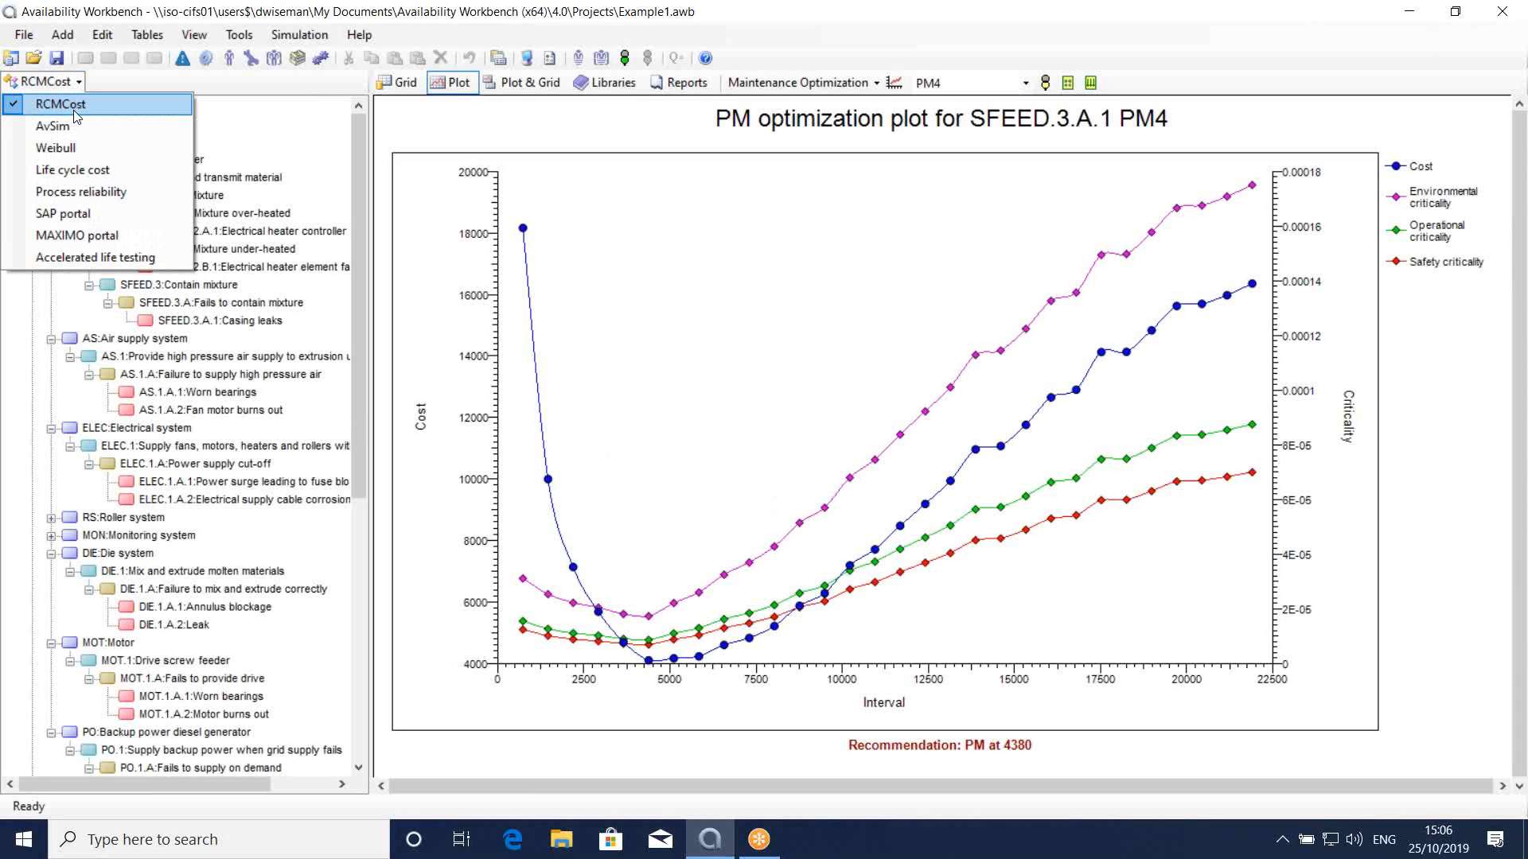
left_click(147, 85)
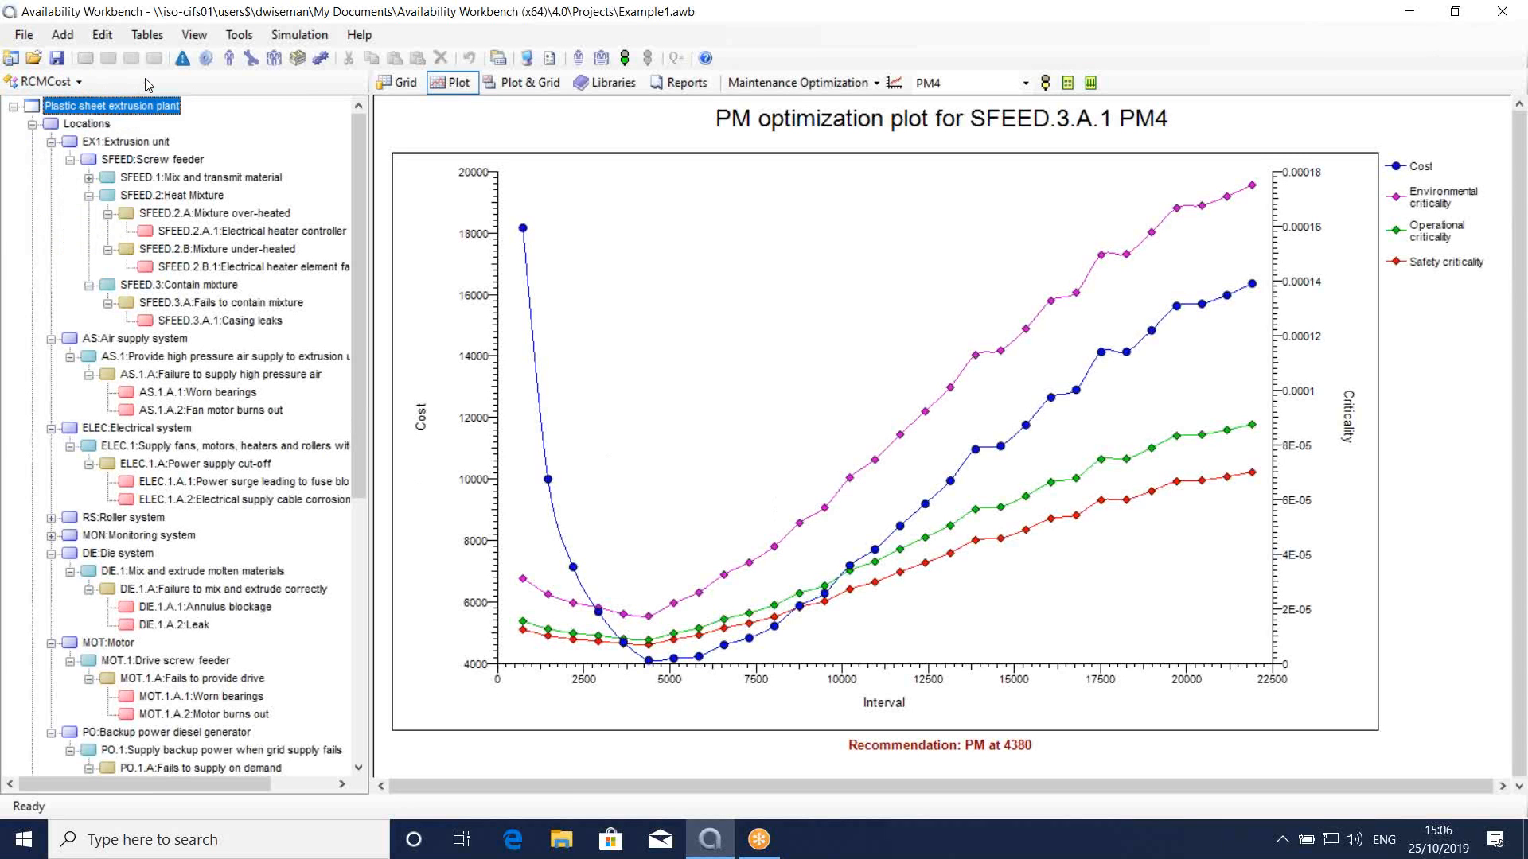
left_click(176, 323)
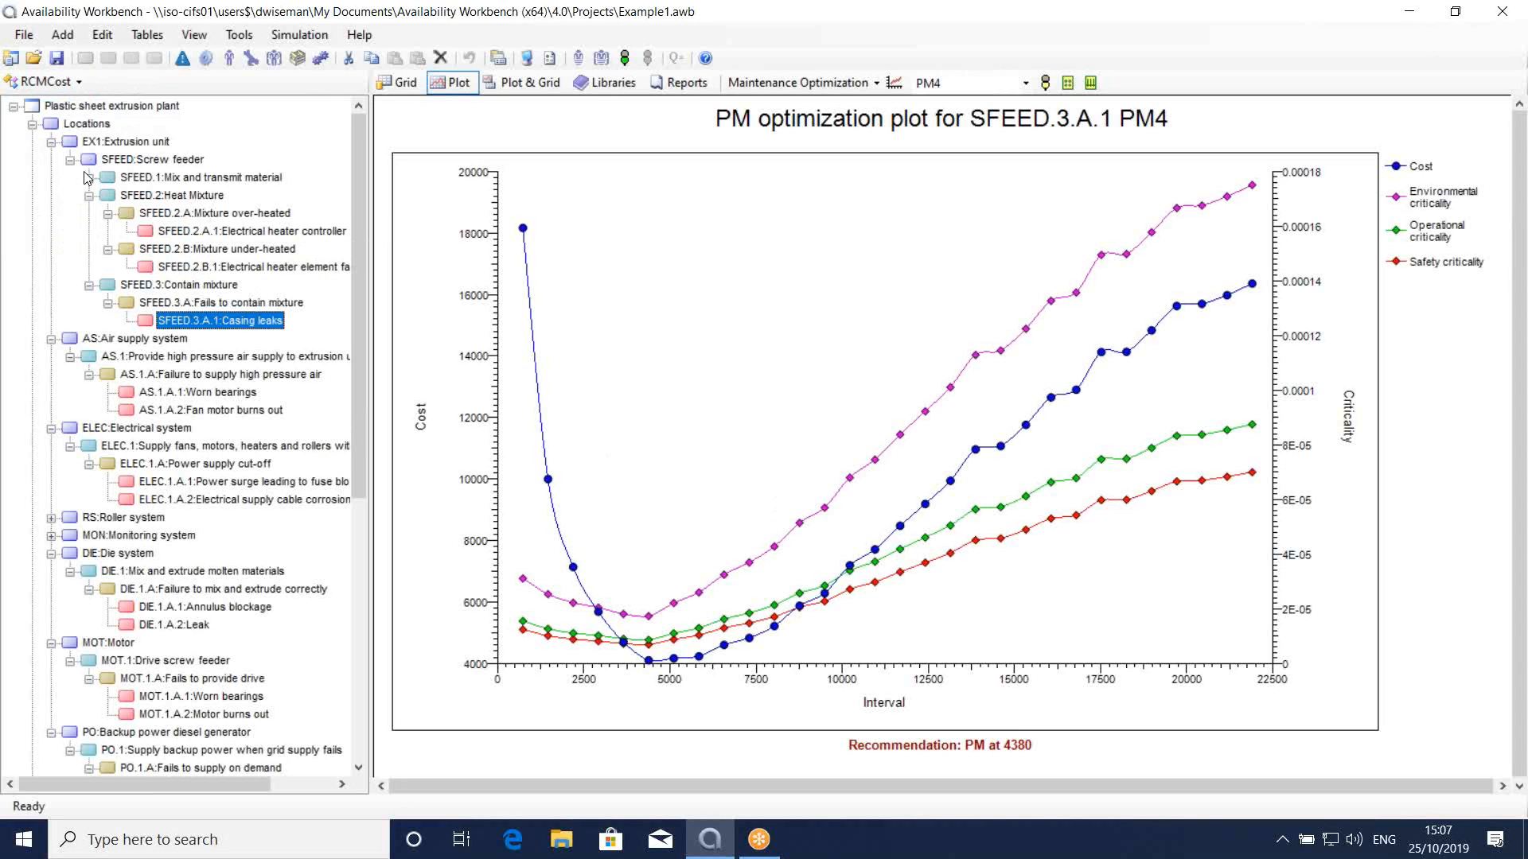
Step: Collapse the Screw feeder branch, look at its parent Extrusion unit, and expand the Screw feeder again
scroll(73, 163, "down", 1)
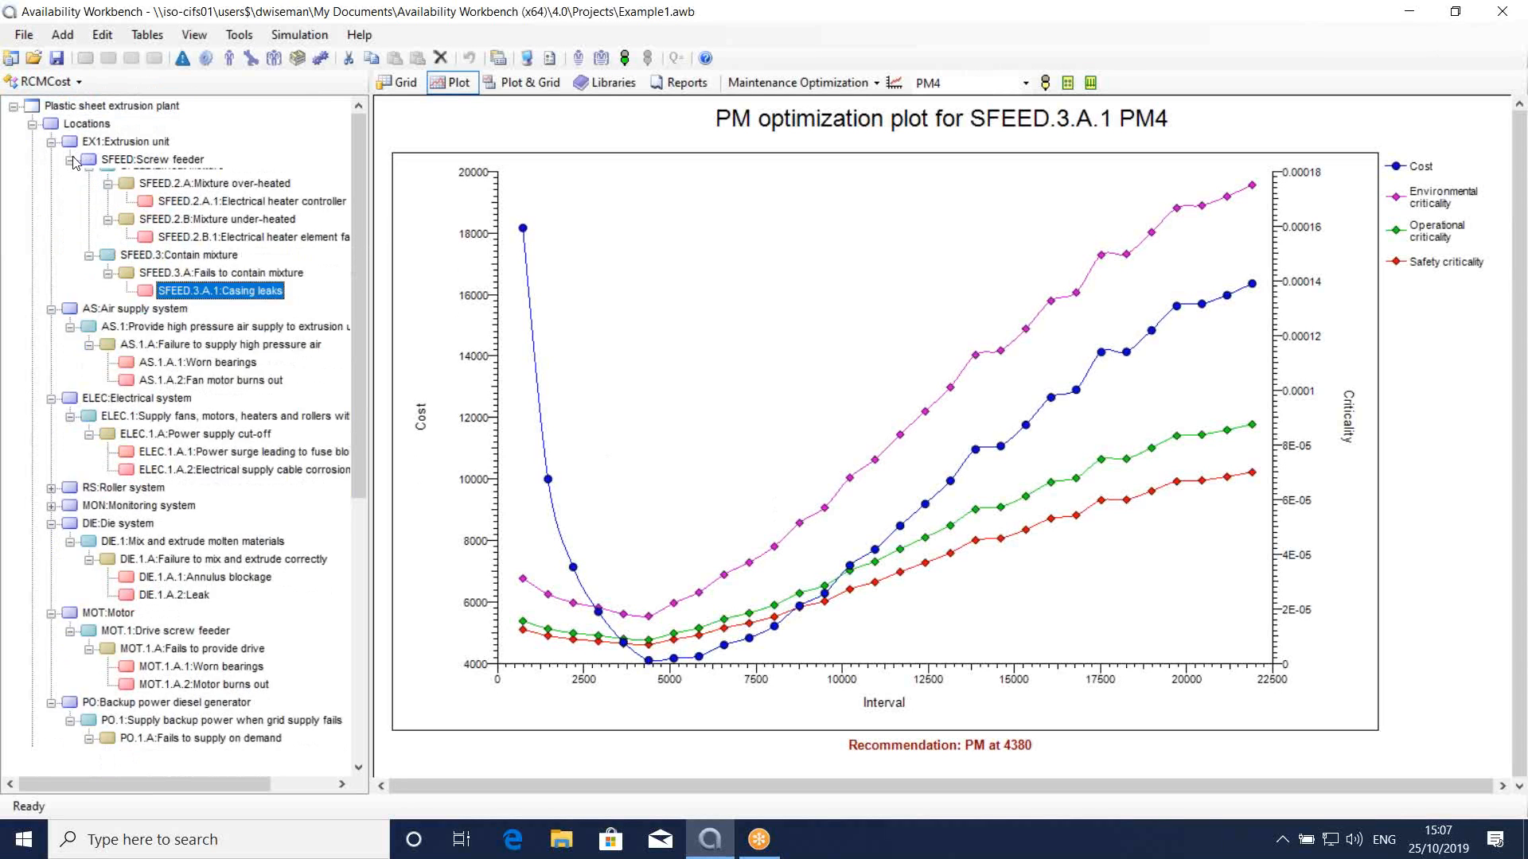
left_click(71, 161)
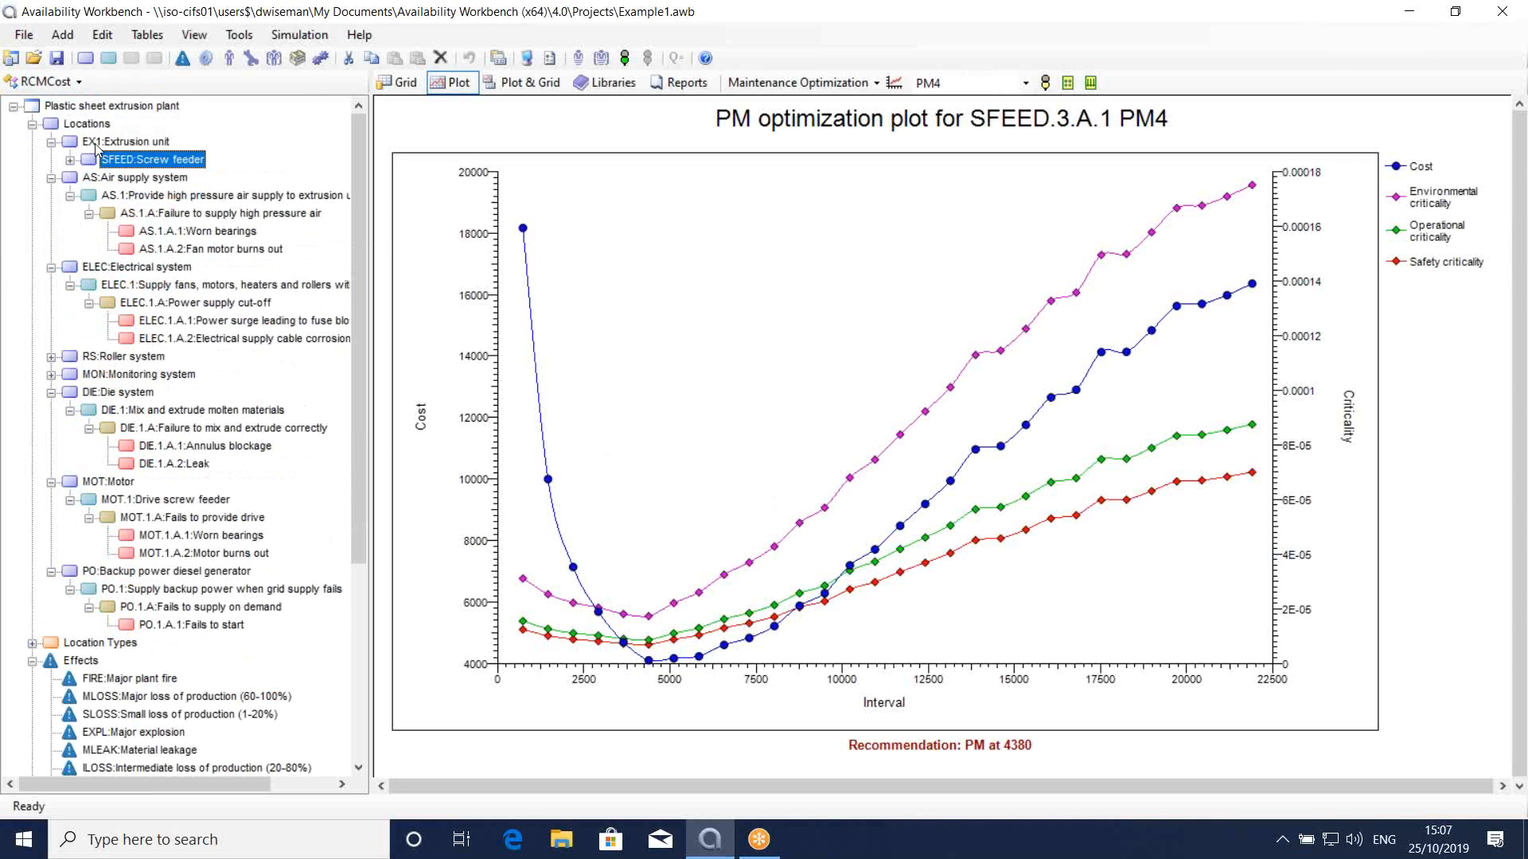
left_click(94, 143)
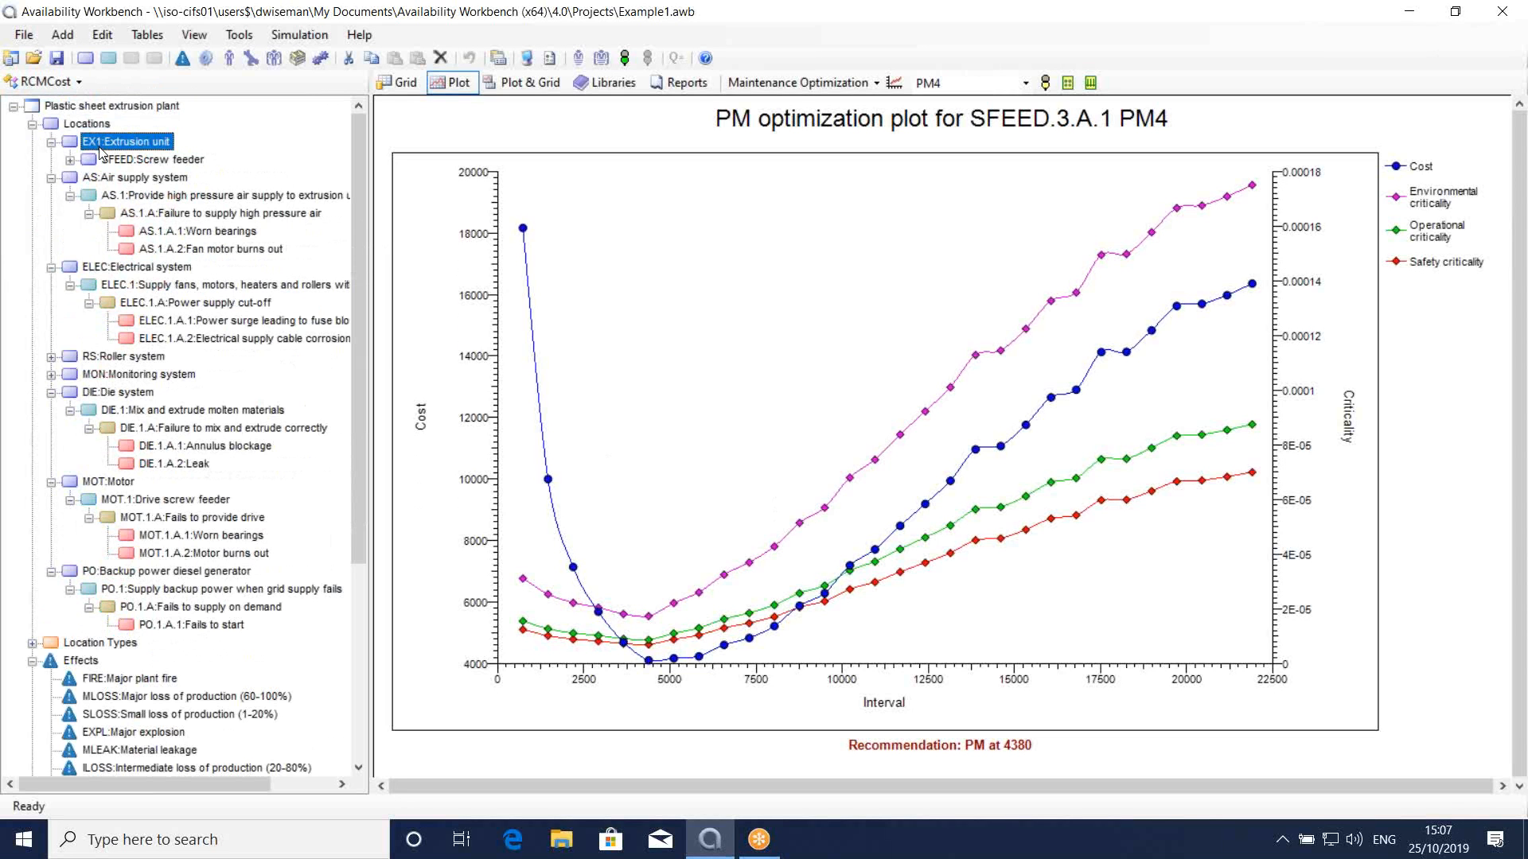
left_click(104, 161)
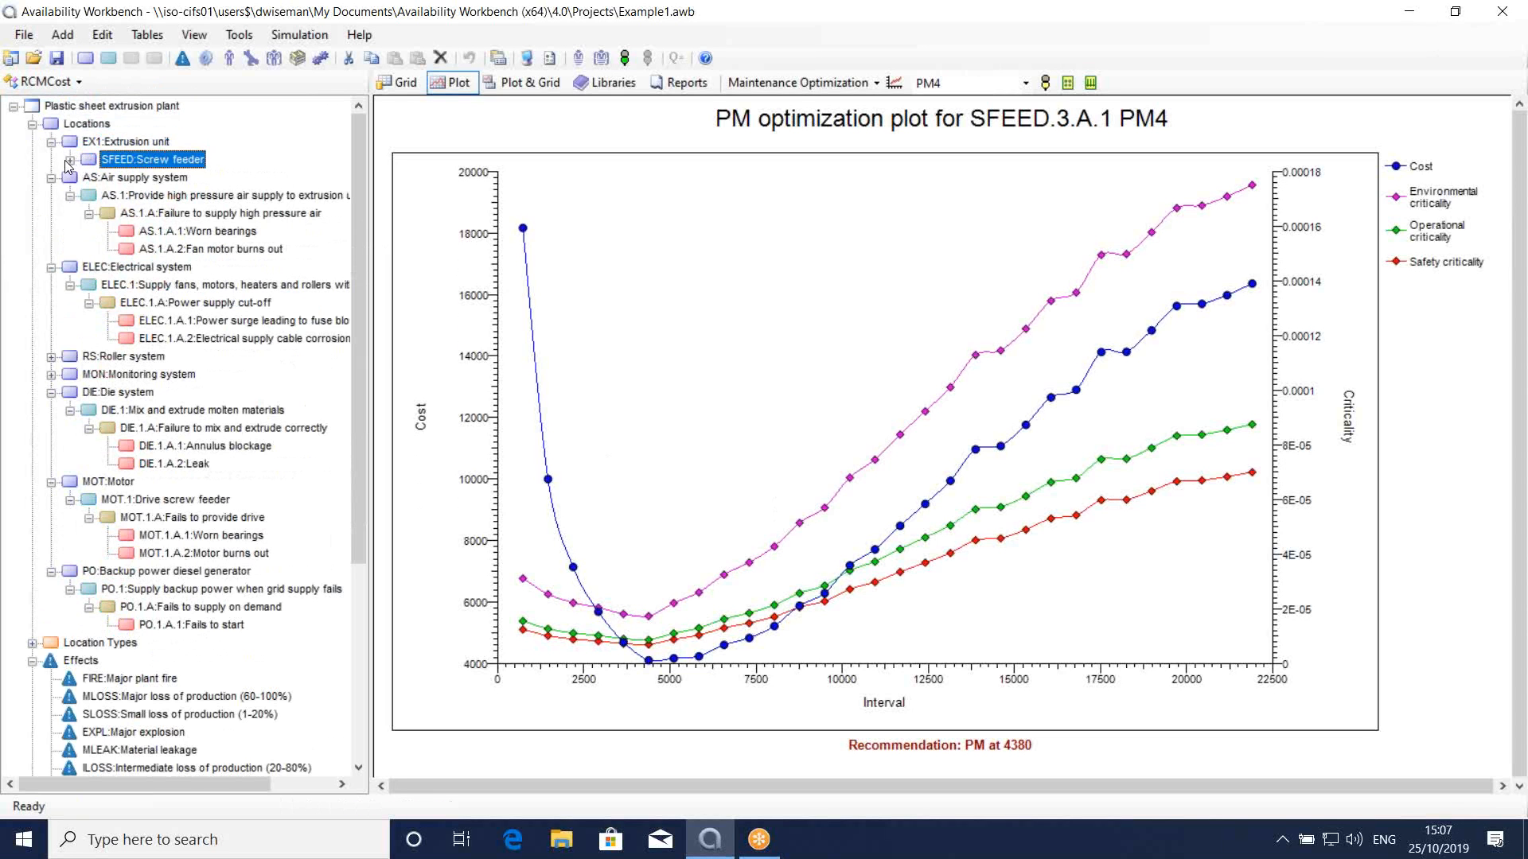
left_click(70, 160)
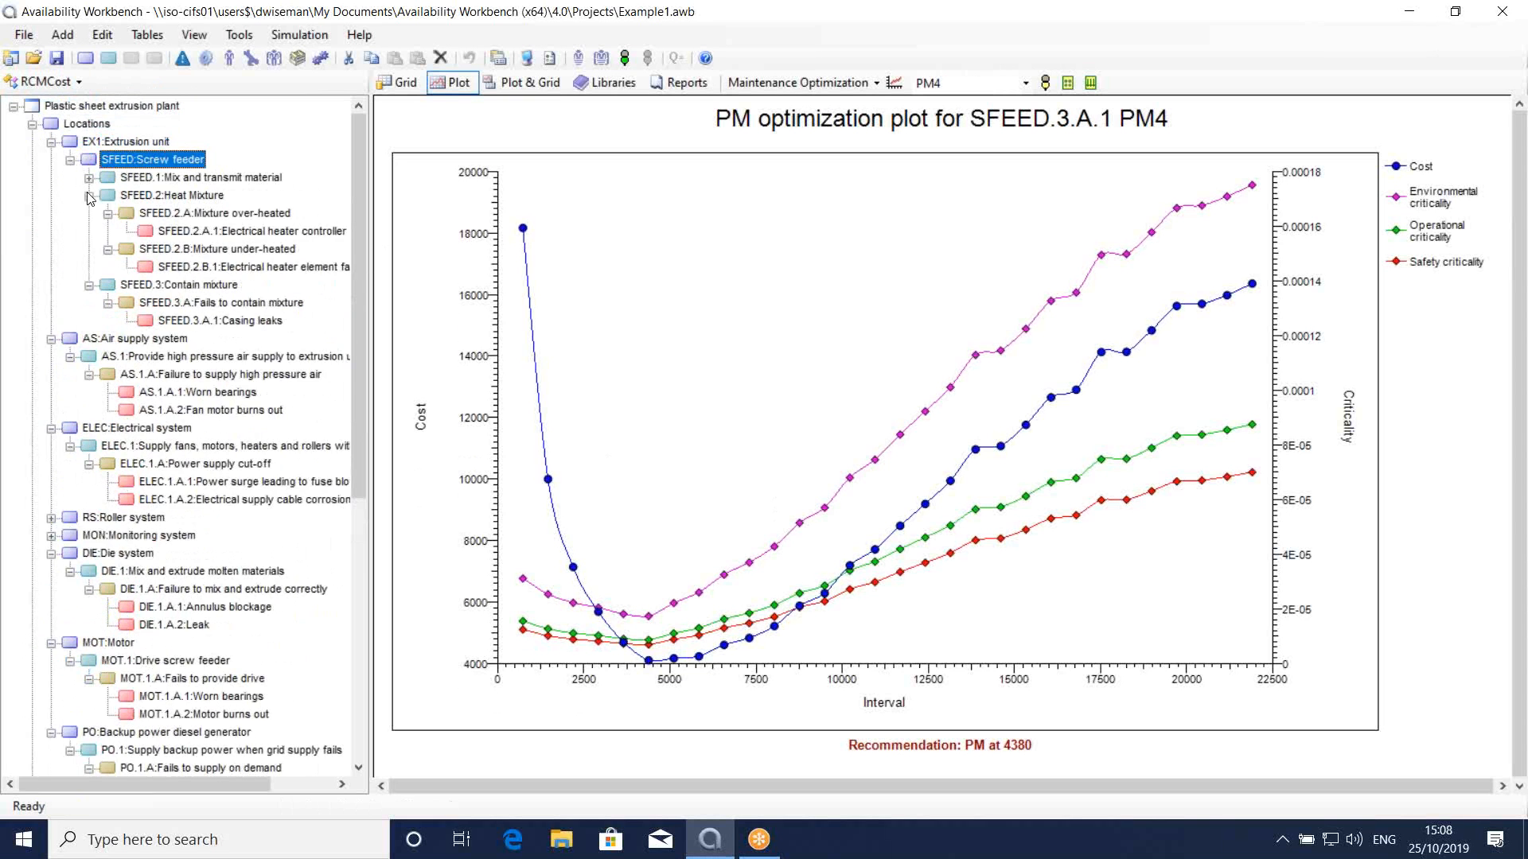
Step: Collapse the Heat Mixture function and expand only Contain mixture down to its Casing leaks cause
left_click(89, 195)
left_click(89, 213)
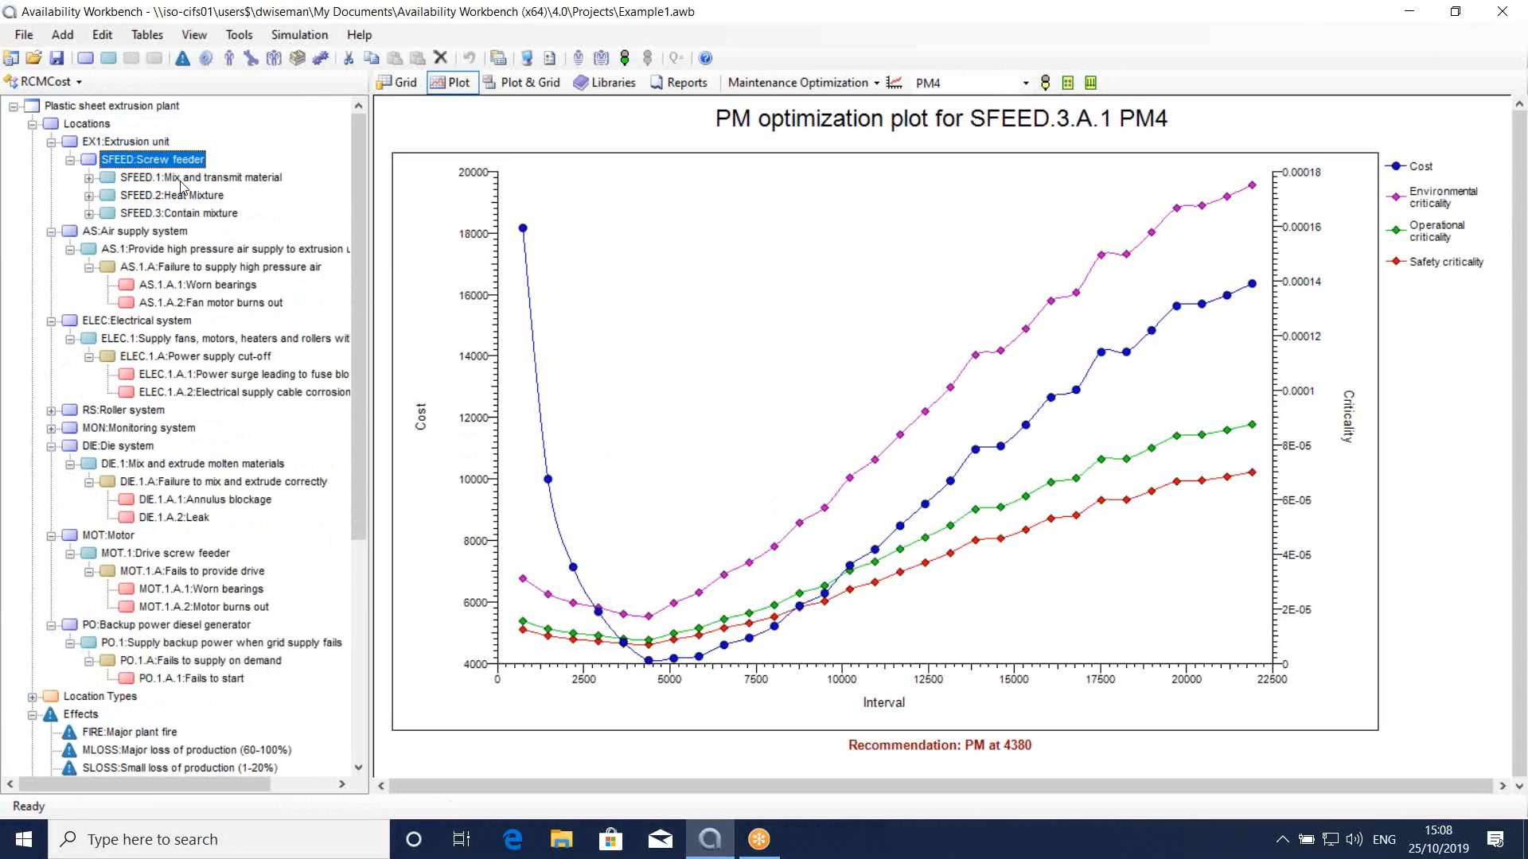
left_click(88, 214)
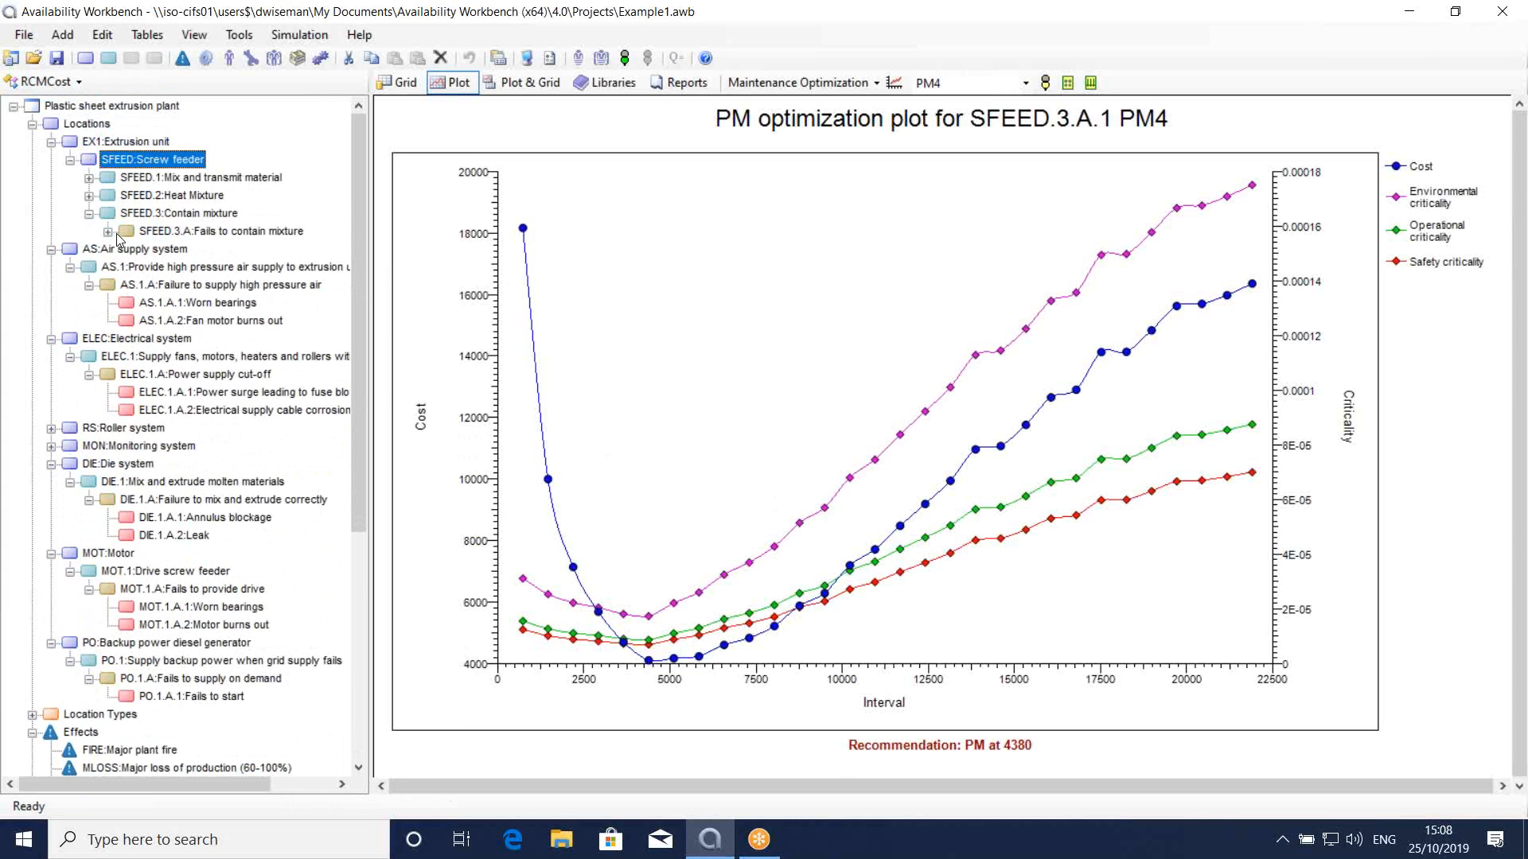
left_click(108, 231)
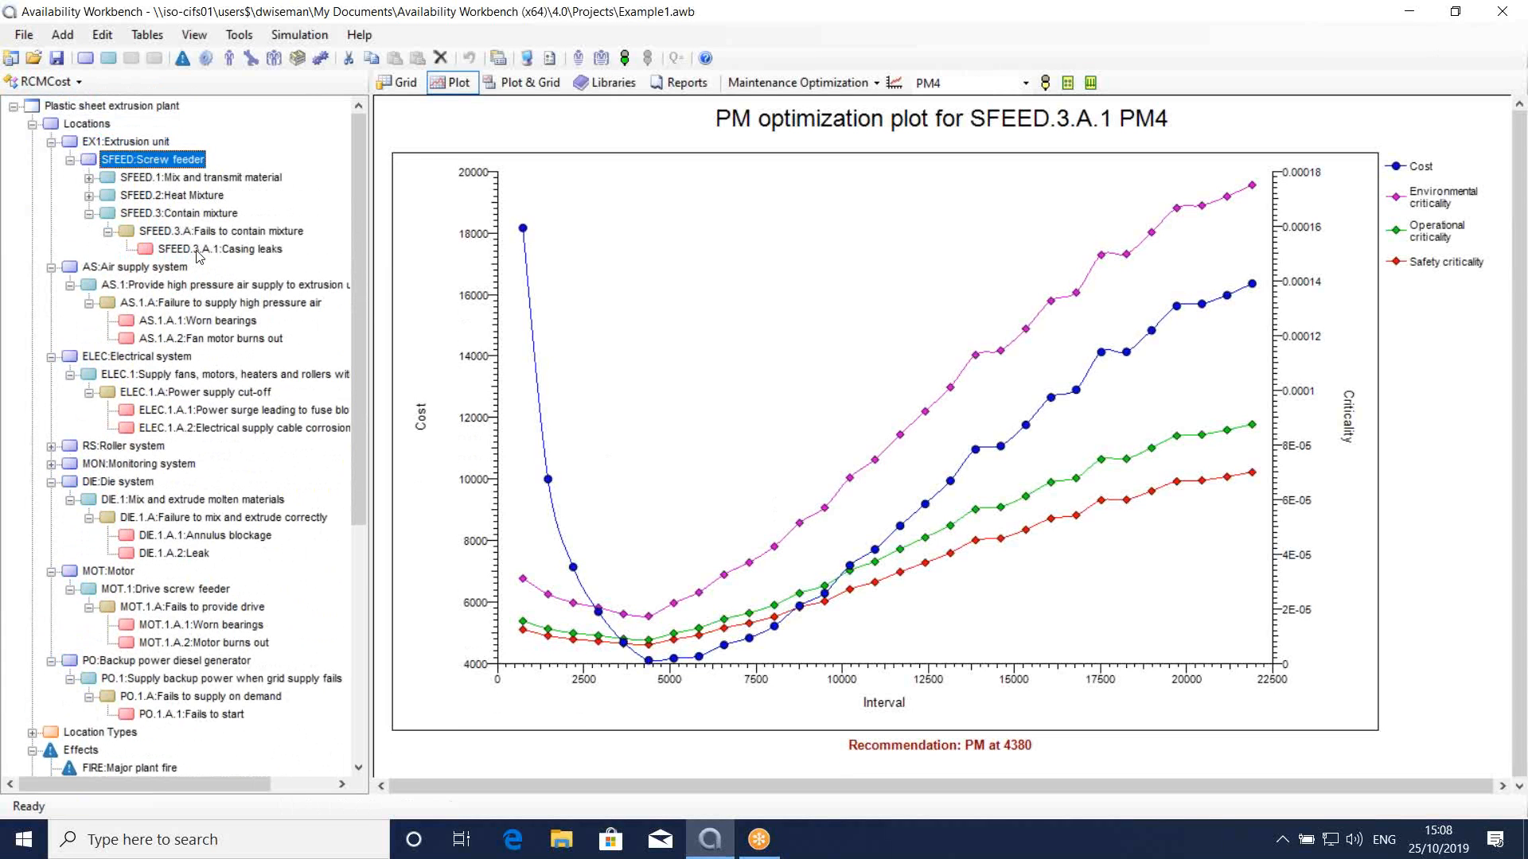
Step: Open the properties of the Casing leaks cause and review its failure distribution parameters
left_click(197, 250)
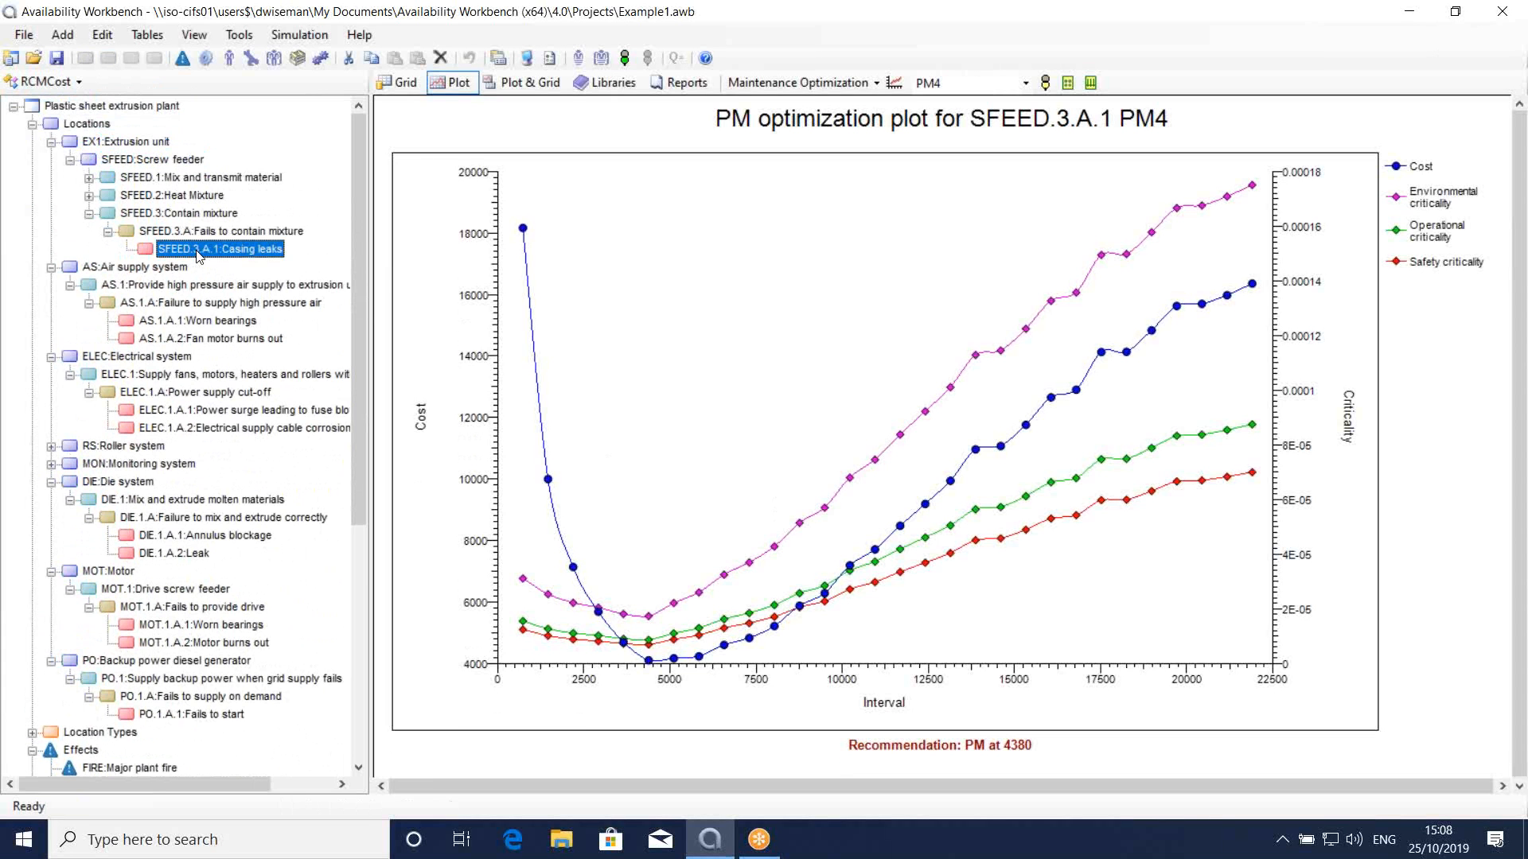
double_click(197, 249)
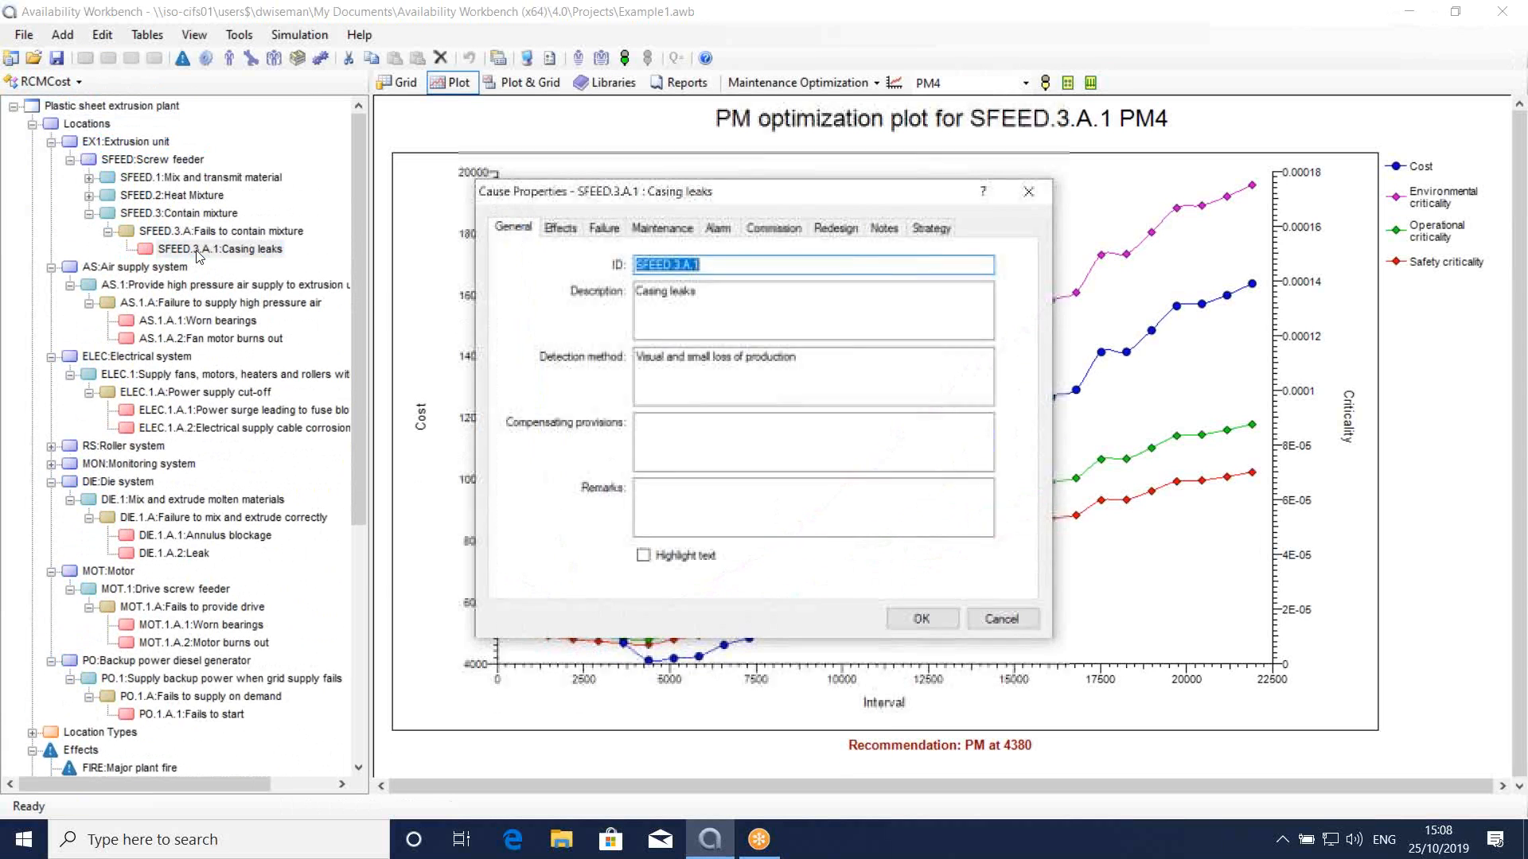
left_click(604, 228)
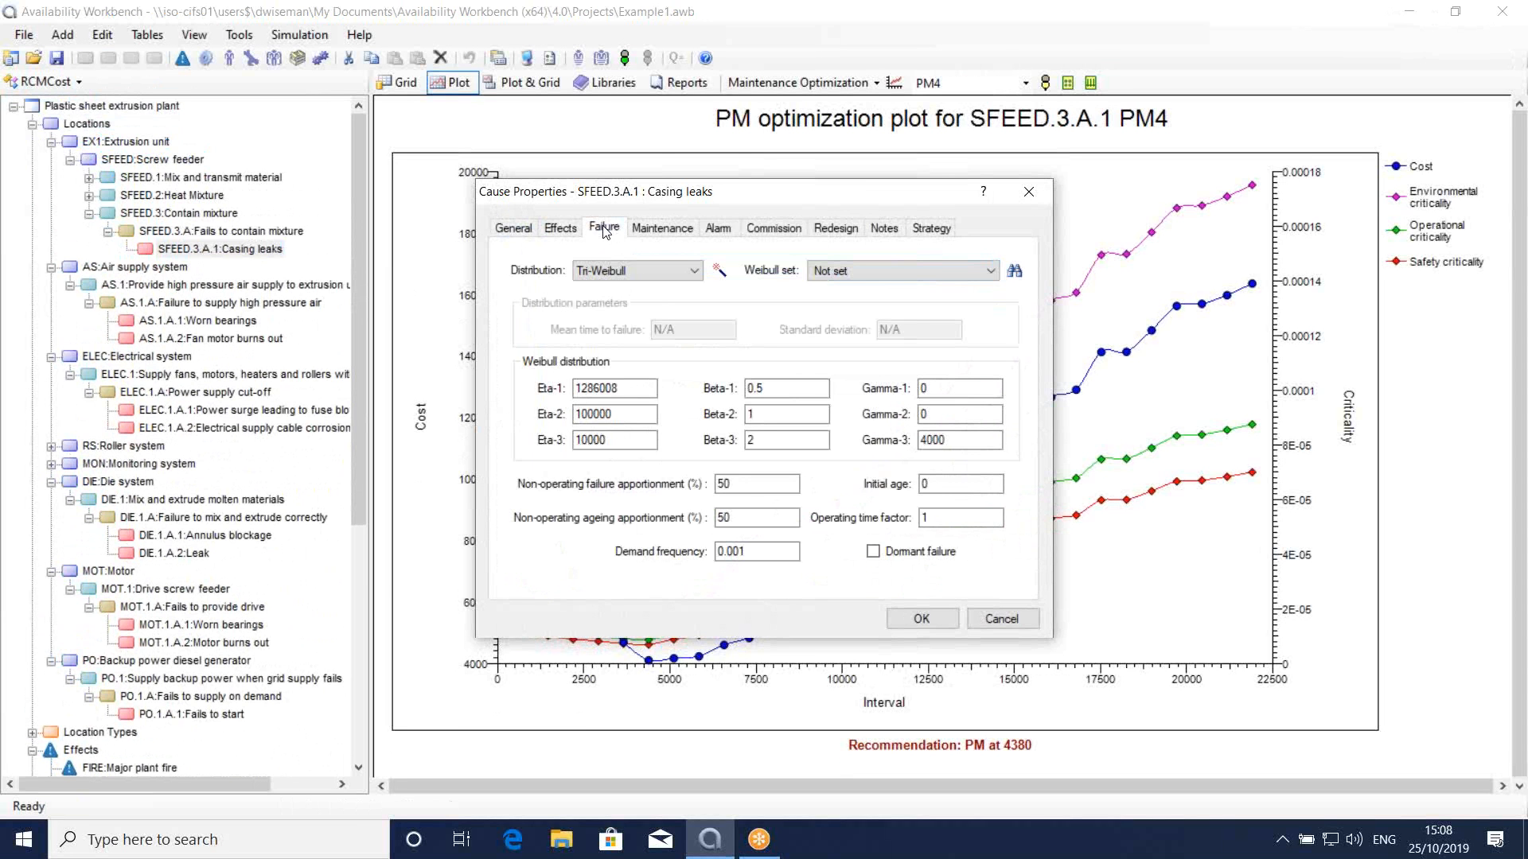
Step: Review the corrective task CM4 and planned task PM4 of the Casing leaks cause, and close its properties
left_click(650, 229)
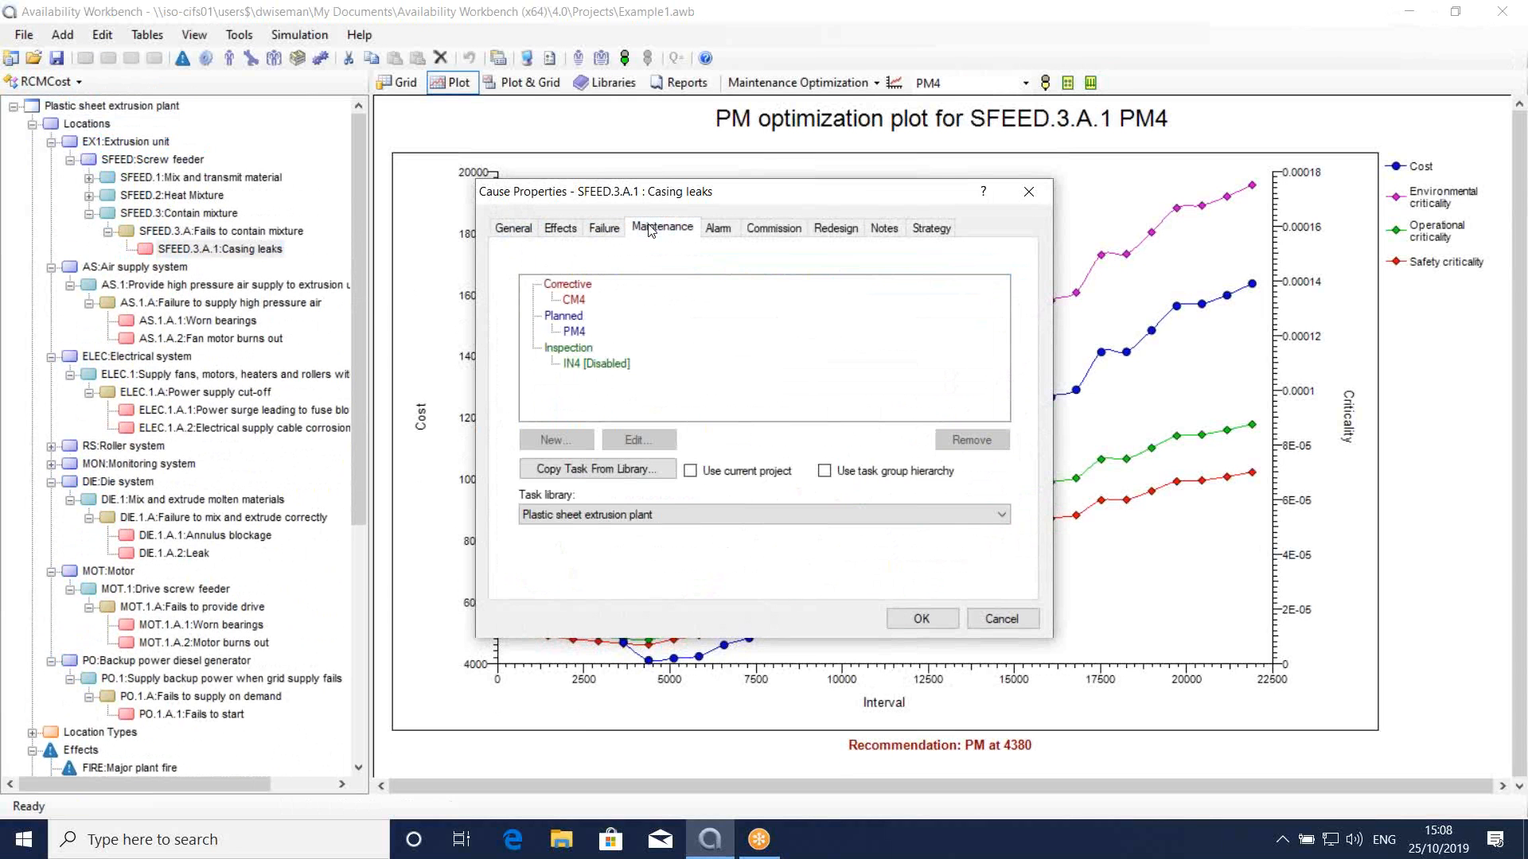
left_click(576, 302)
double_click(575, 300)
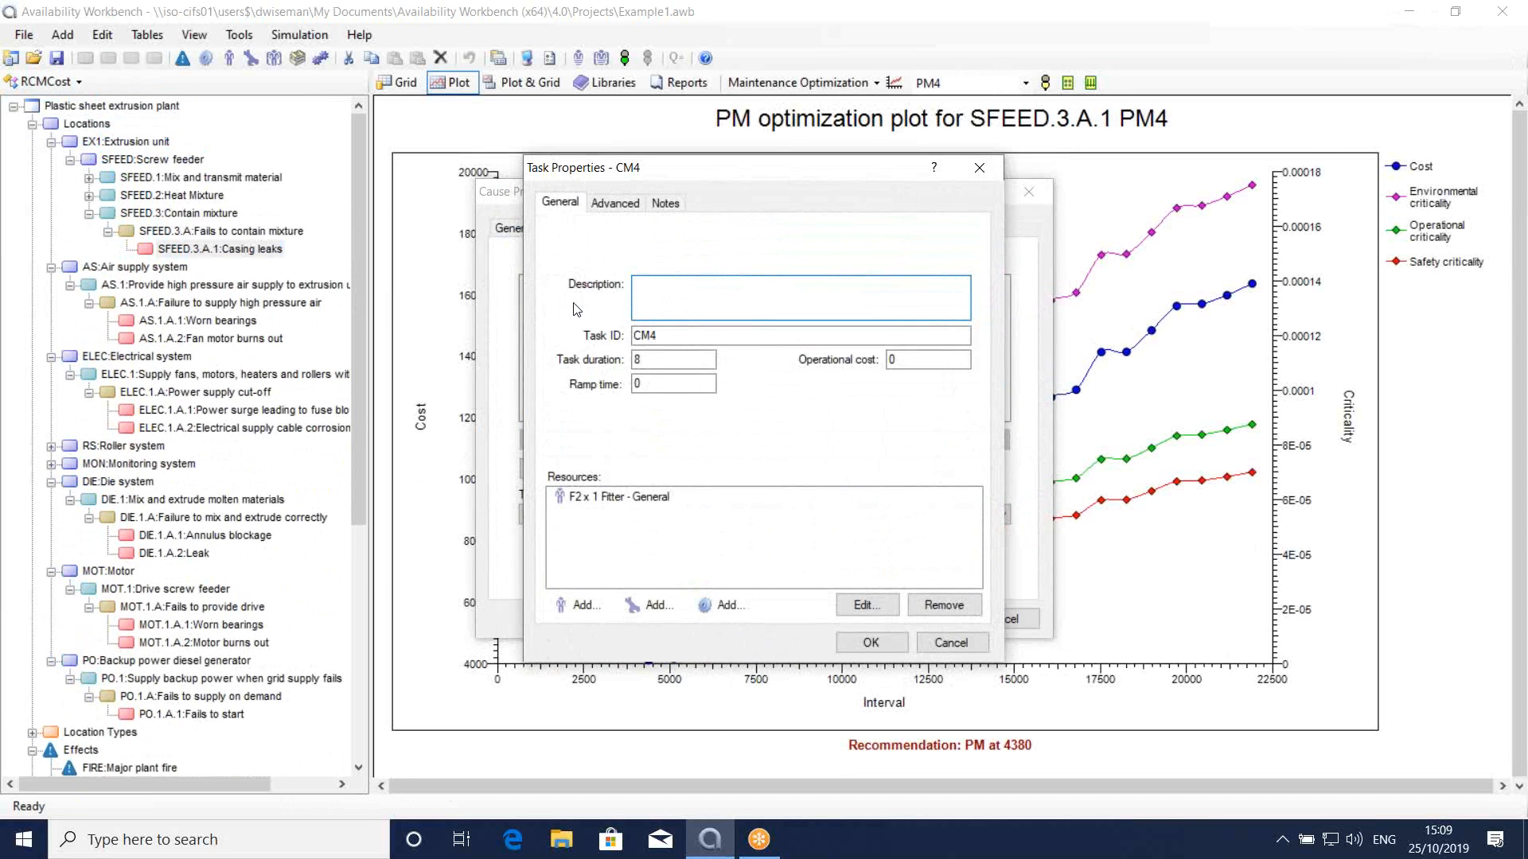
left_click(979, 169)
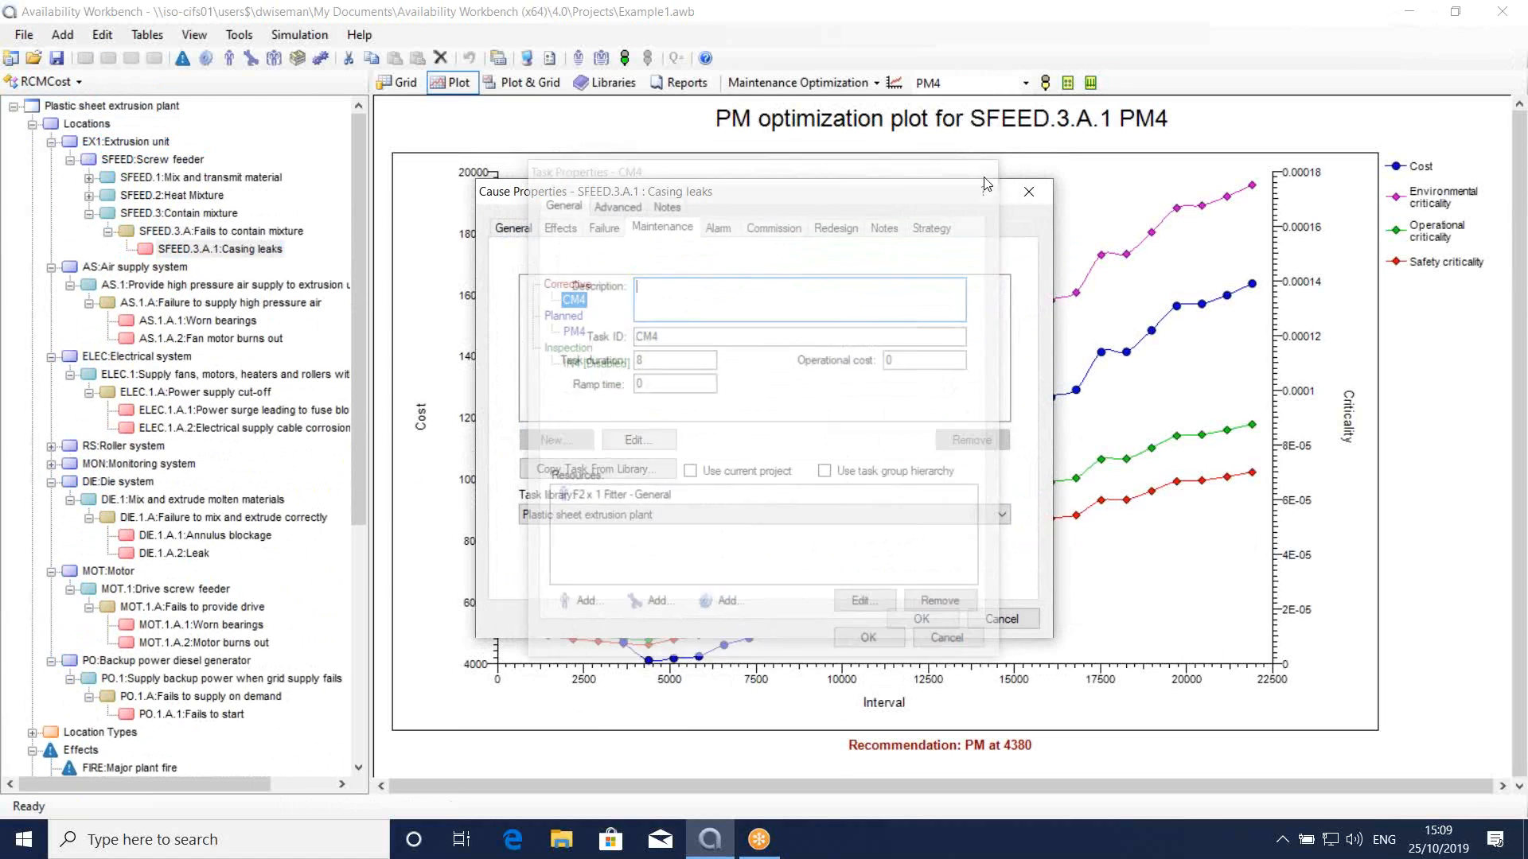
double_click(573, 333)
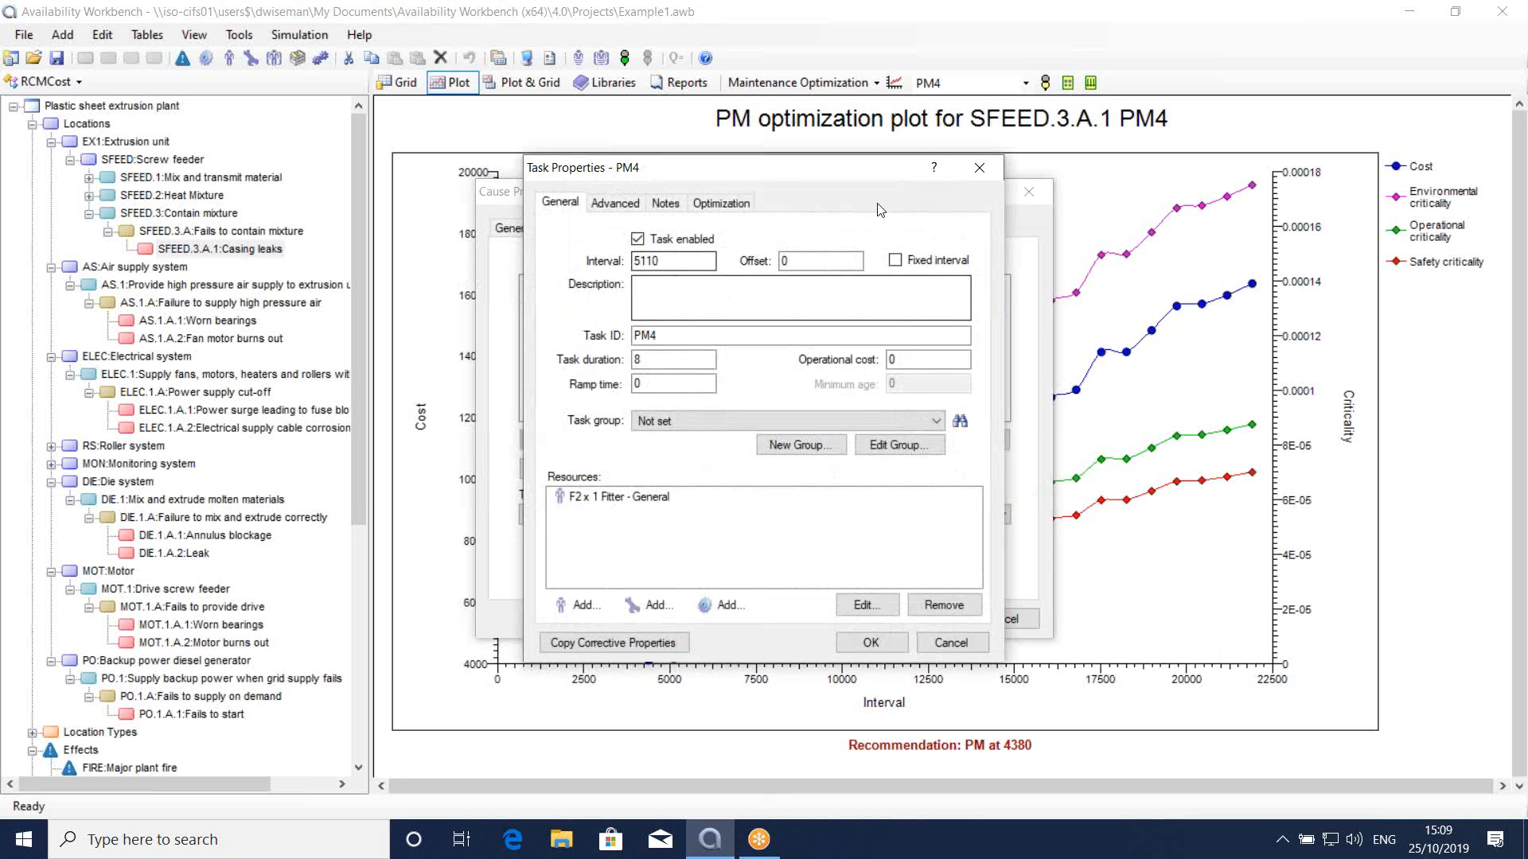
left_click(980, 168)
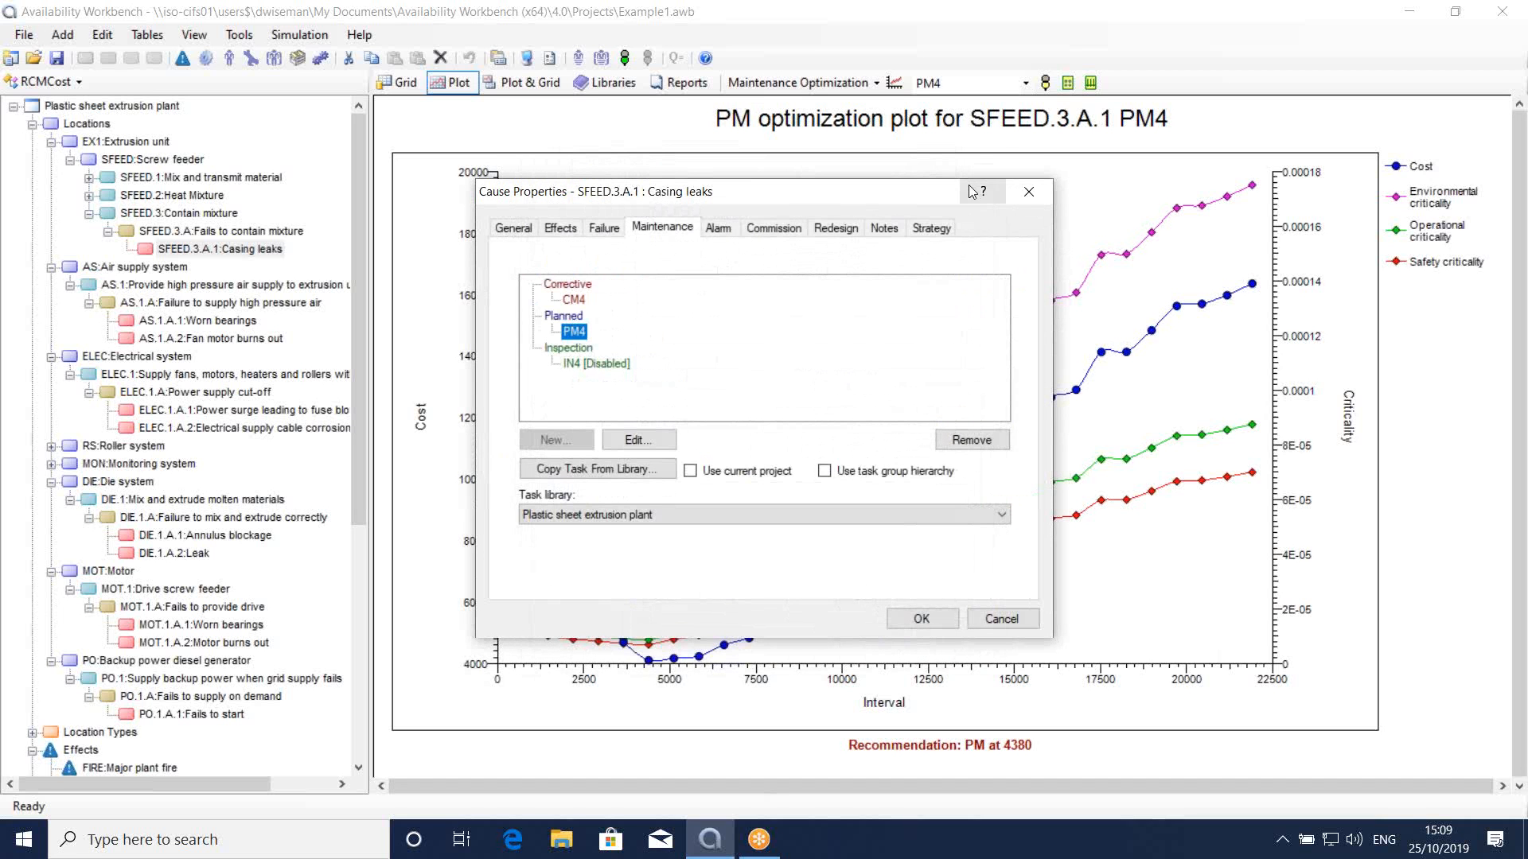
left_click(1028, 195)
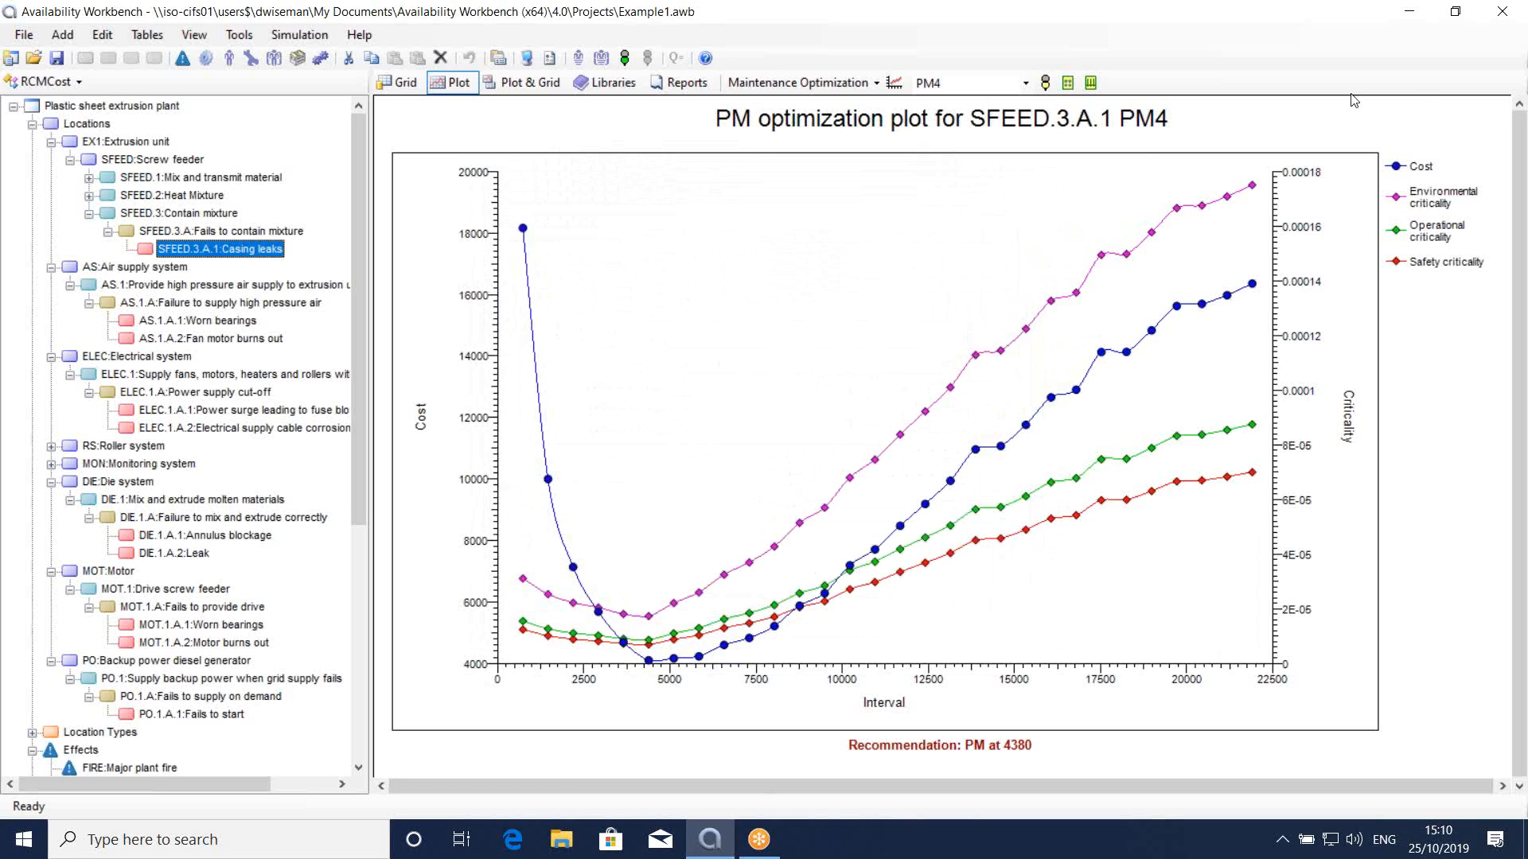
Step: Inspect the general properties of the Drive shaft assembly among the mechanical spares, and collapse the Mechanical group again
left_click(1500, 47)
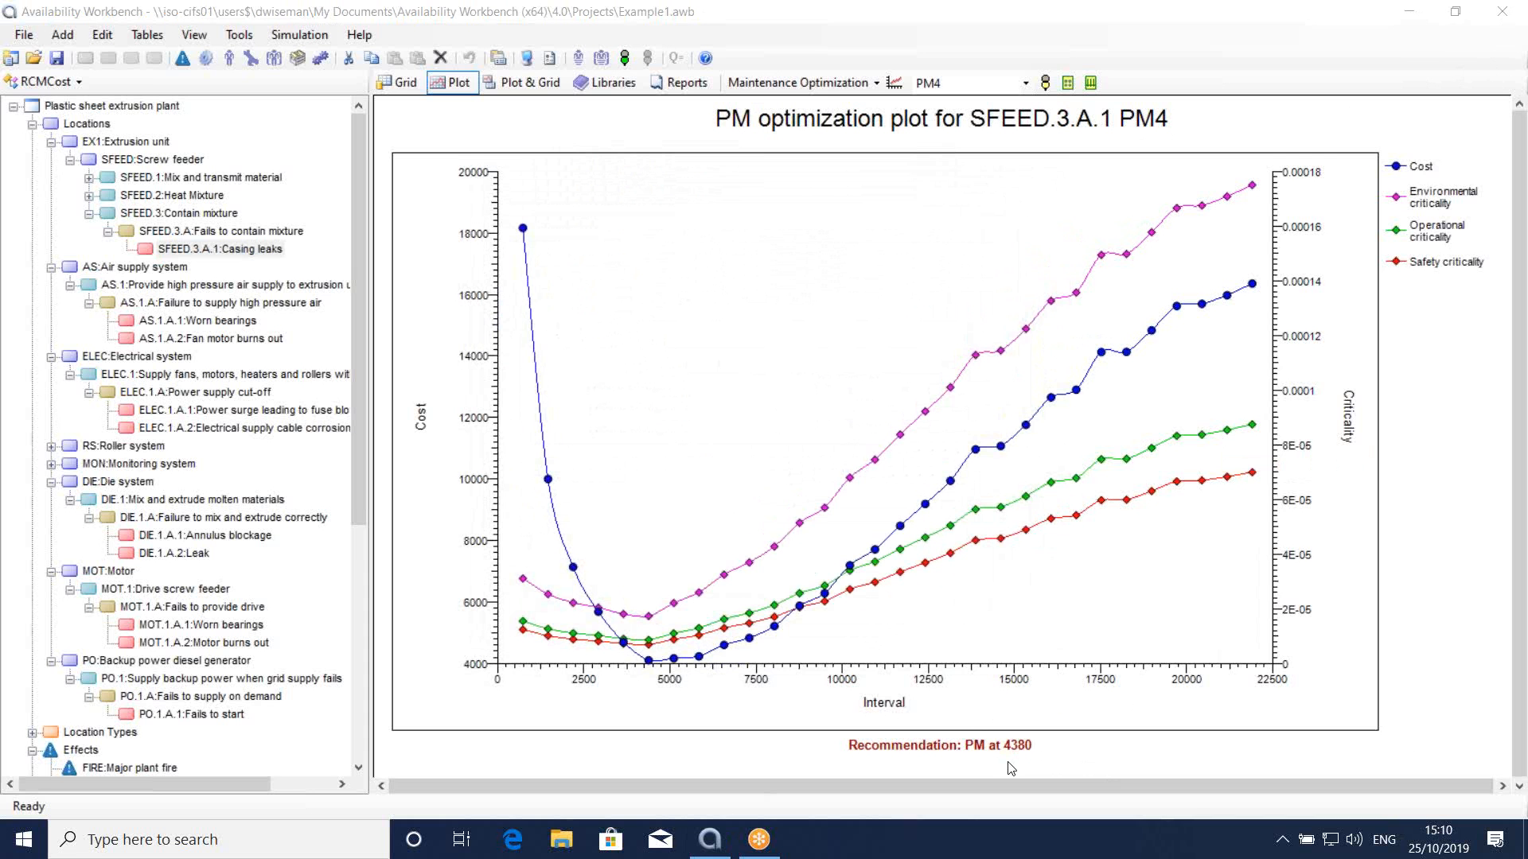
left_click_drag(361, 442, 389, 716)
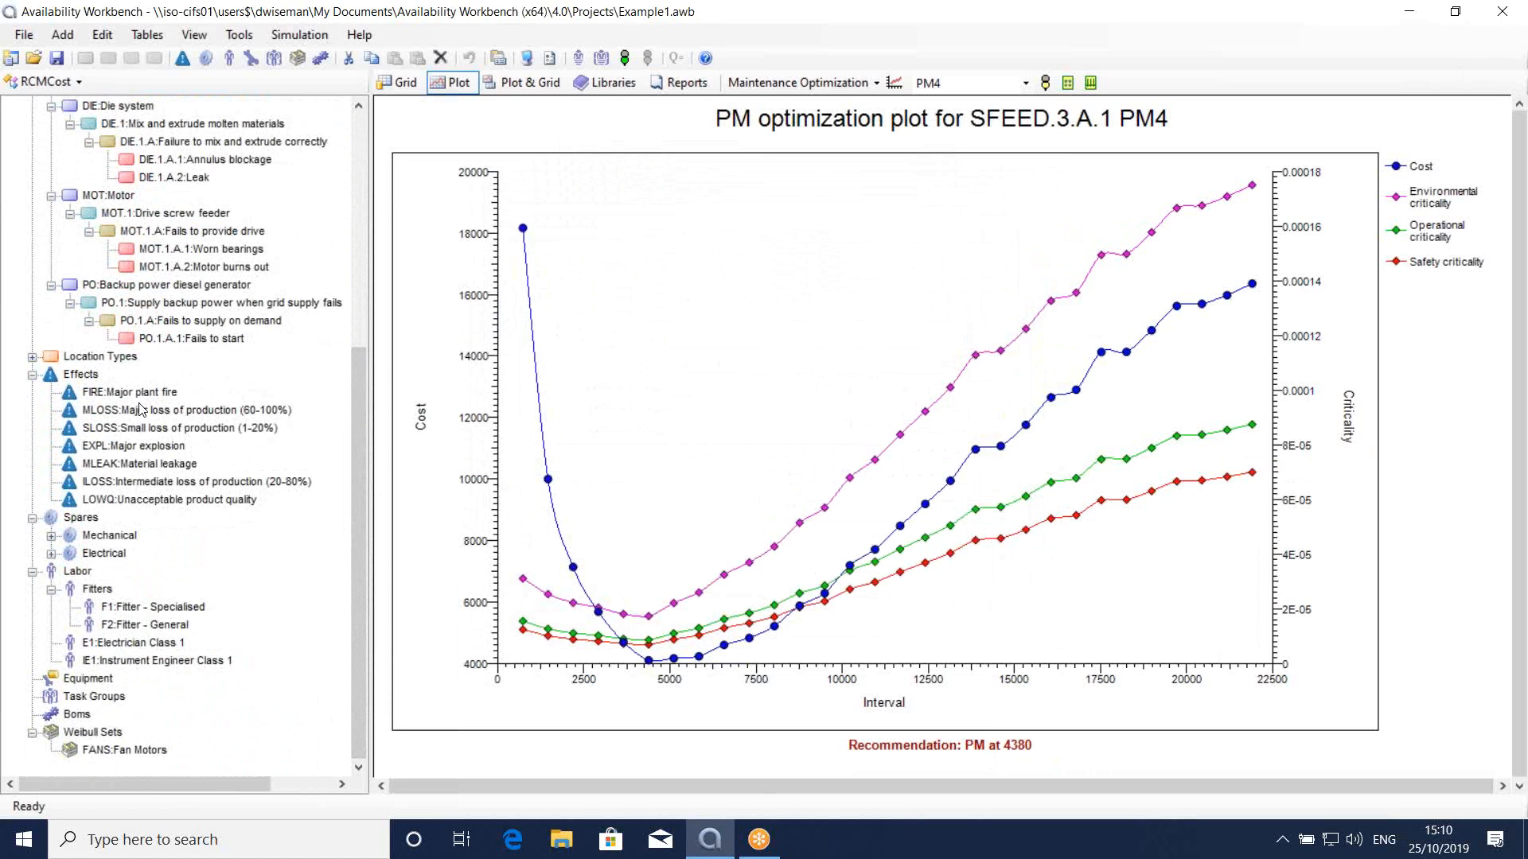
left_click(51, 535)
double_click(125, 555)
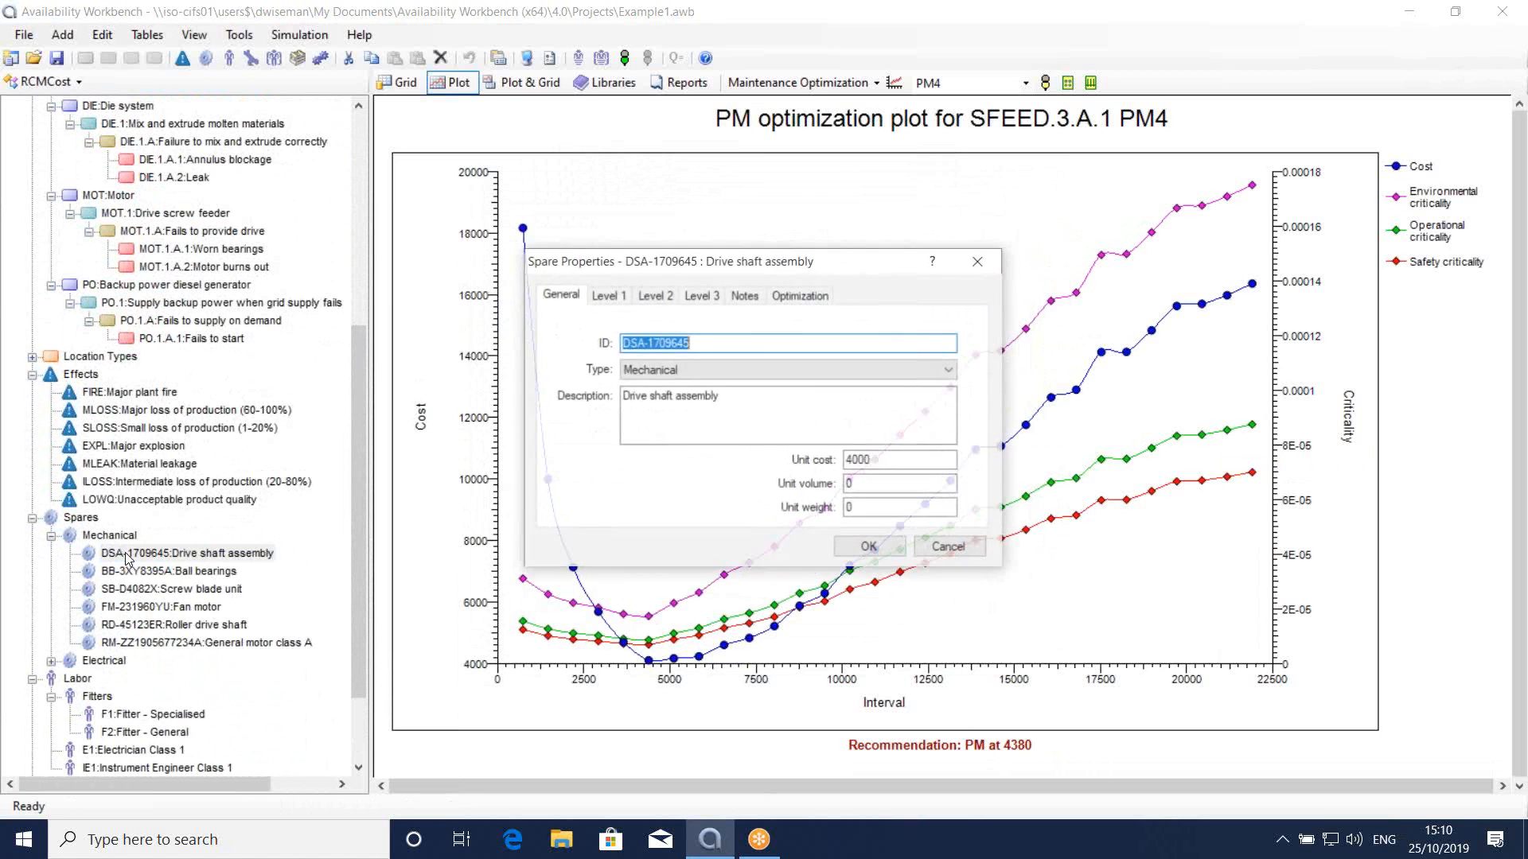
left_click(981, 265)
left_click(51, 535)
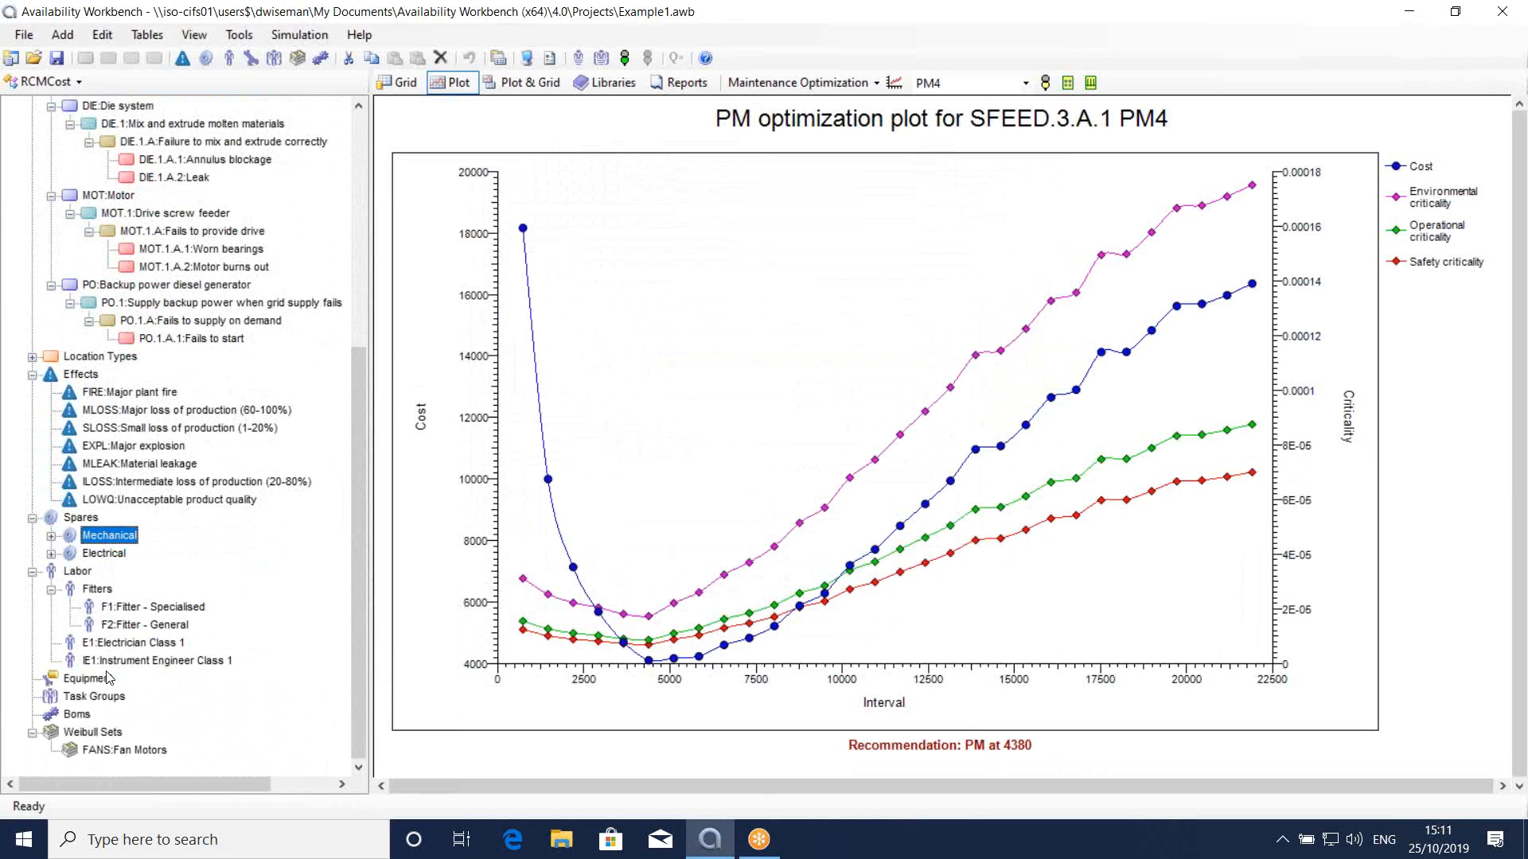
Step: Look at the Task Groups and the Fan Motors Weibull set, and examine the cost curve in the PM optimization plot
left_click(110, 697)
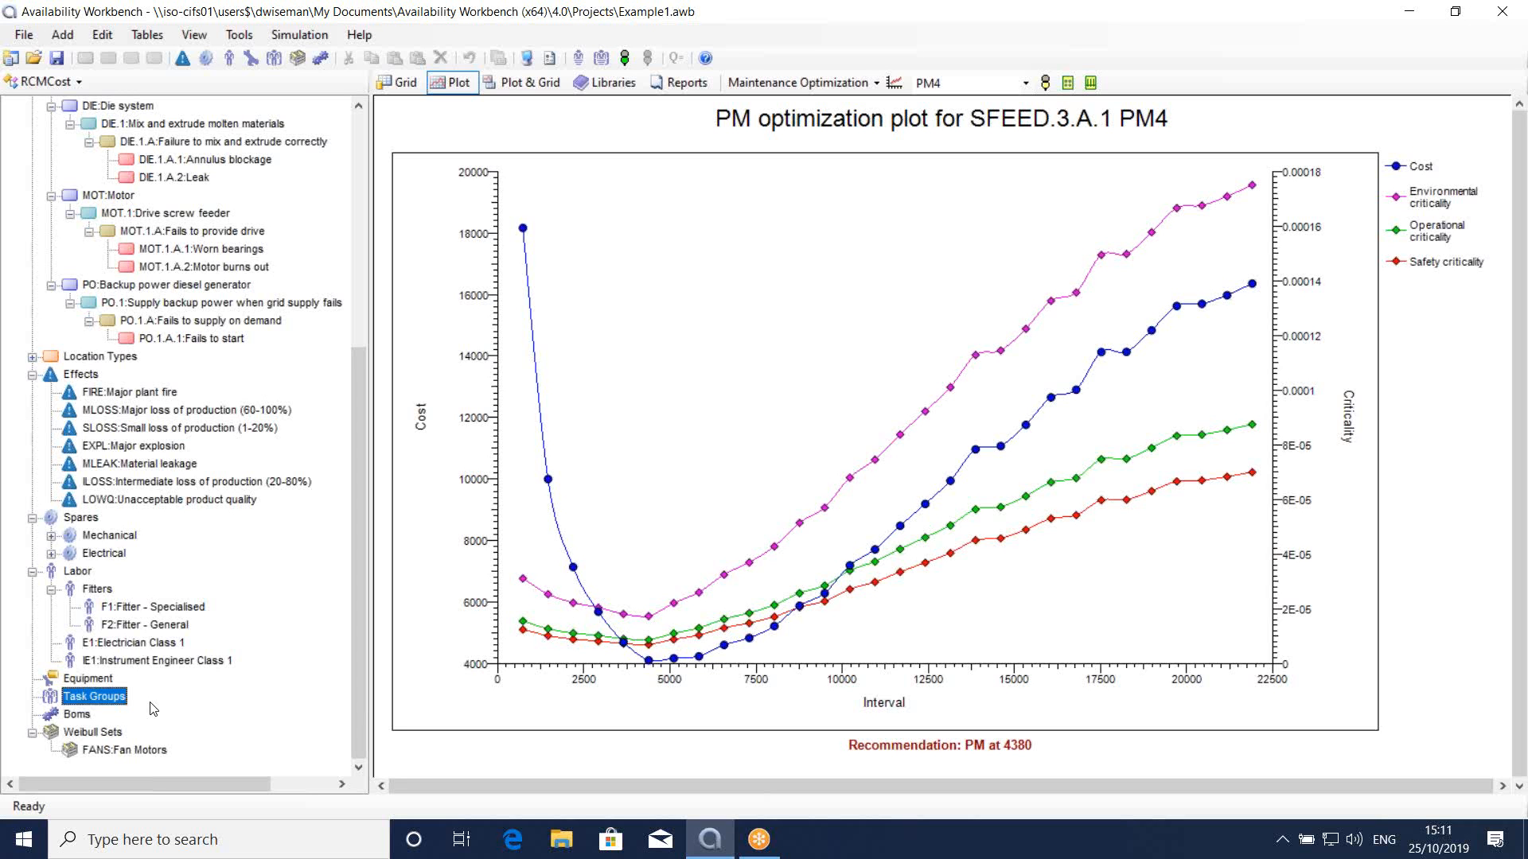
left_click(131, 756)
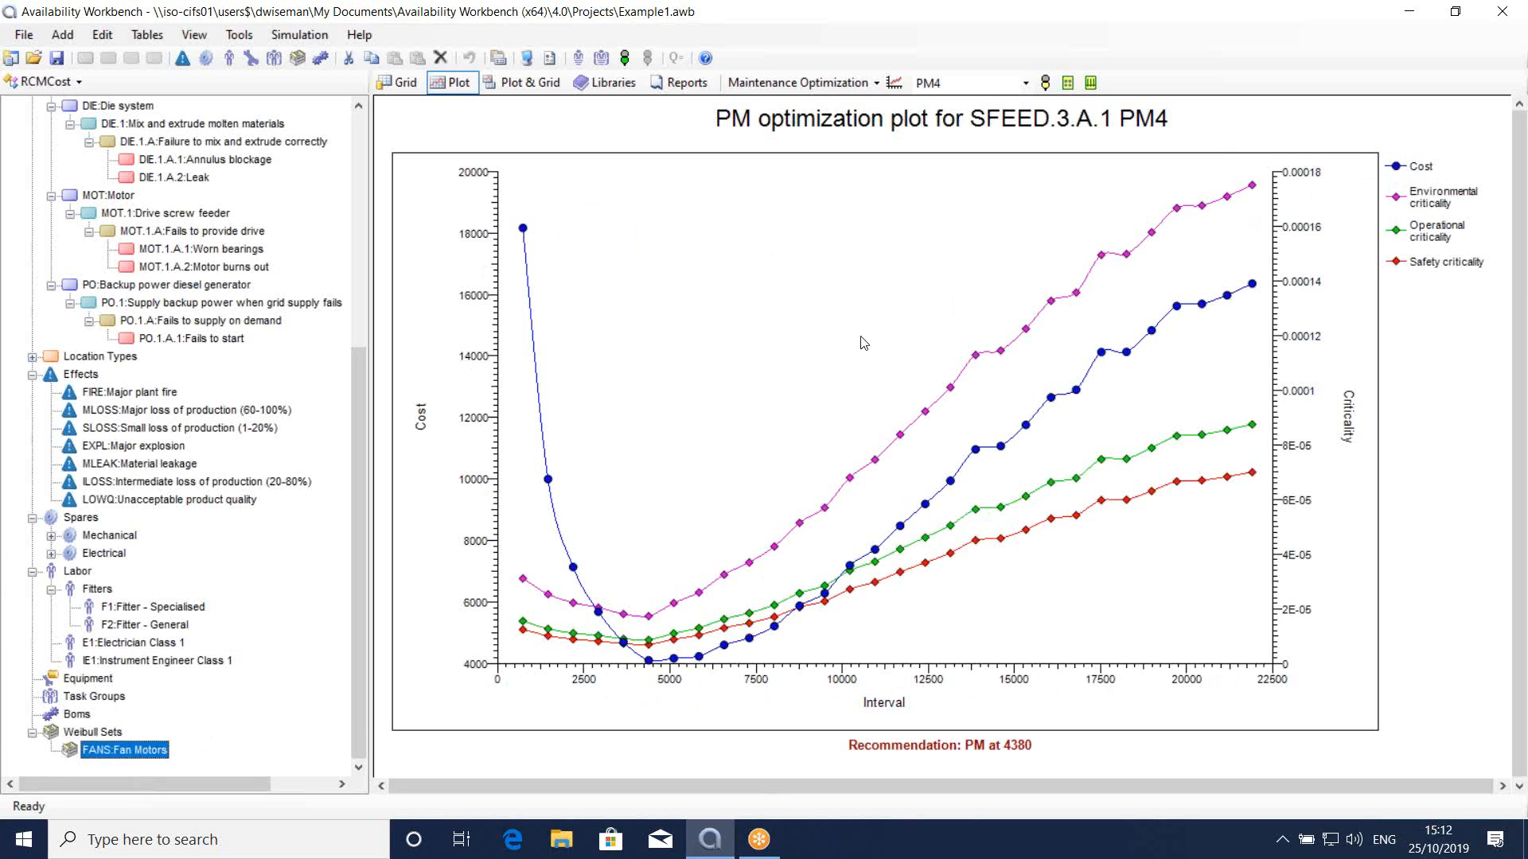
mouse_move(666, 668)
mouse_move(523, 230)
mouse_move(1253, 286)
Step: Review the Level 1 storage and logistics settings of the Drive shaft assembly spare, and close its properties
left_click(51, 535)
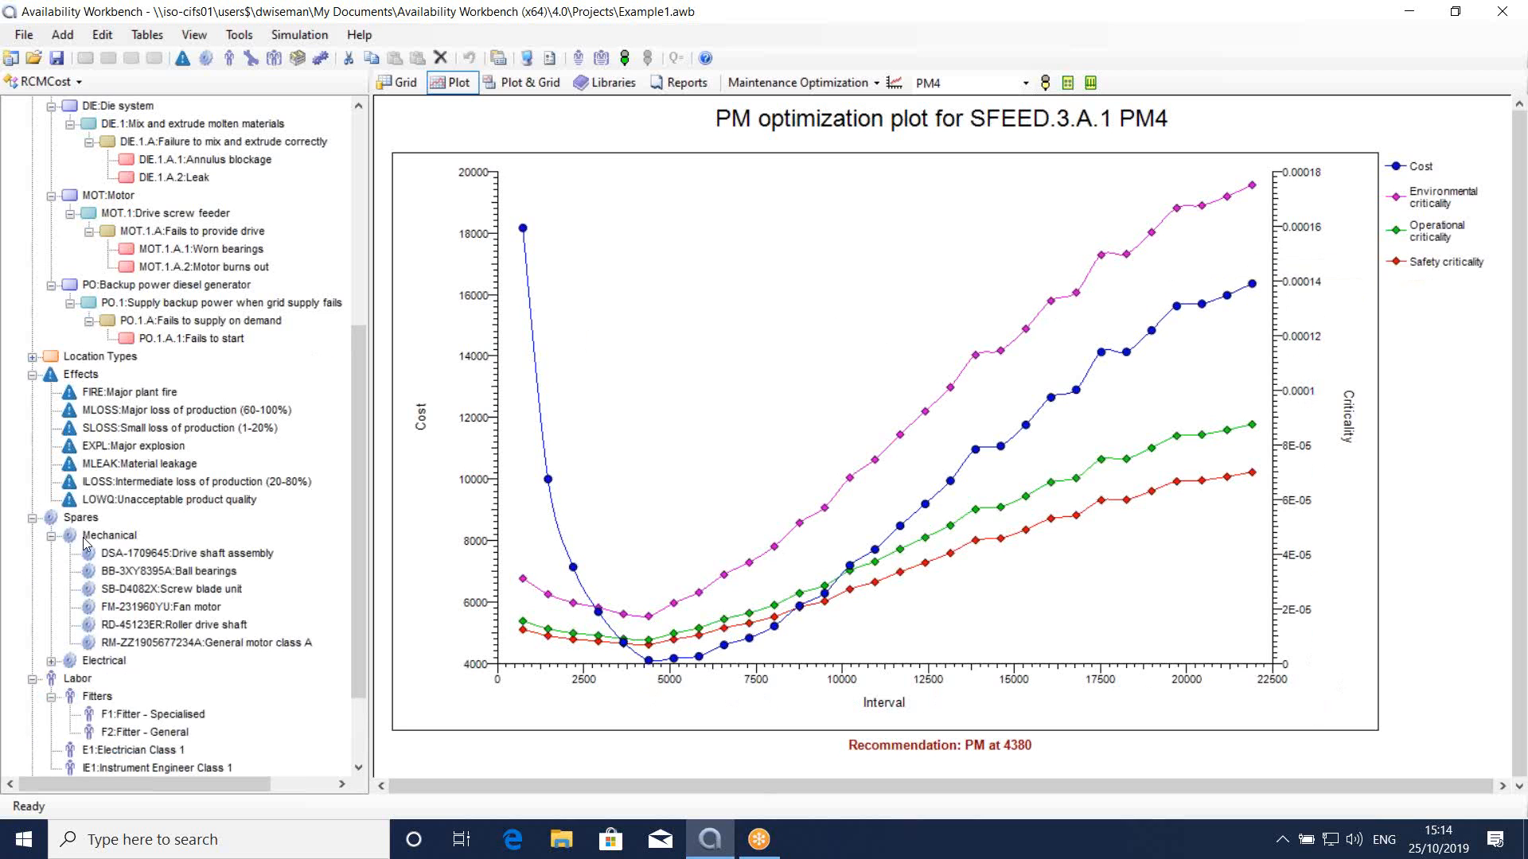
double_click(124, 555)
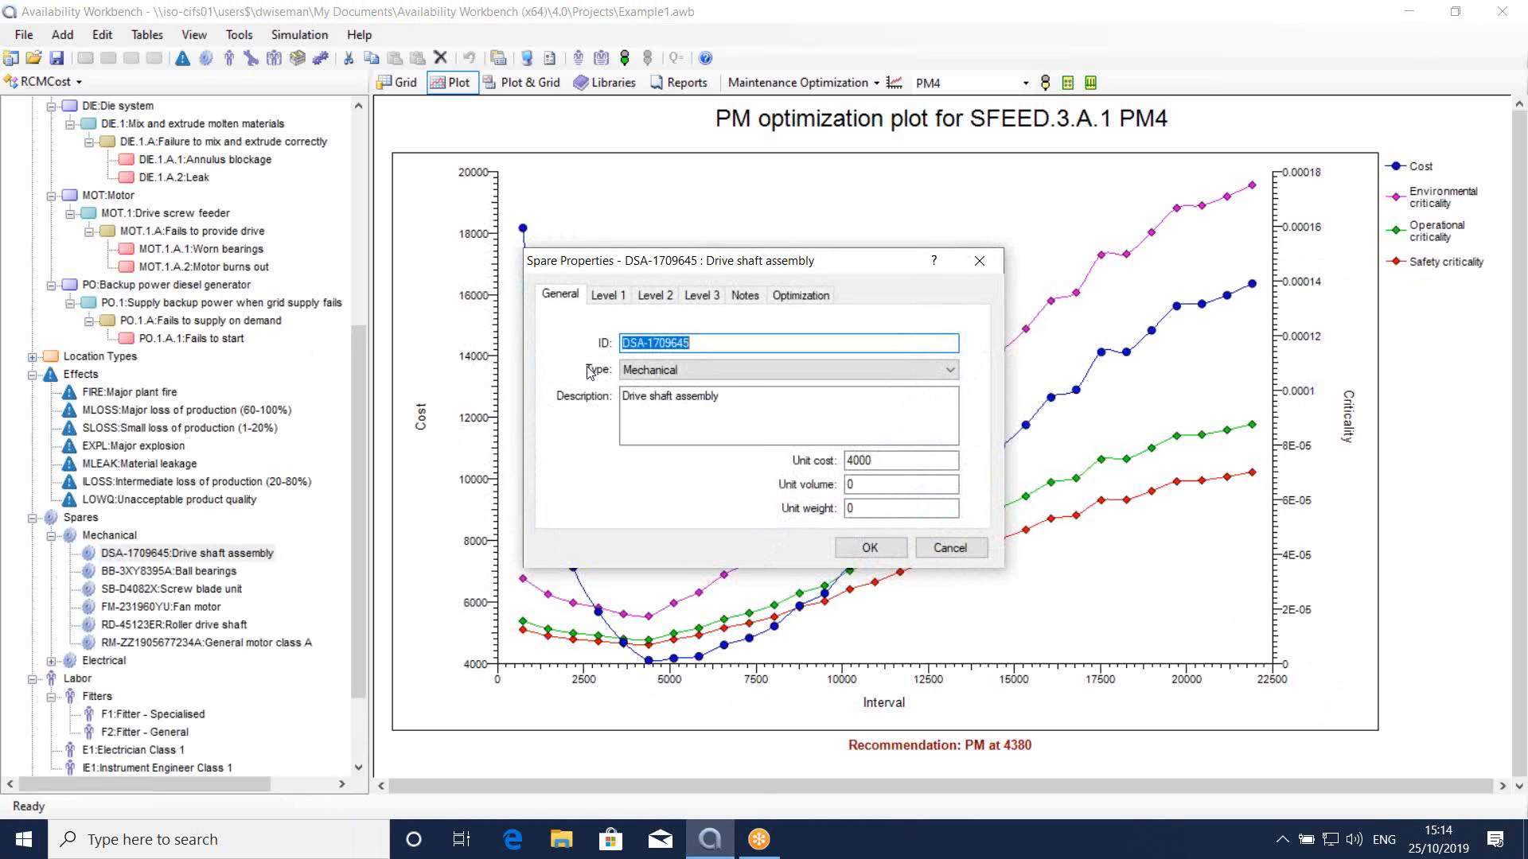
left_click(611, 296)
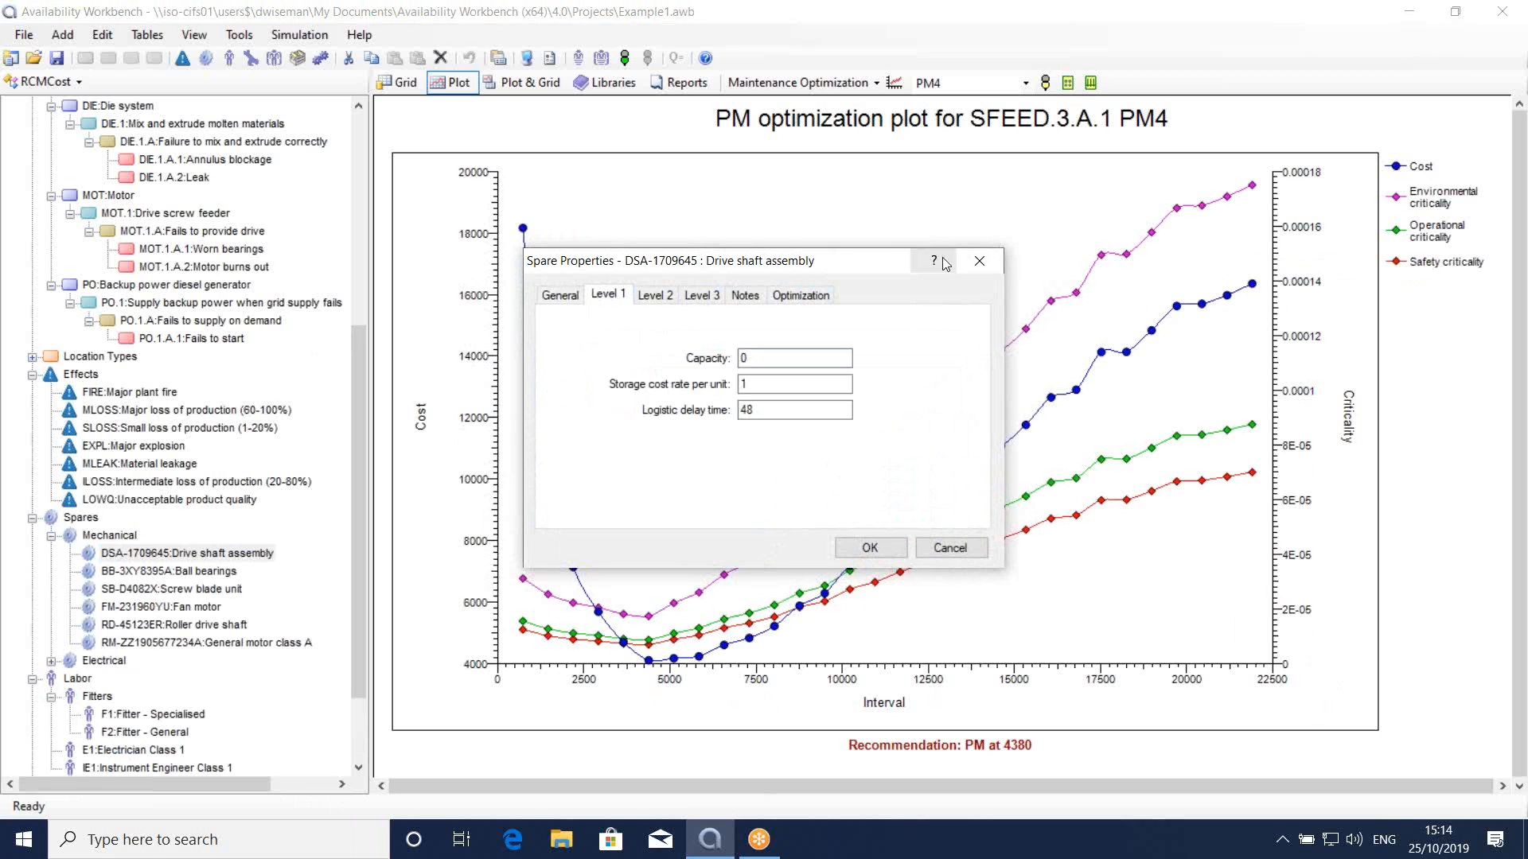
left_click(974, 263)
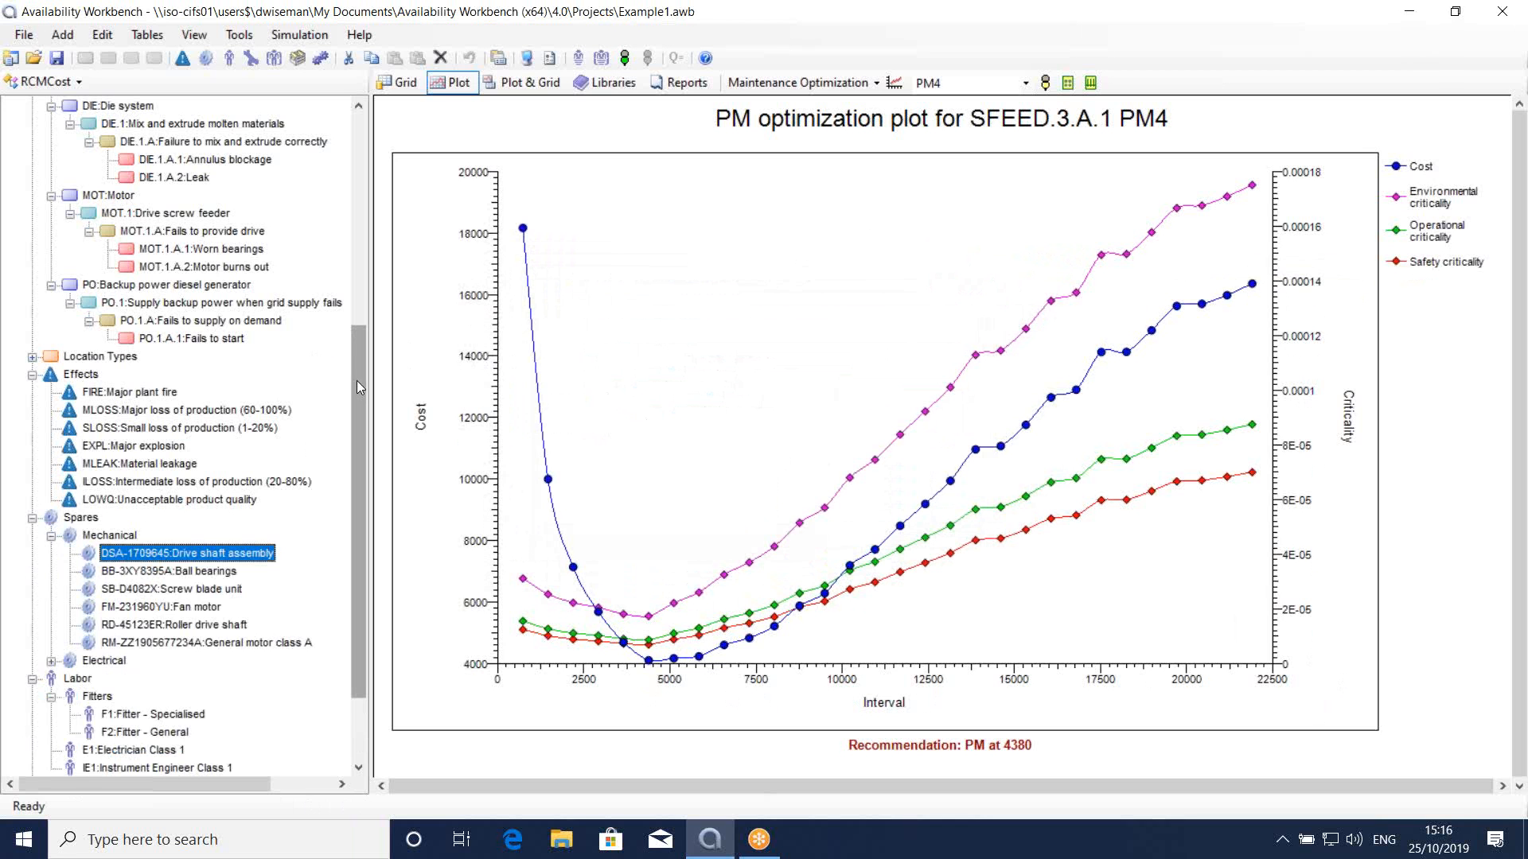
Step: Create a new project without saving the changes to the current example project
left_click_drag(358, 379, 351, 155)
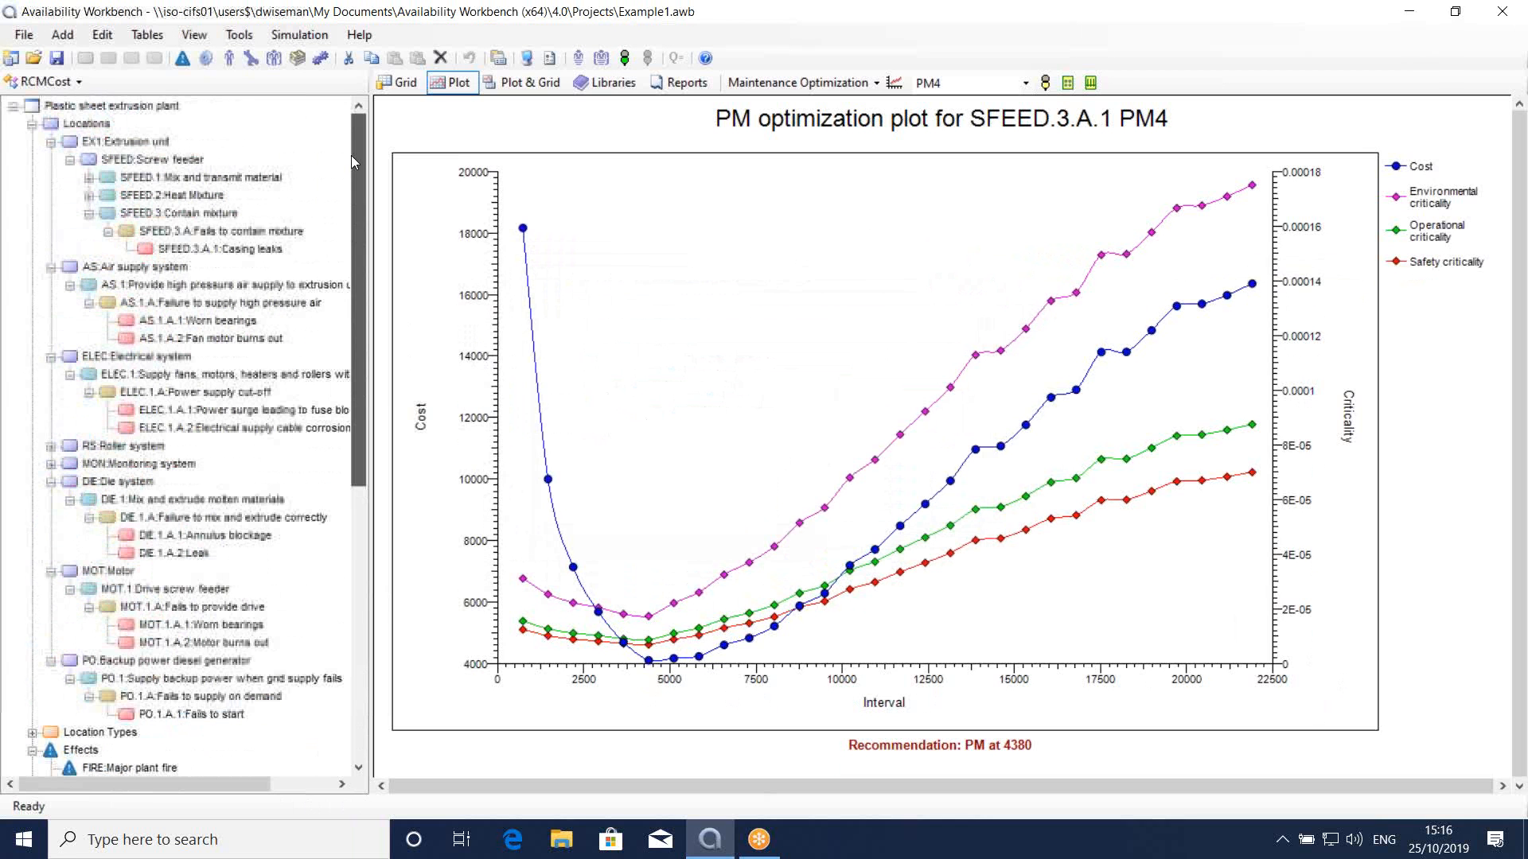
left_click(11, 58)
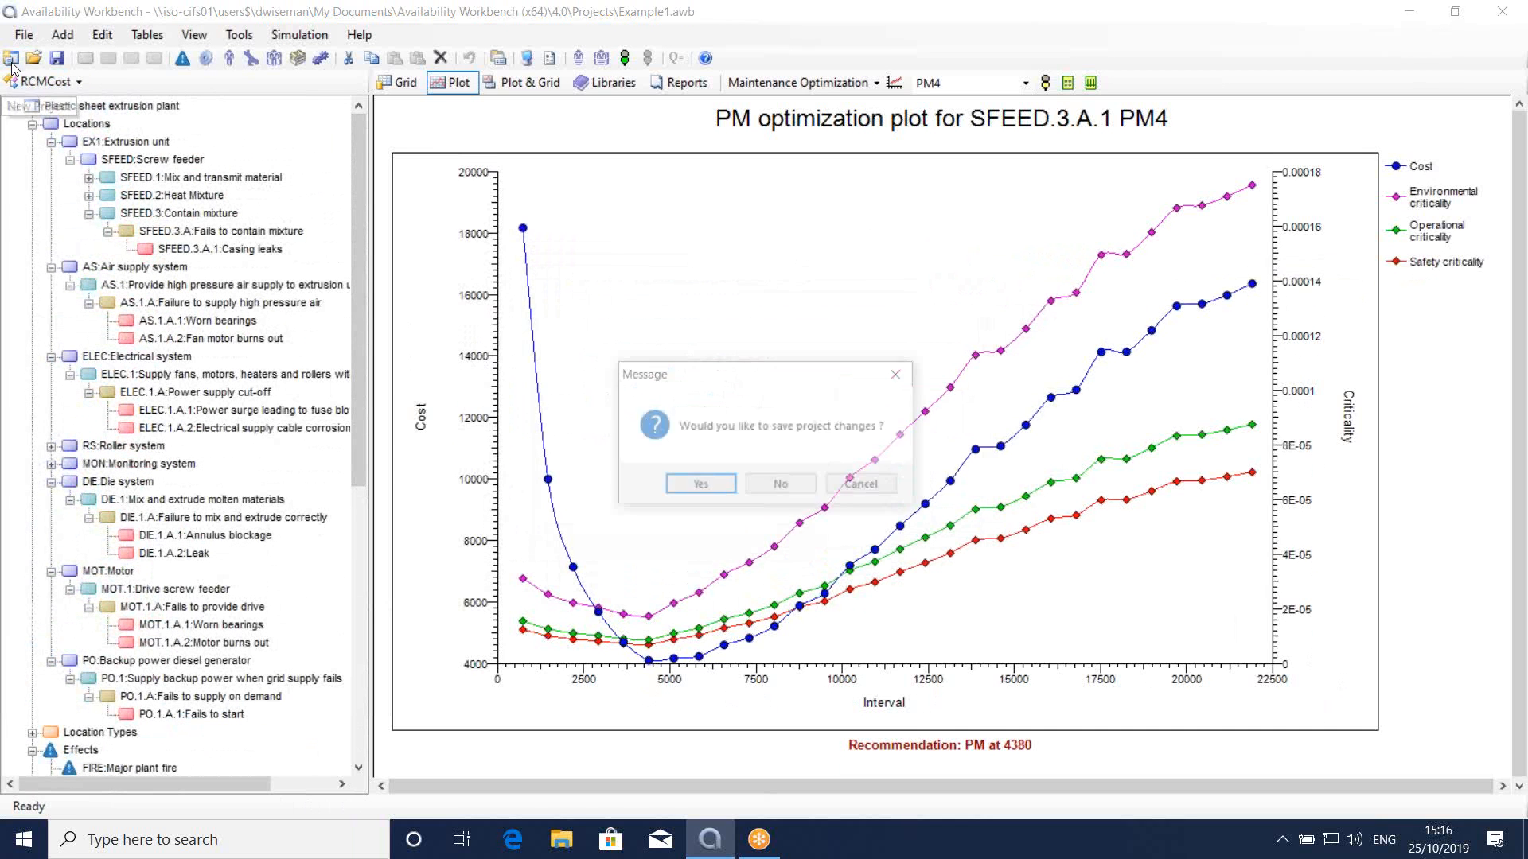
left_click(783, 488)
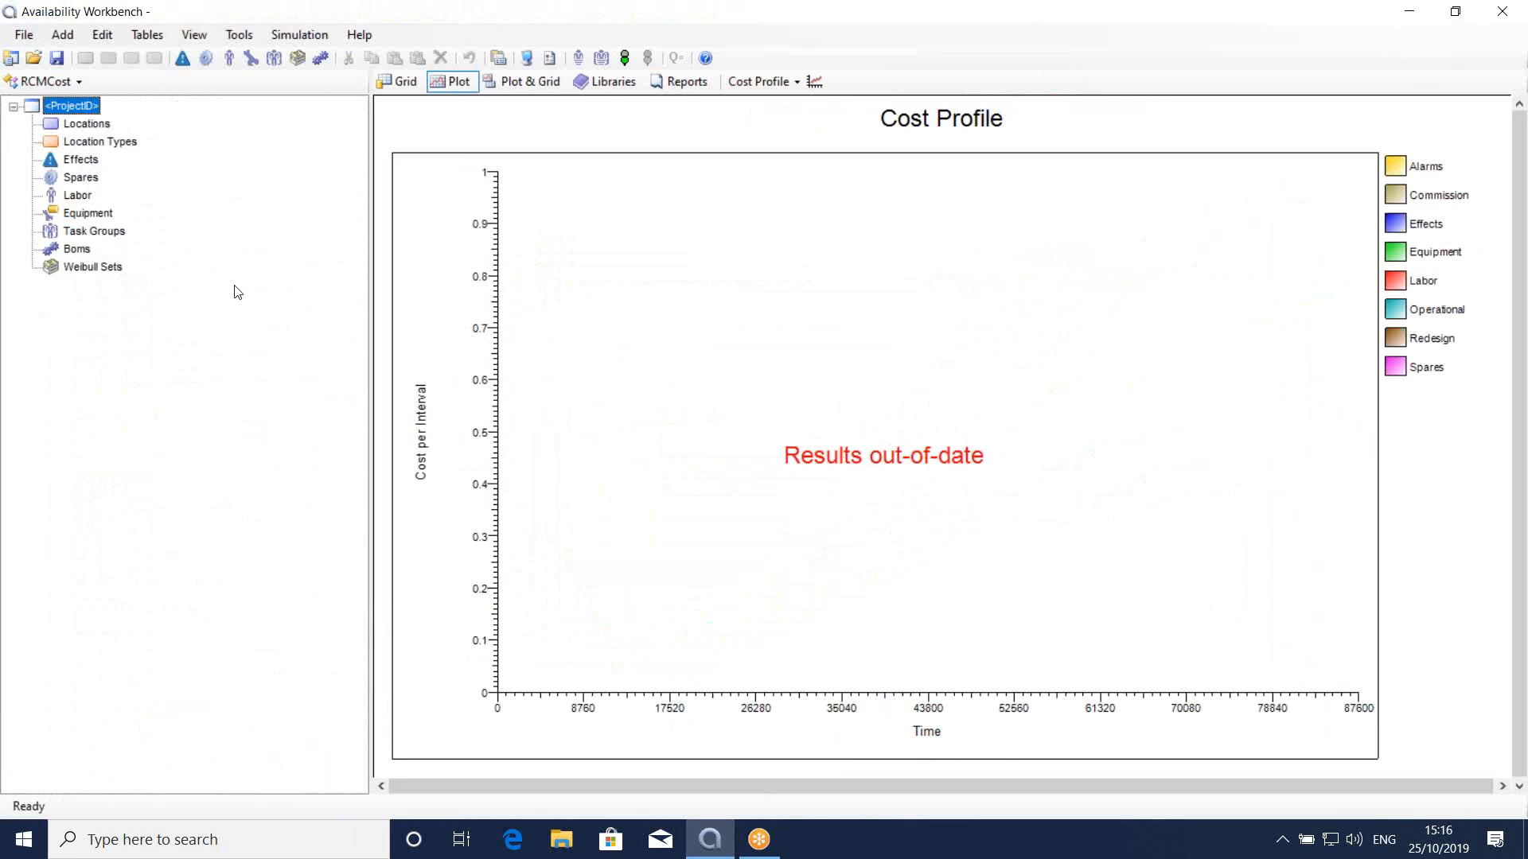
Step: Add a new location to the project with the description "Equipment"
left_click(87, 124)
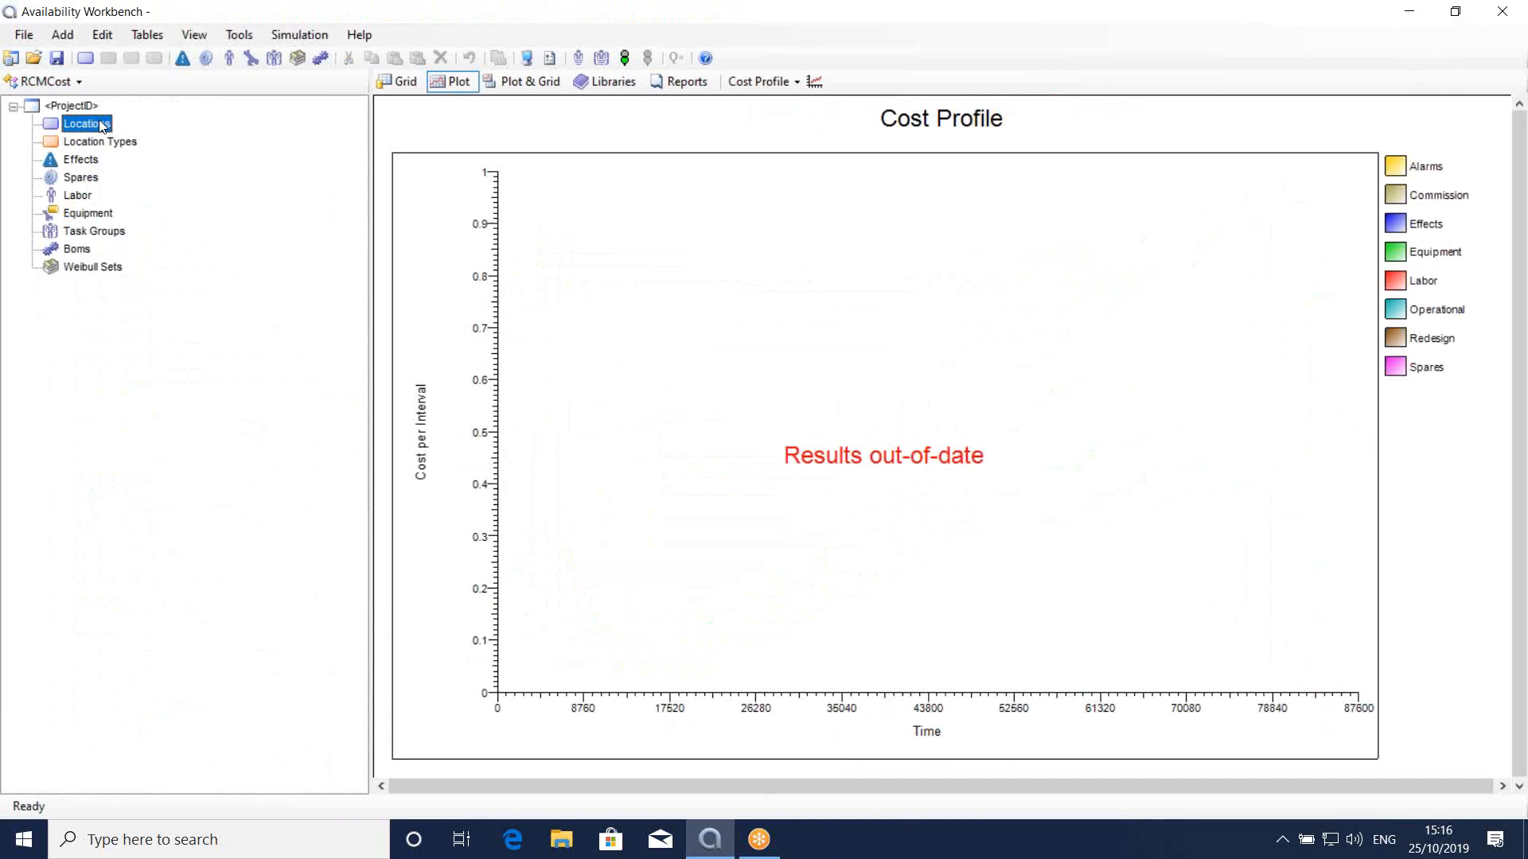
left_click(89, 68)
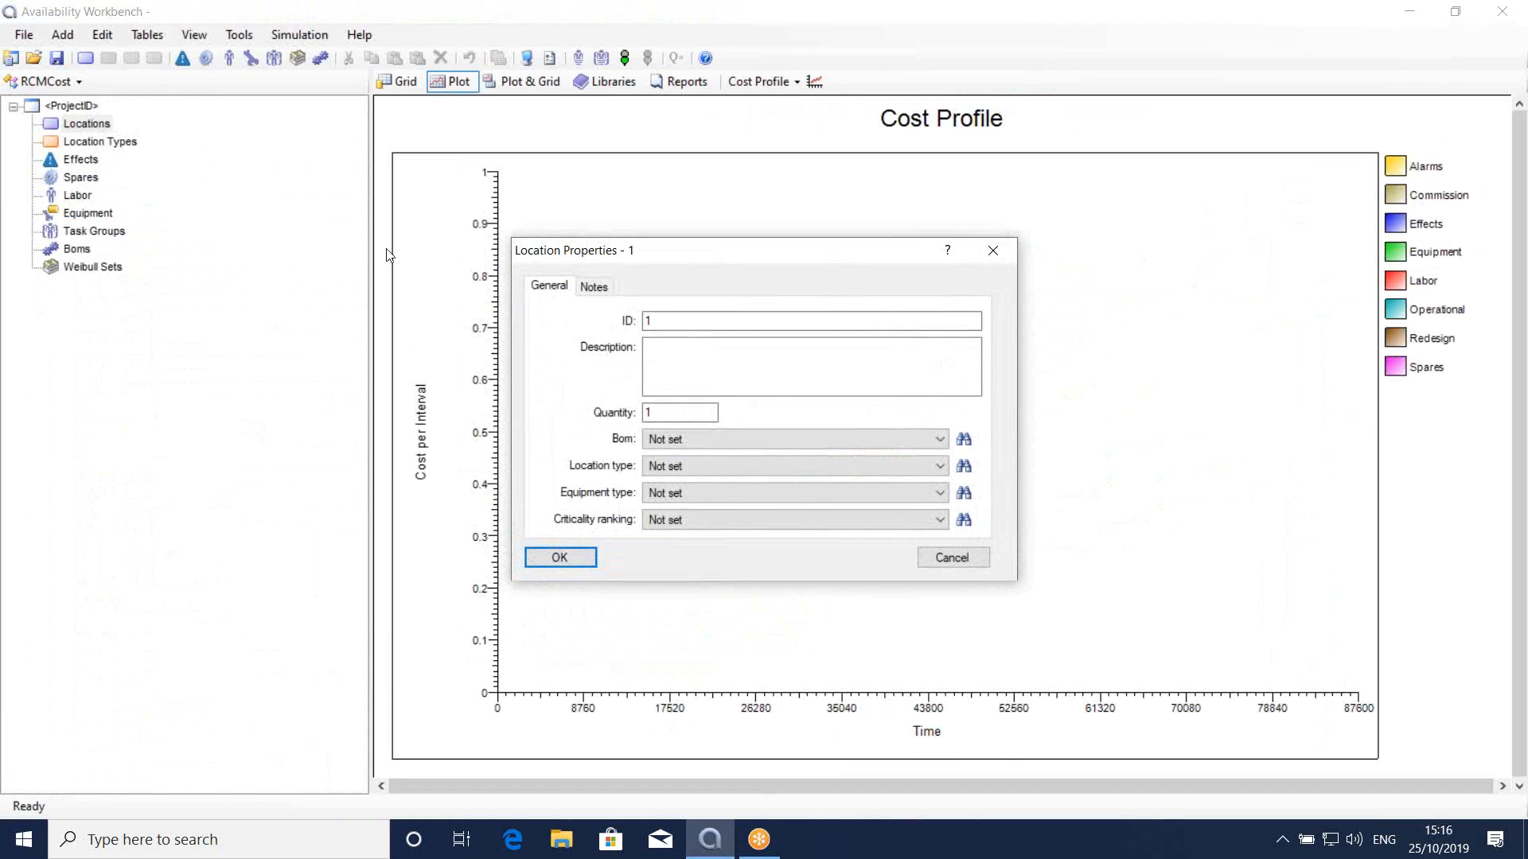
left_click(670, 356)
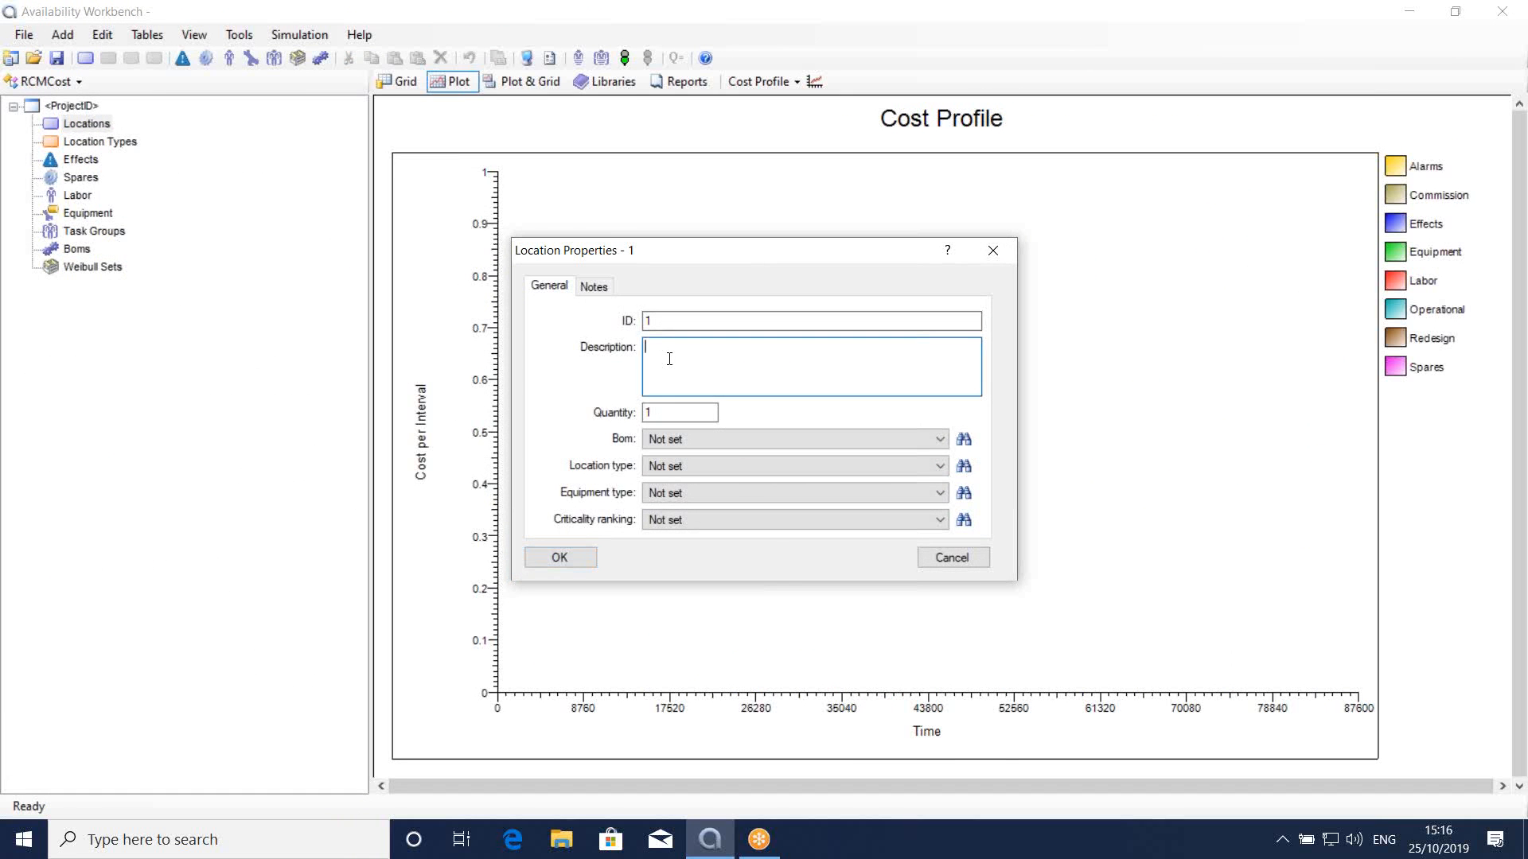
type("Equipment")
left_click(559, 558)
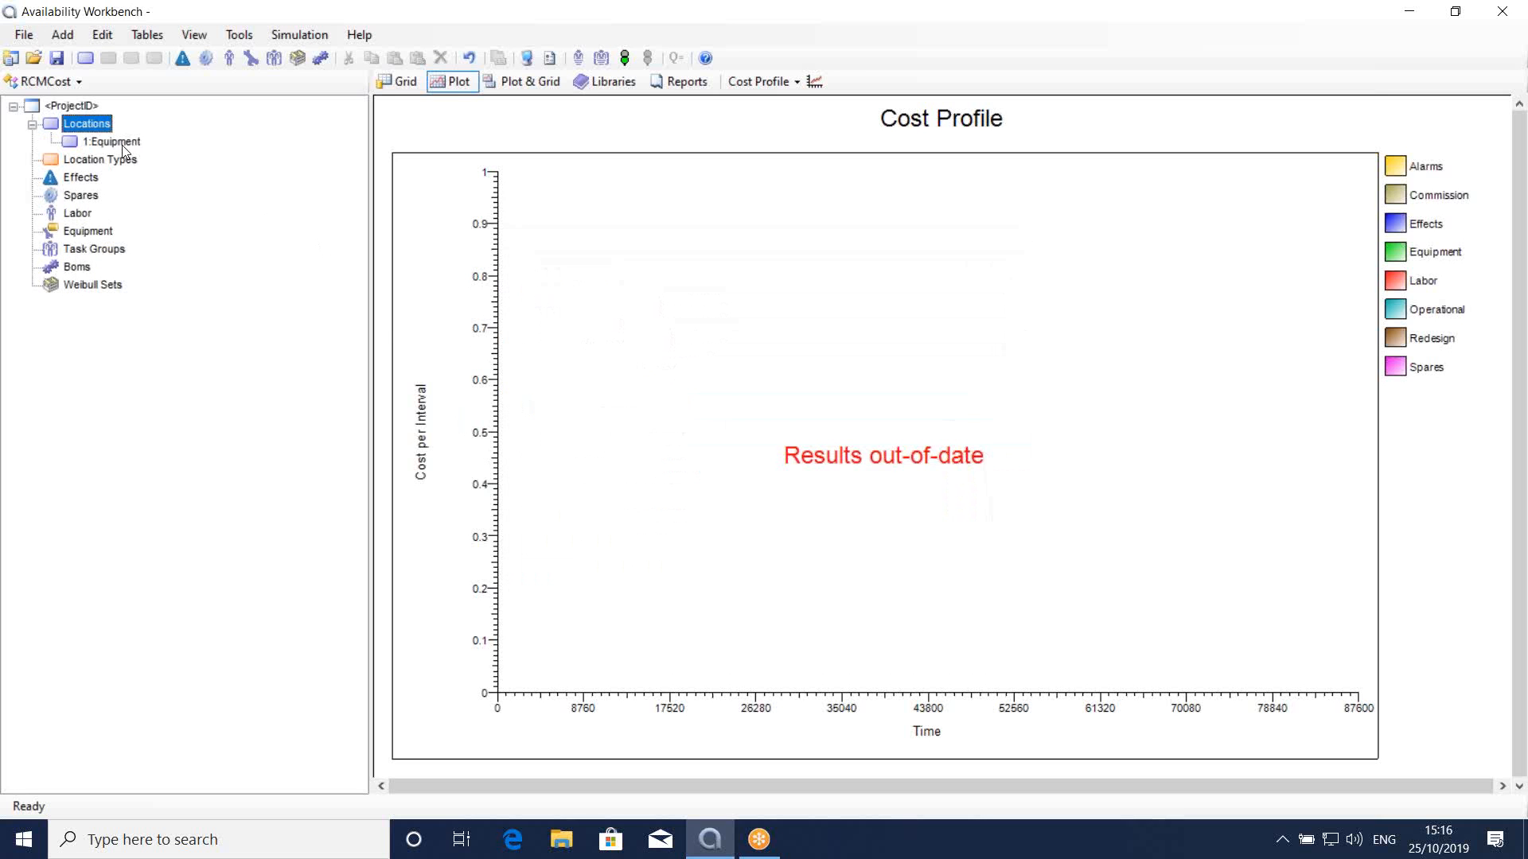
Step: Add a function beneath the Equipment location with the description "Function"
left_click(122, 145)
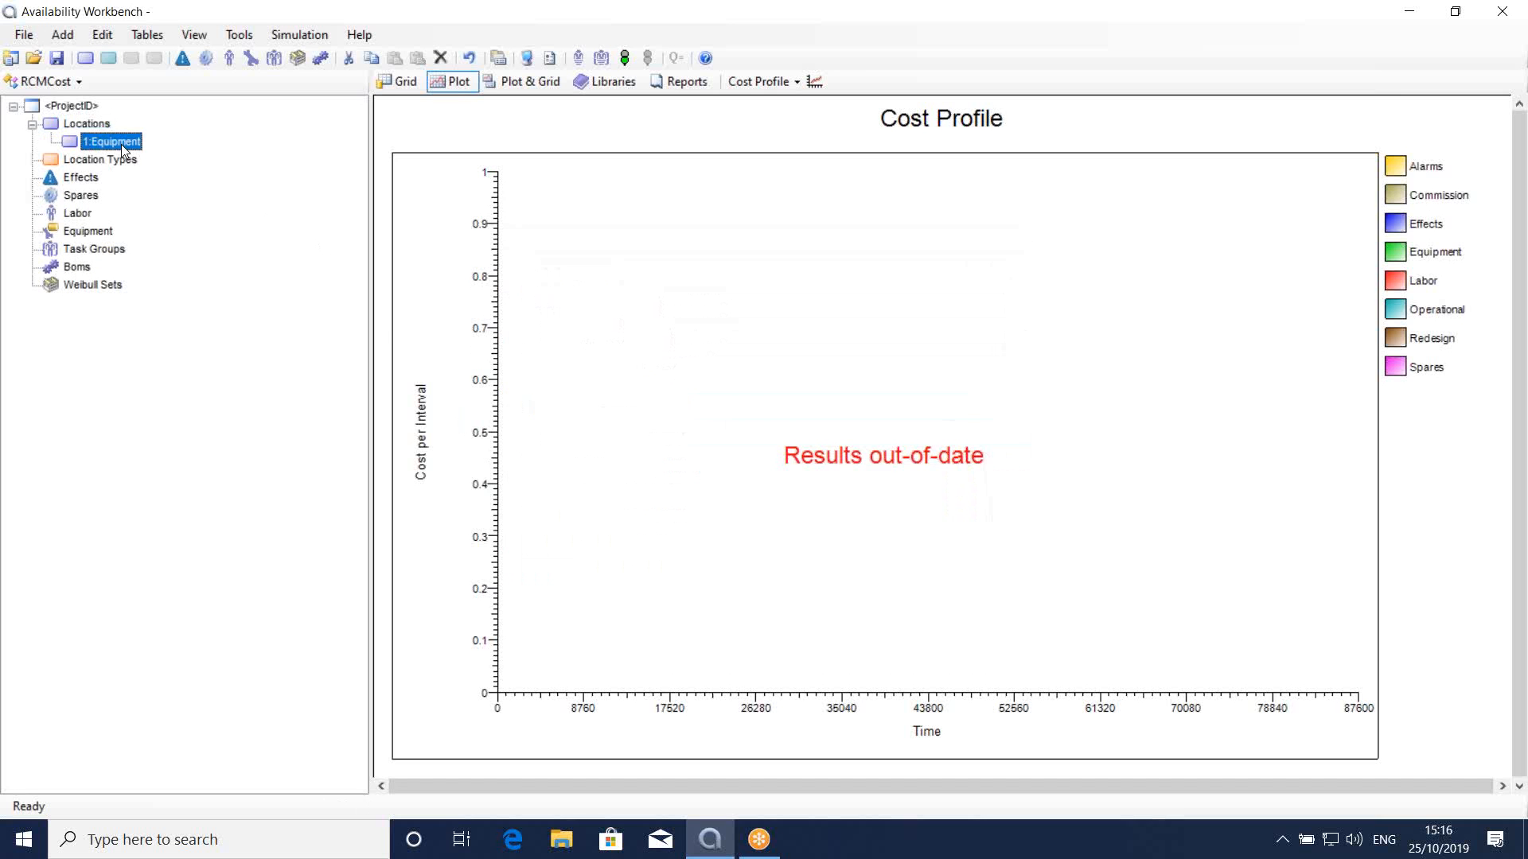
left_click(106, 60)
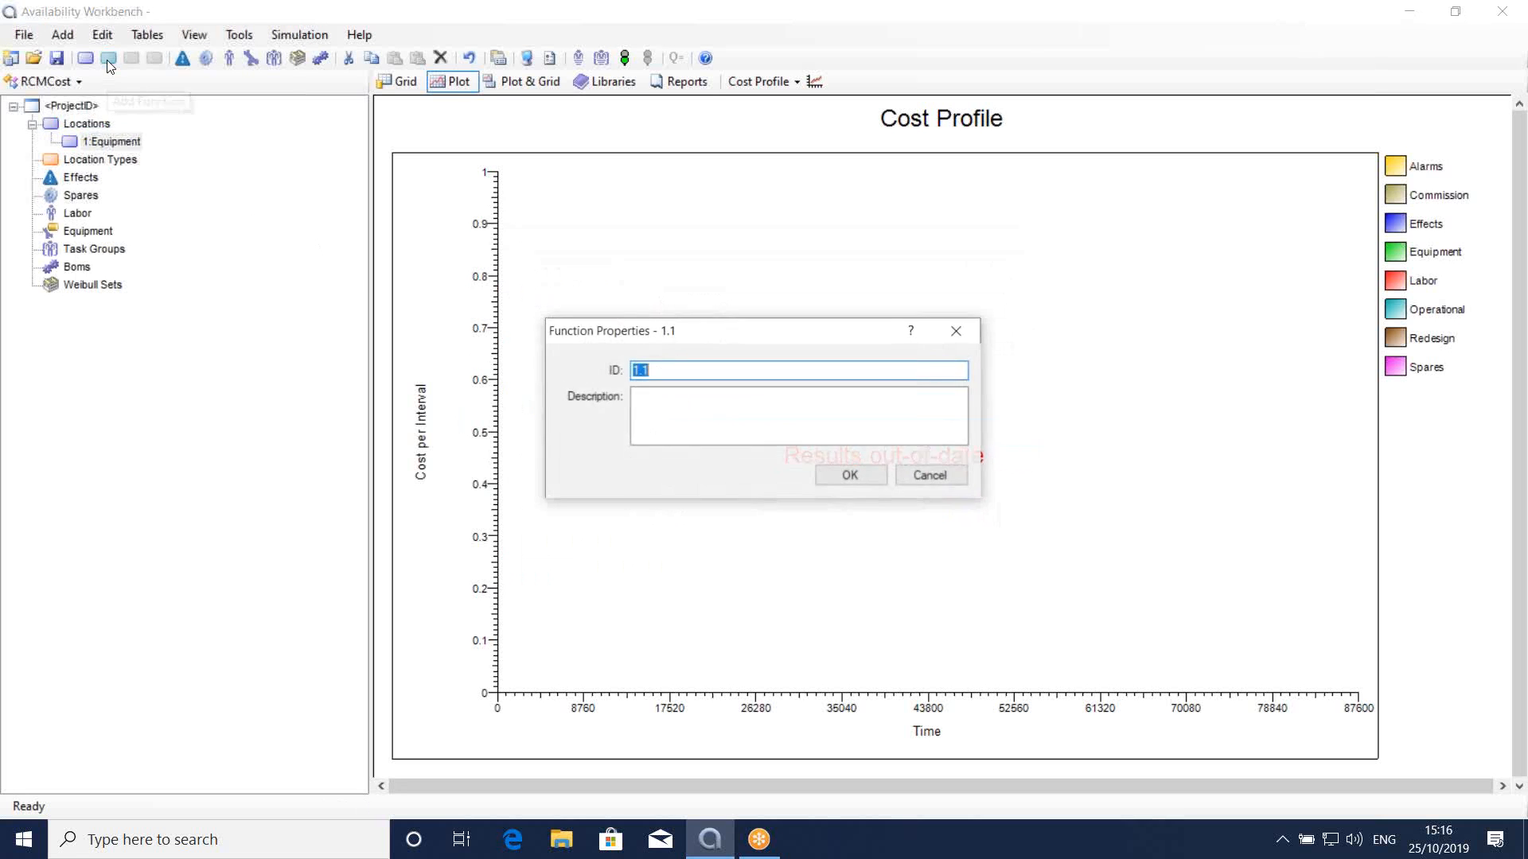
left_click(703, 416)
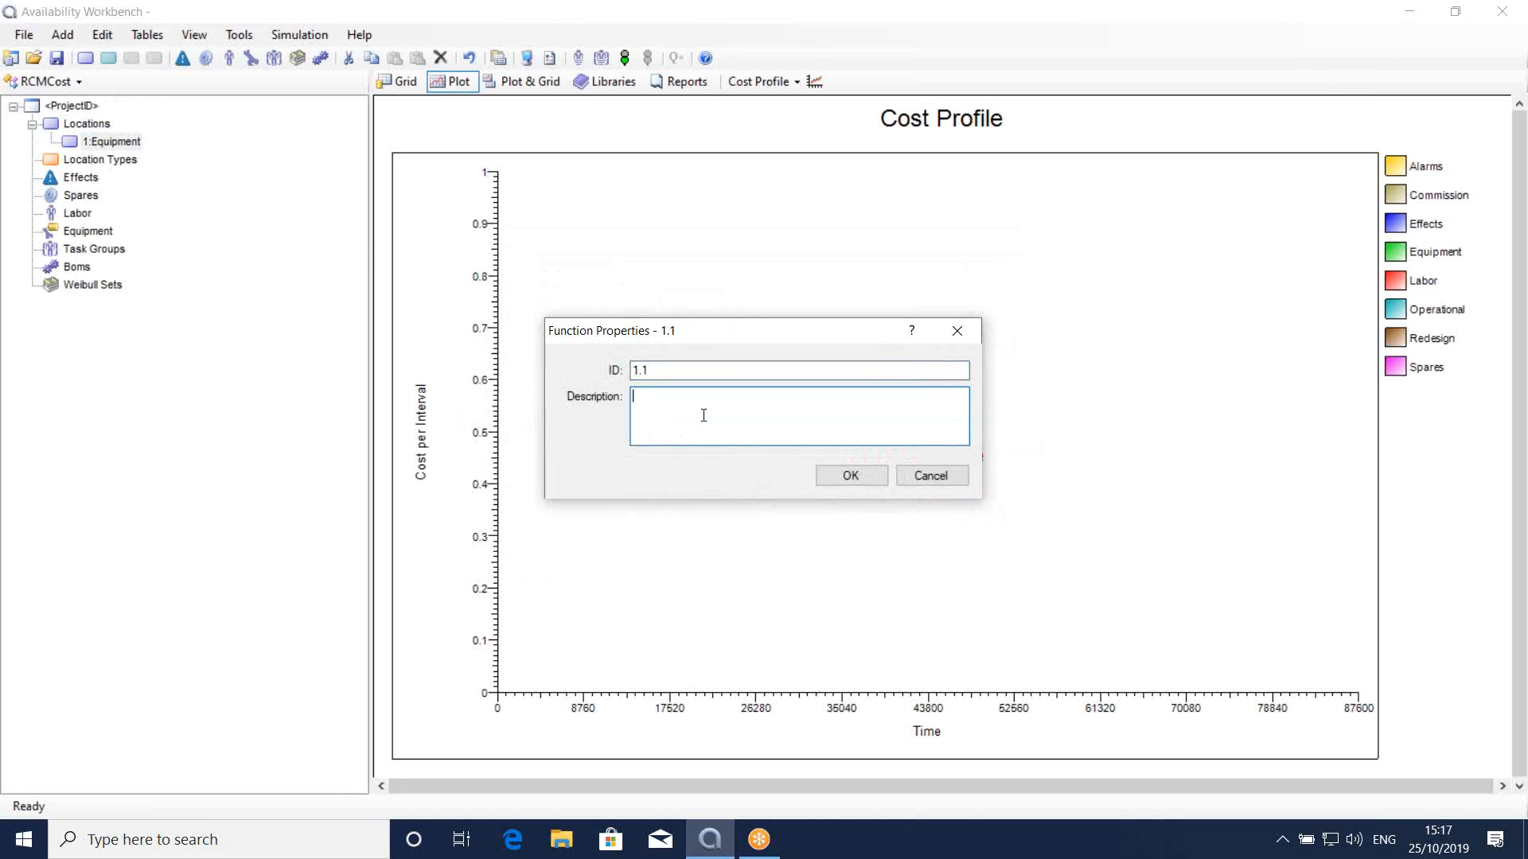
type("Function")
left_click(878, 479)
Step: Add a functional failure beneath the function with the description "Functional failure"
left_click(131, 58)
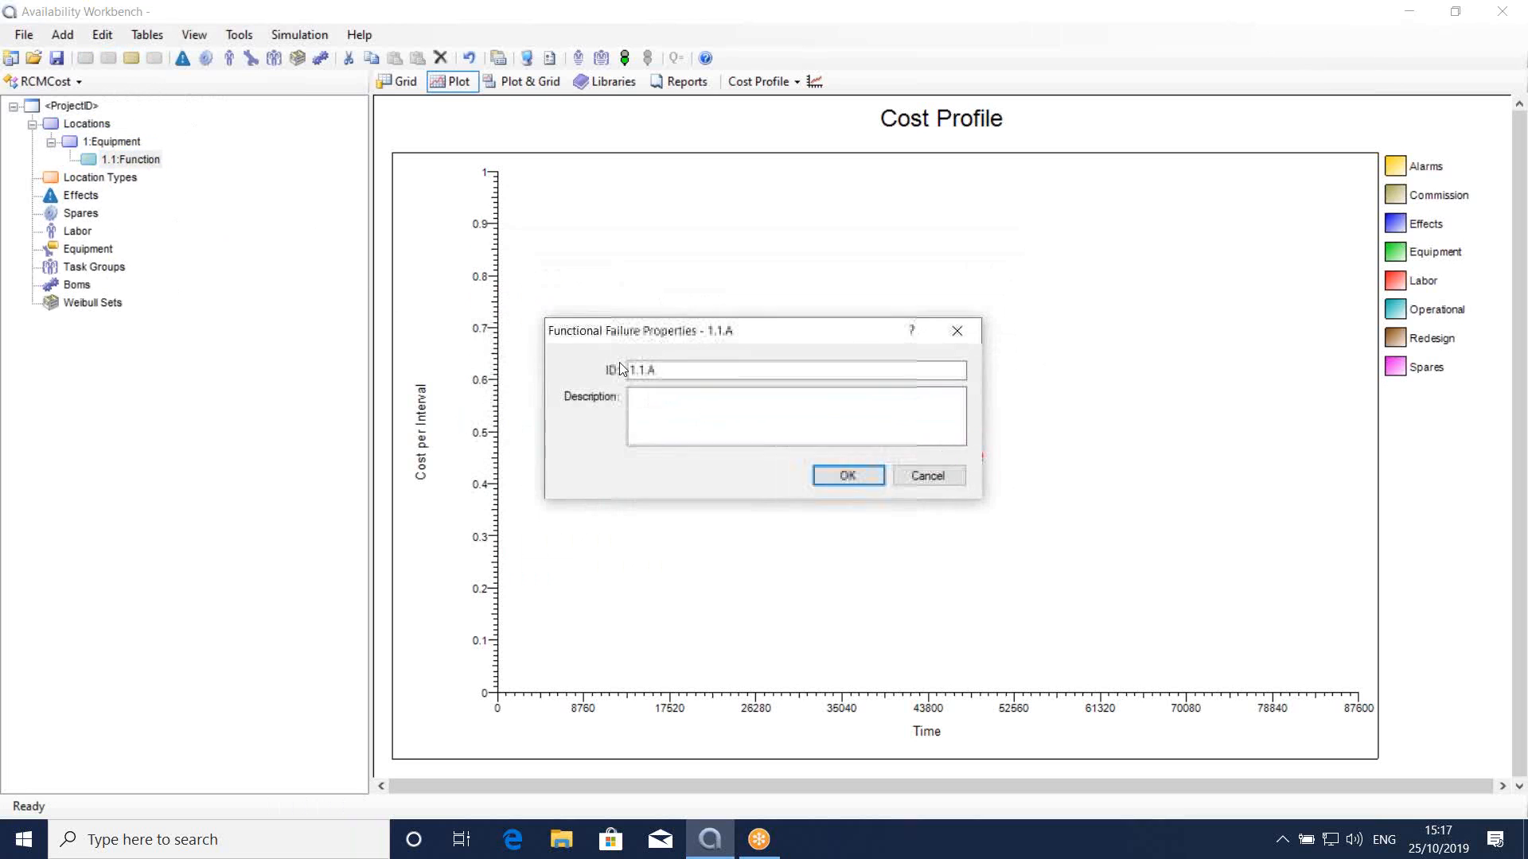
left_click(733, 409)
type("Function")
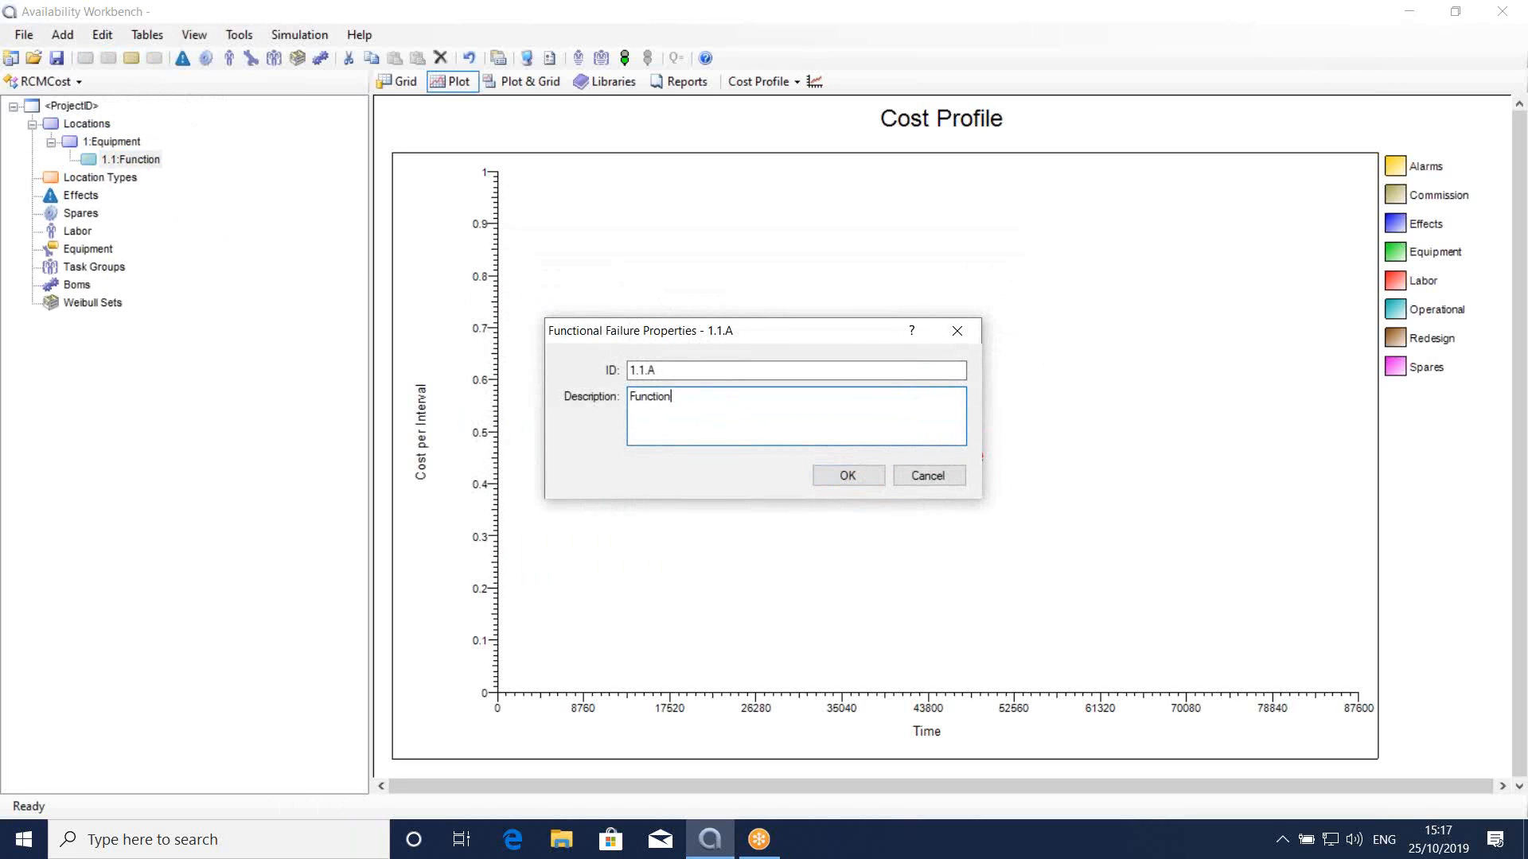
type("al failure")
left_click(835, 476)
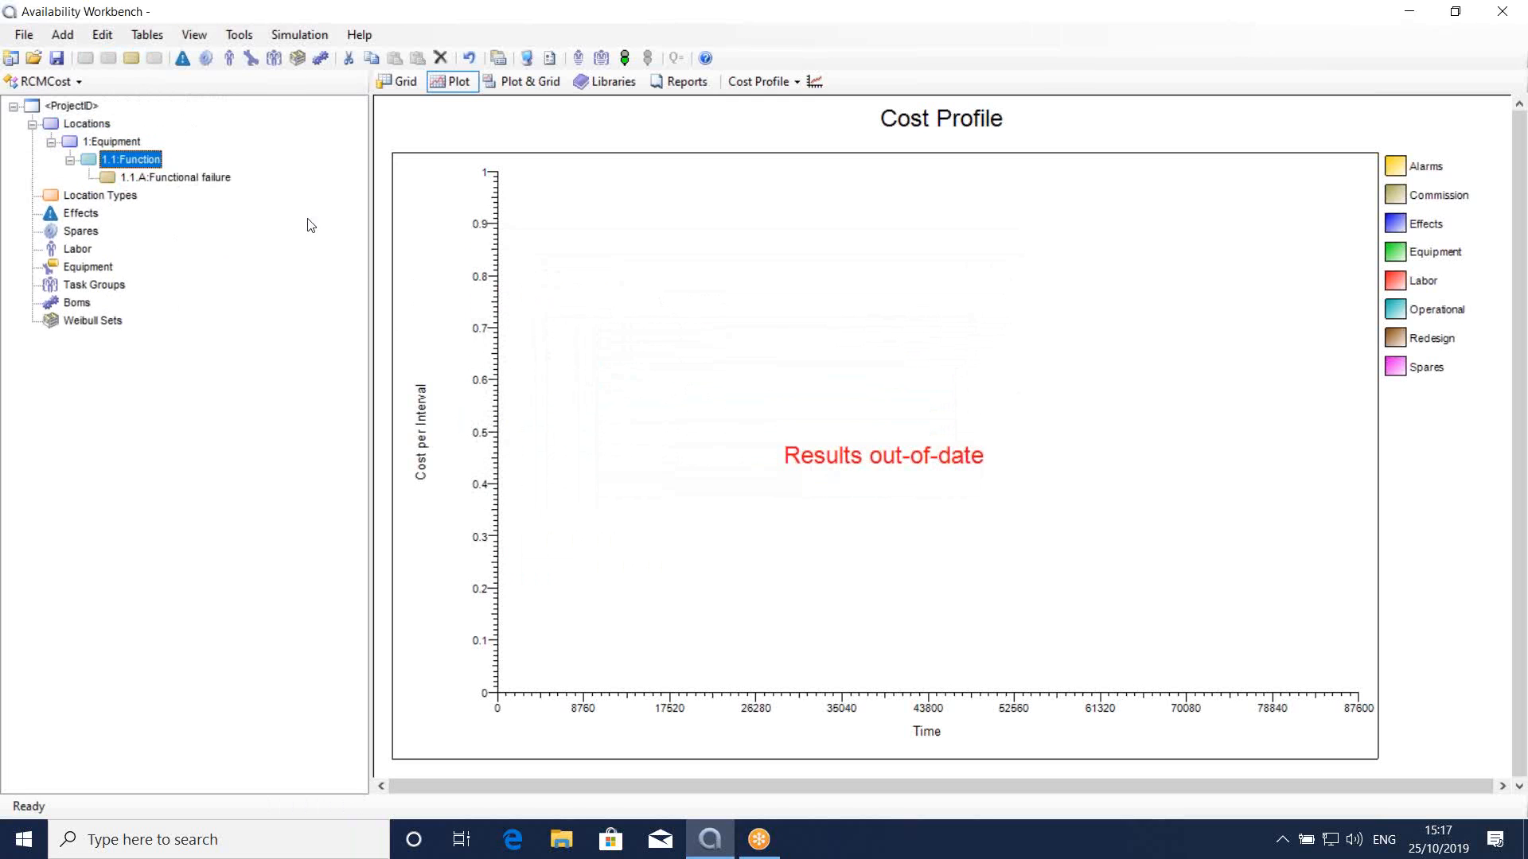
Step: Add a cause beneath the functional failure, set its failure distribution to Weibull, and review the Eta-1 and Beta-1 parameters
left_click(193, 180)
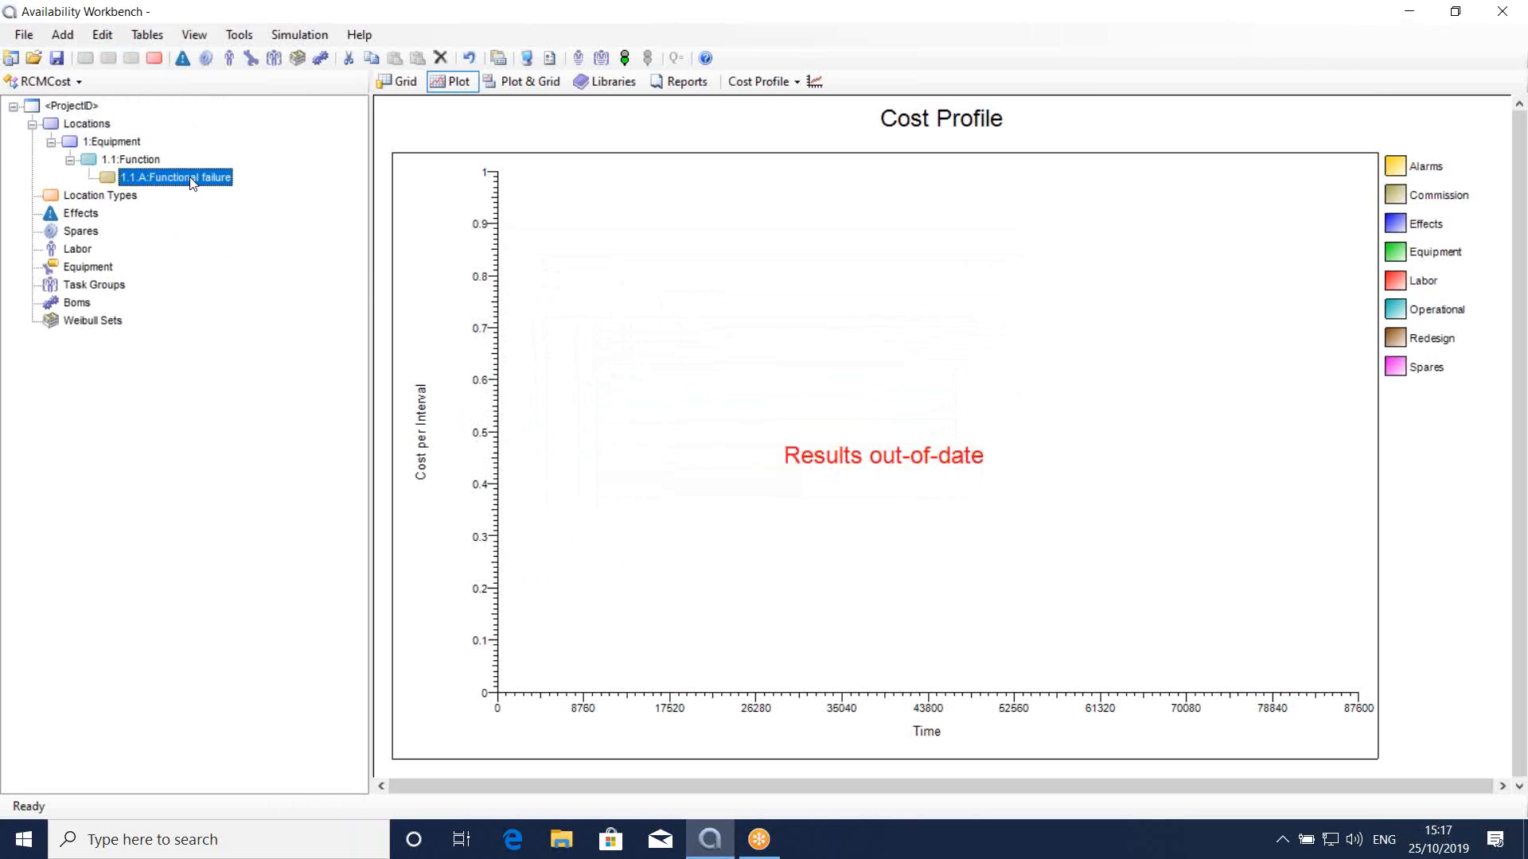
left_click(155, 57)
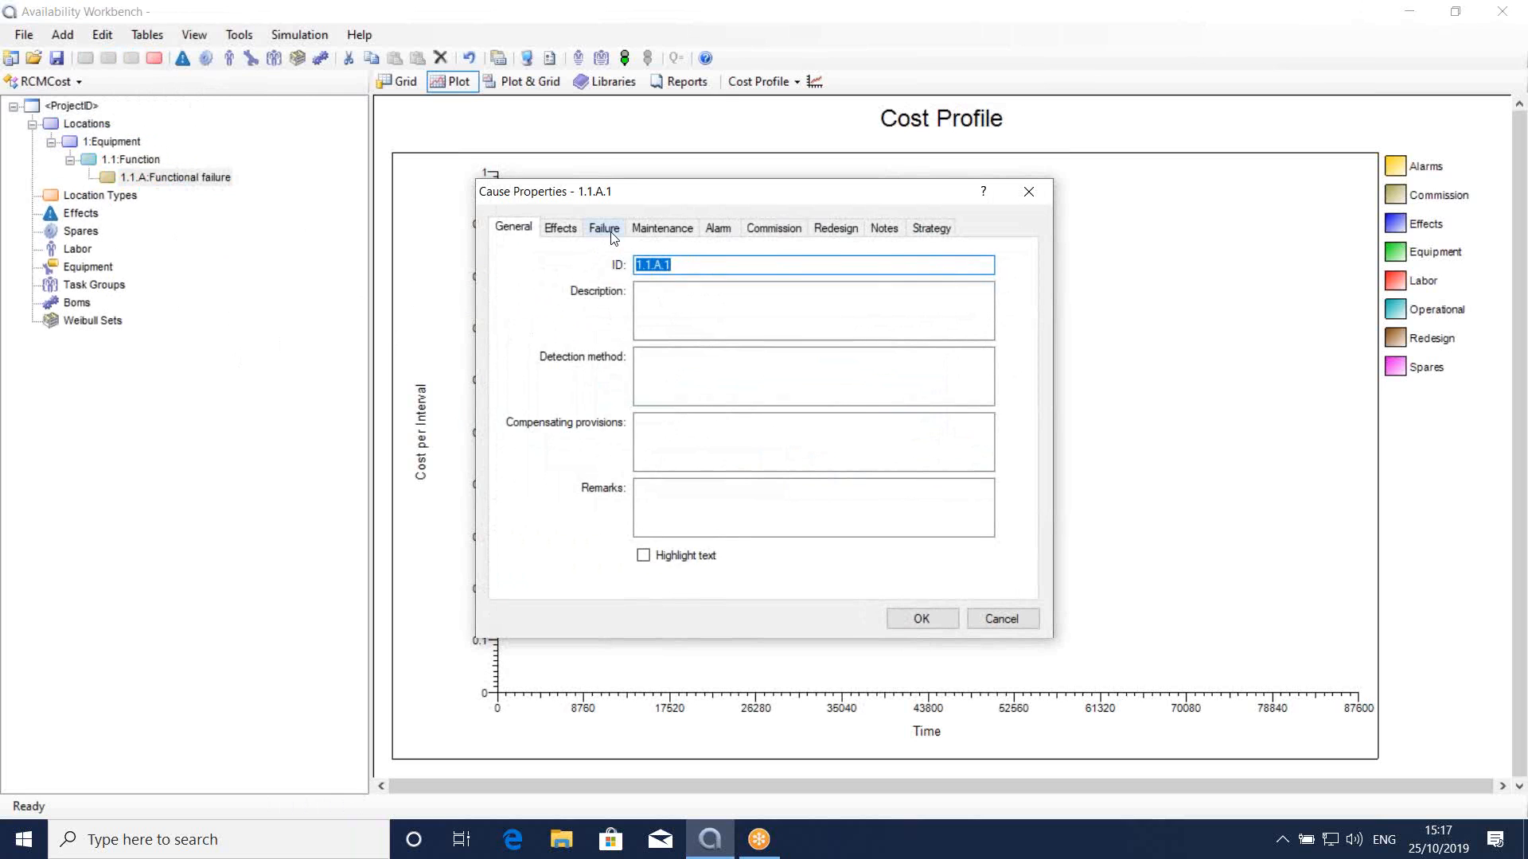
left_click(613, 232)
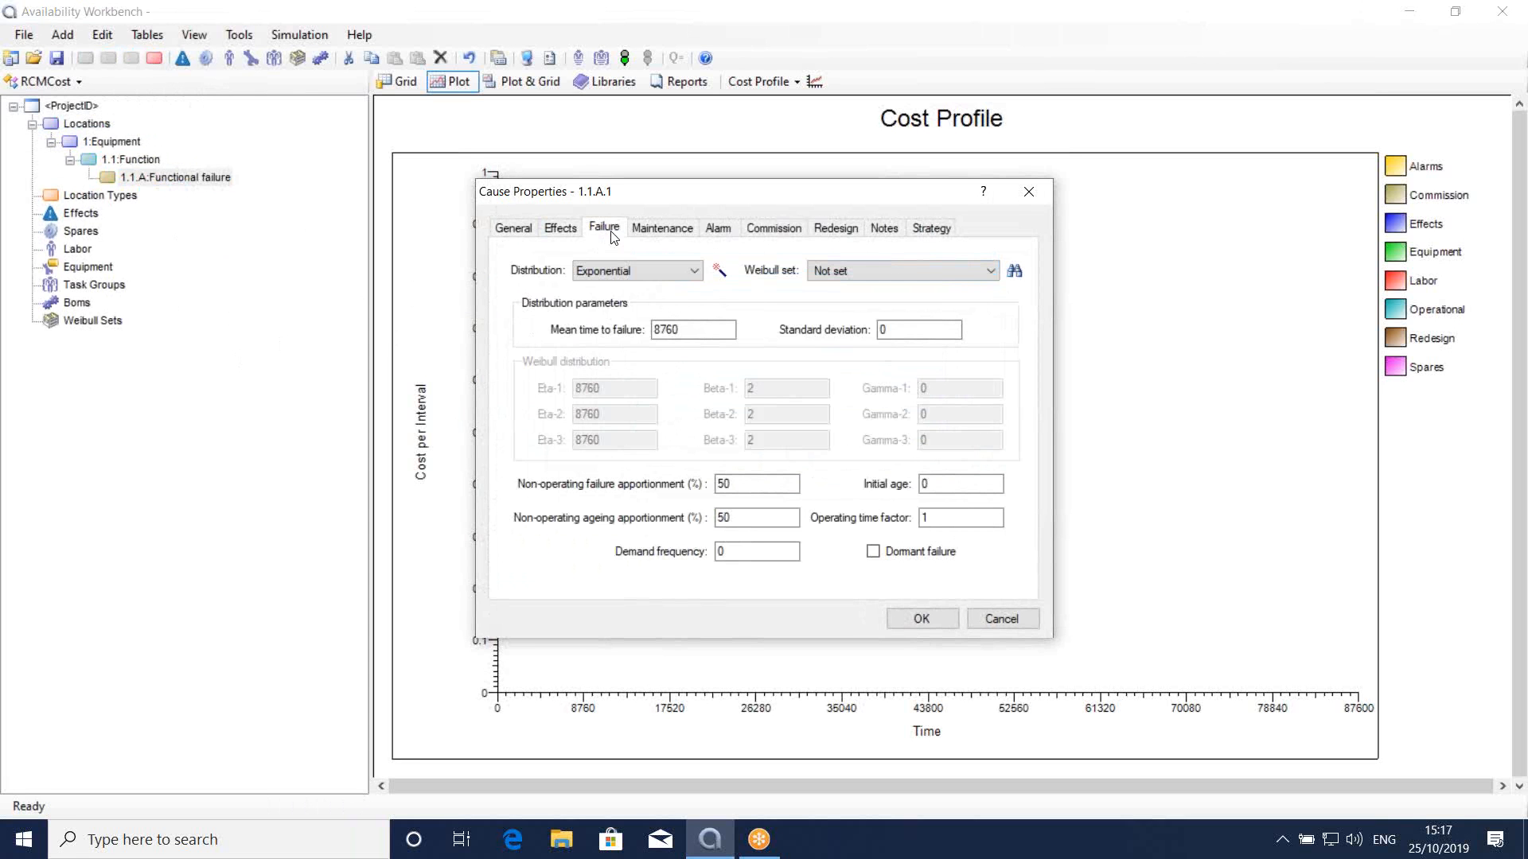
left_click(641, 270)
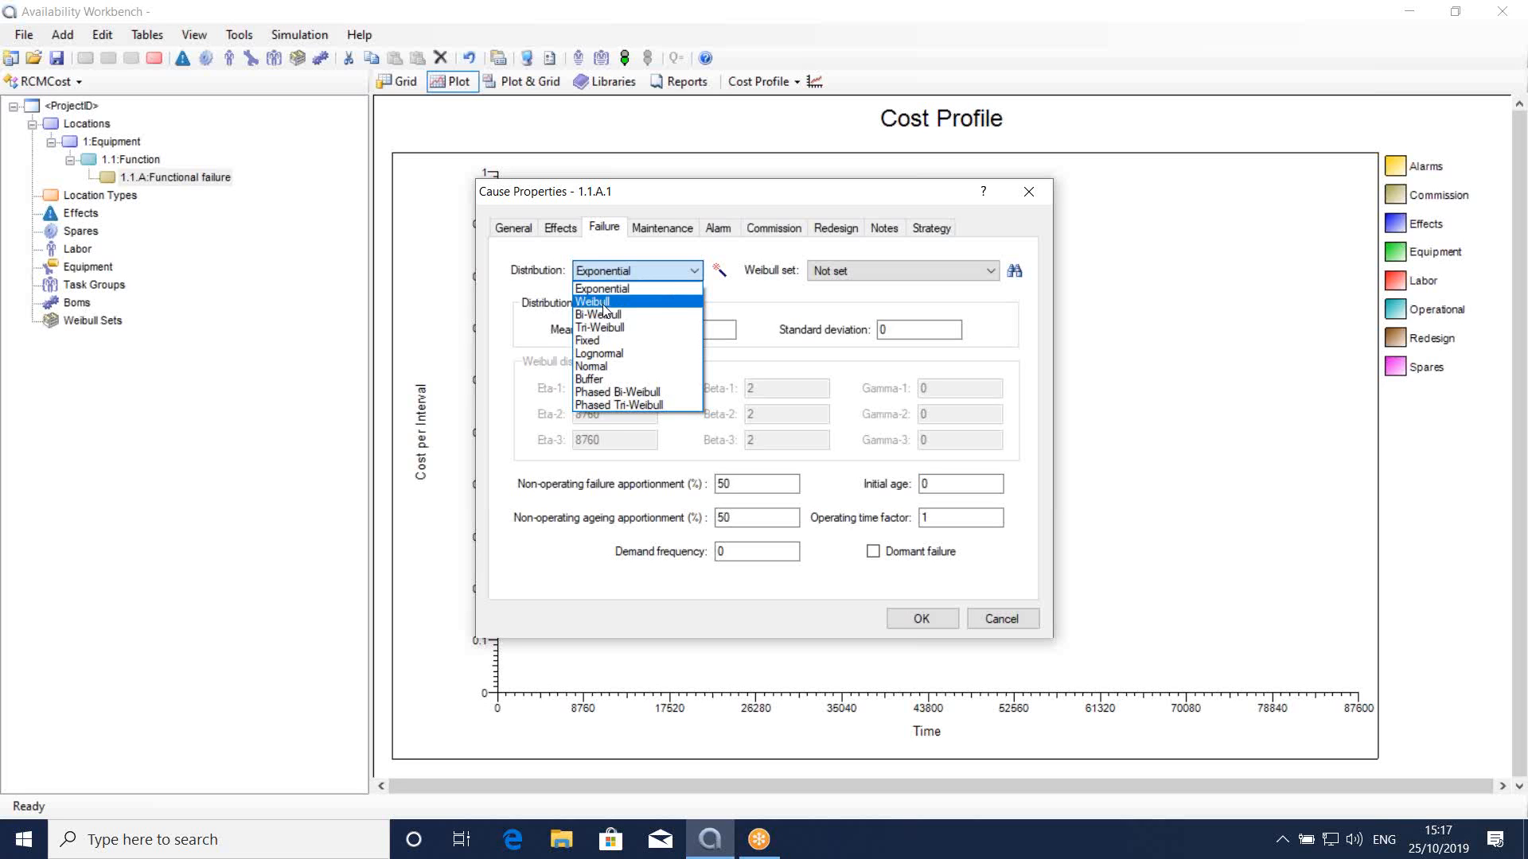
left_click(604, 304)
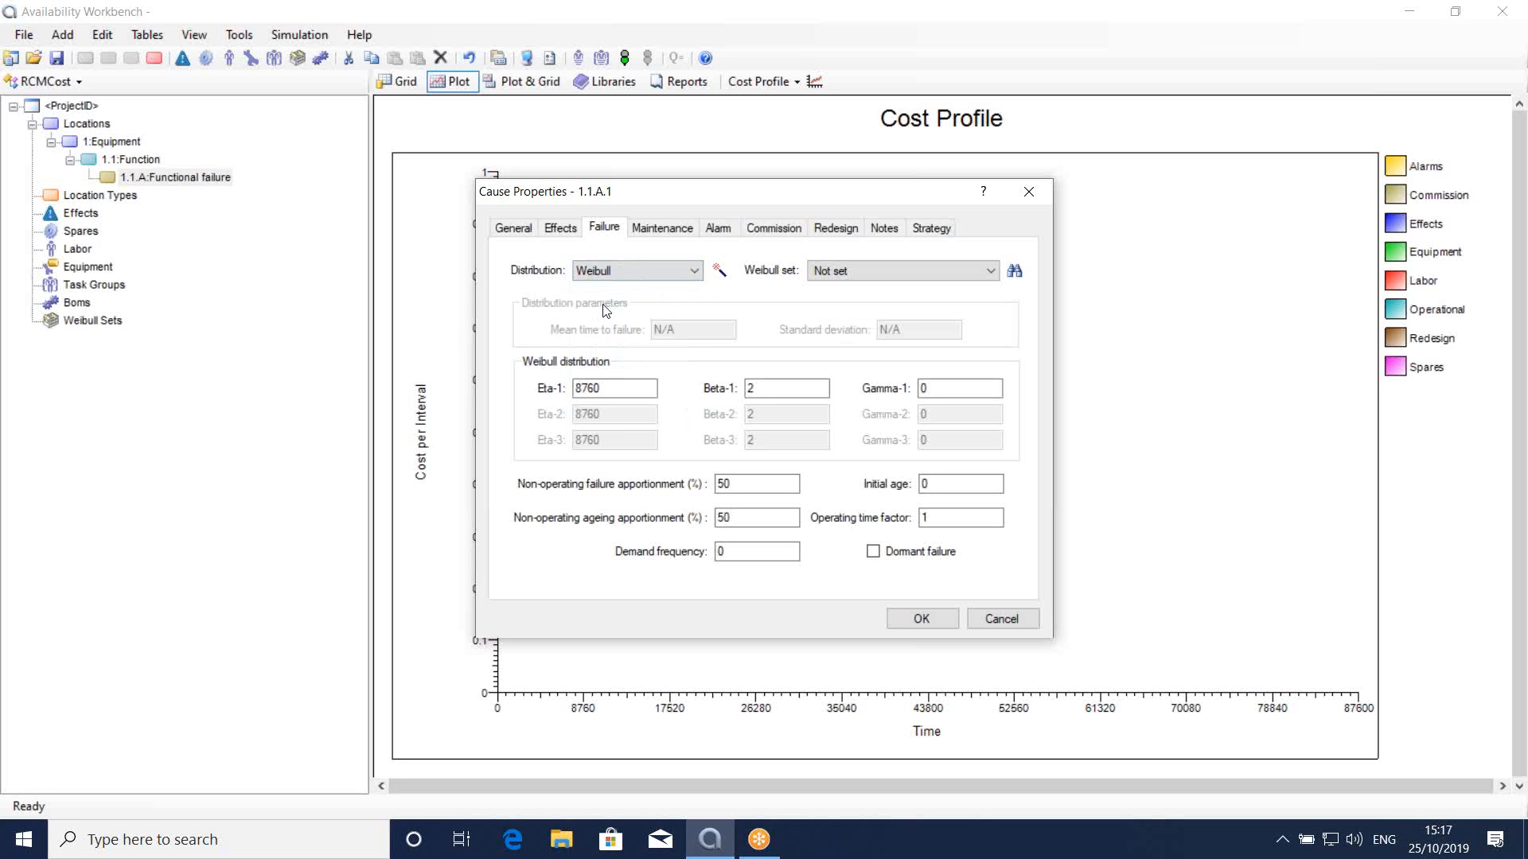
left_click(612, 390)
left_click_drag(641, 390, 580, 390)
left_click_drag(779, 390, 746, 389)
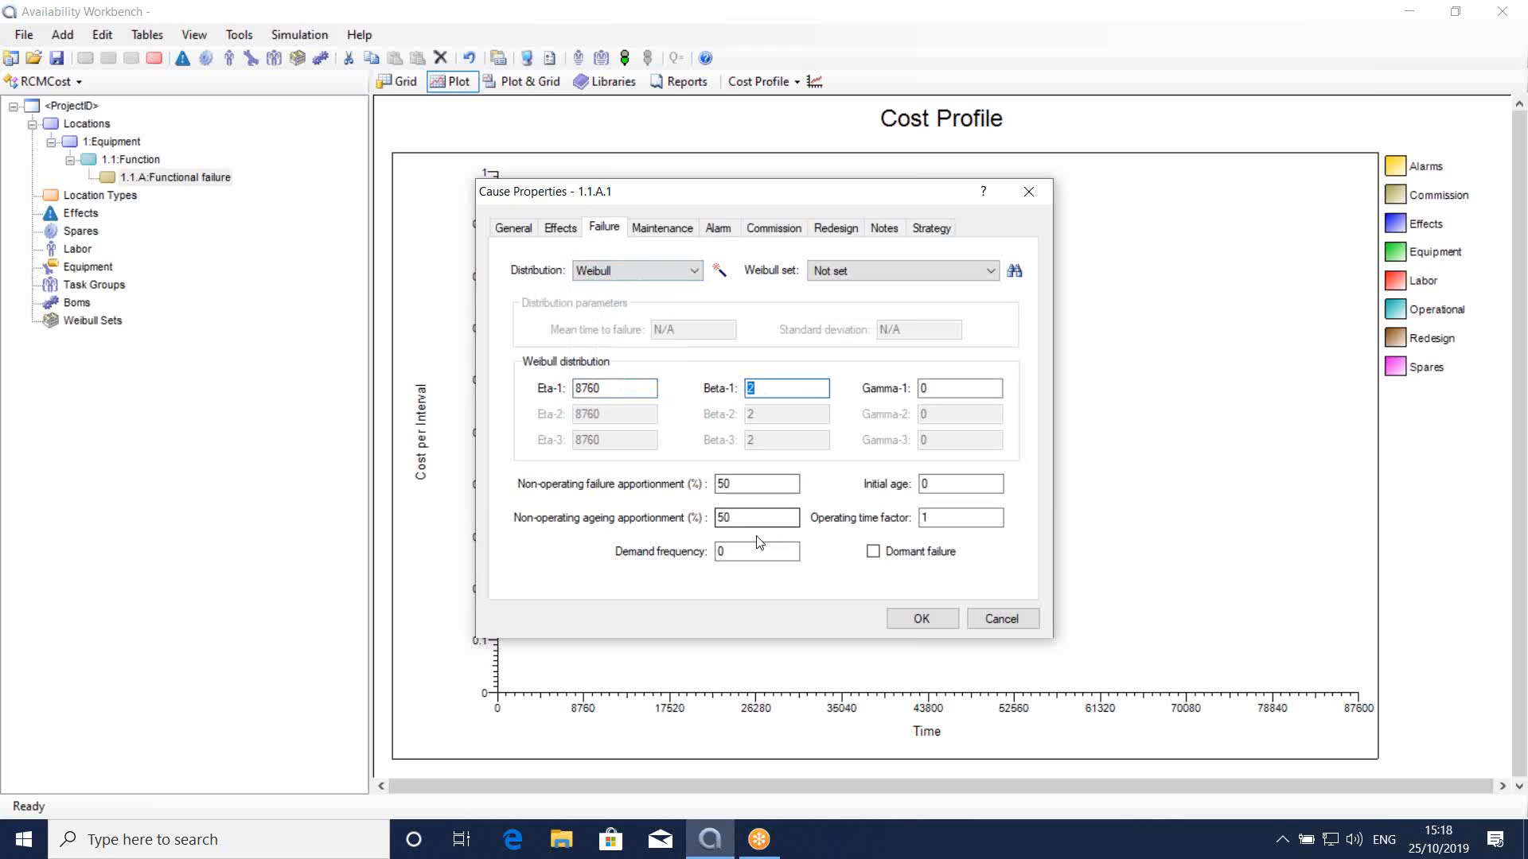
left_click(610, 388)
left_click_drag(610, 388, 567, 388)
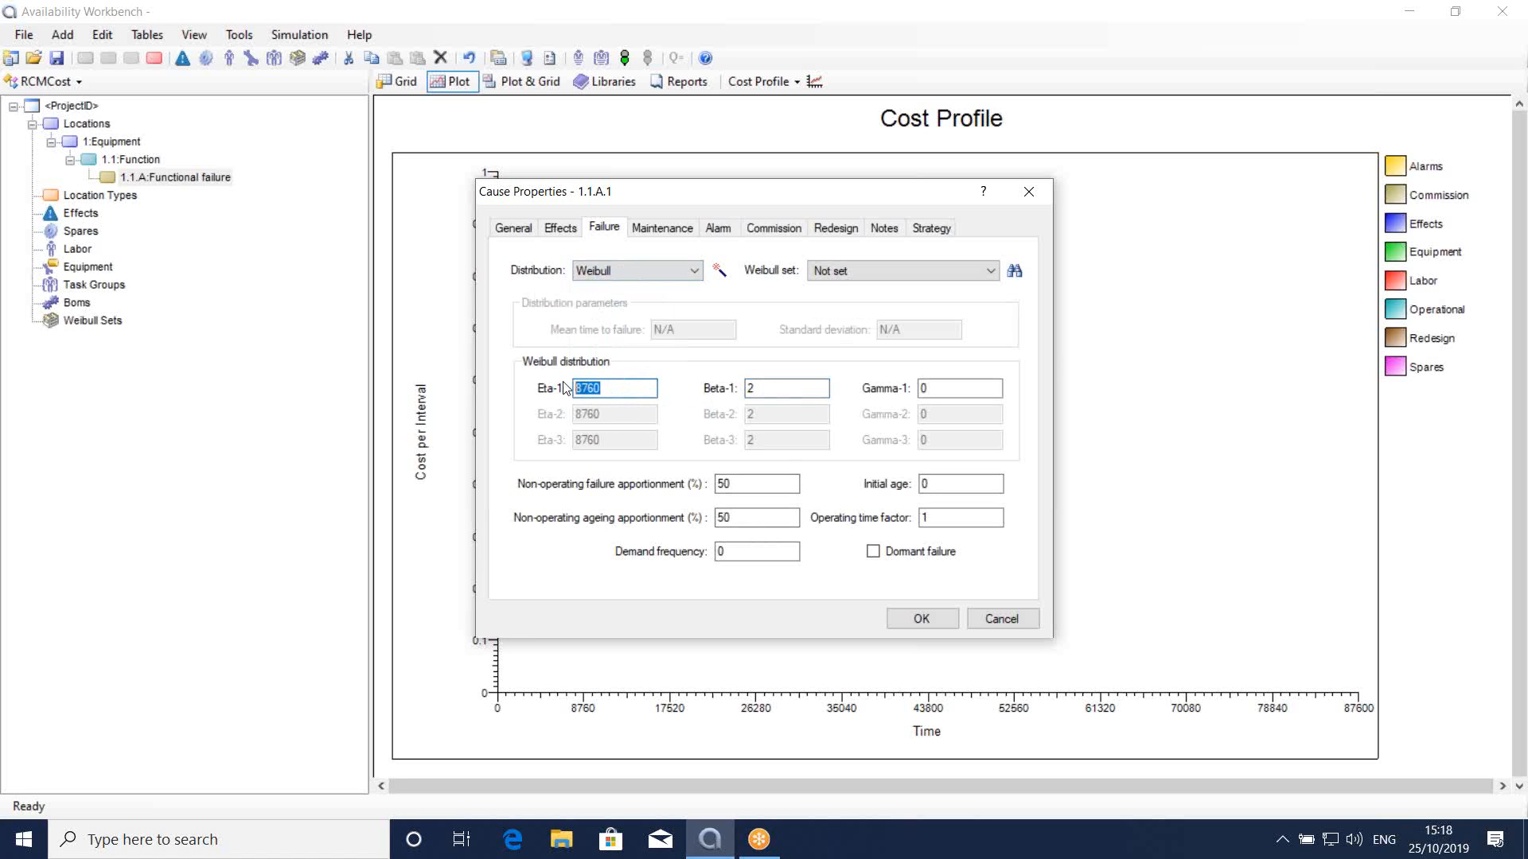
left_click_drag(759, 398, 729, 388)
Step: Set the task duration of the cause's corrective maintenance task CM1 to 12
left_click(660, 229)
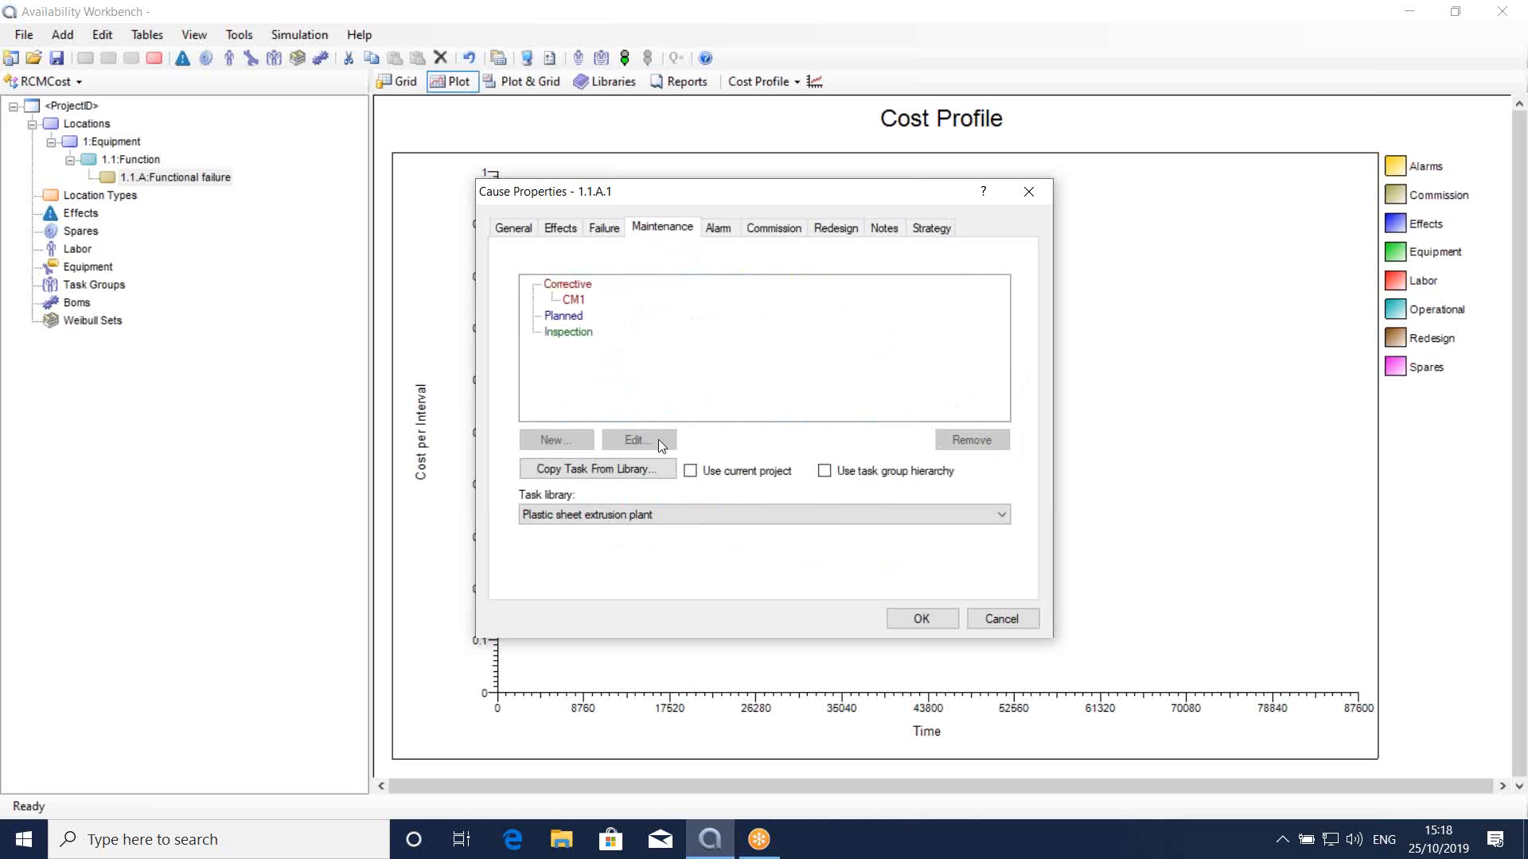
left_click(574, 300)
double_click(577, 307)
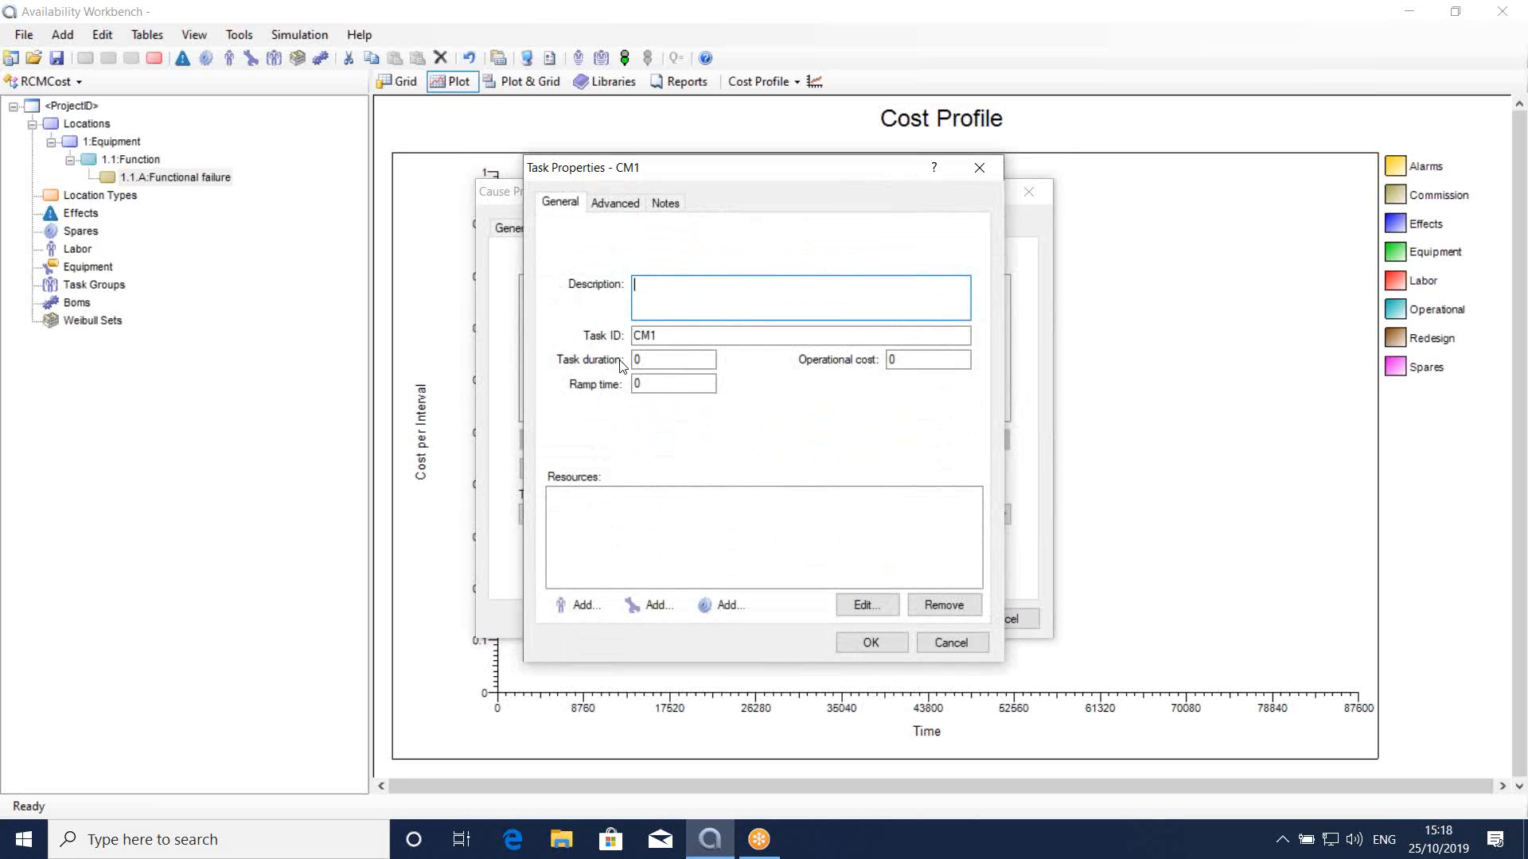
double_click(652, 362)
type("12")
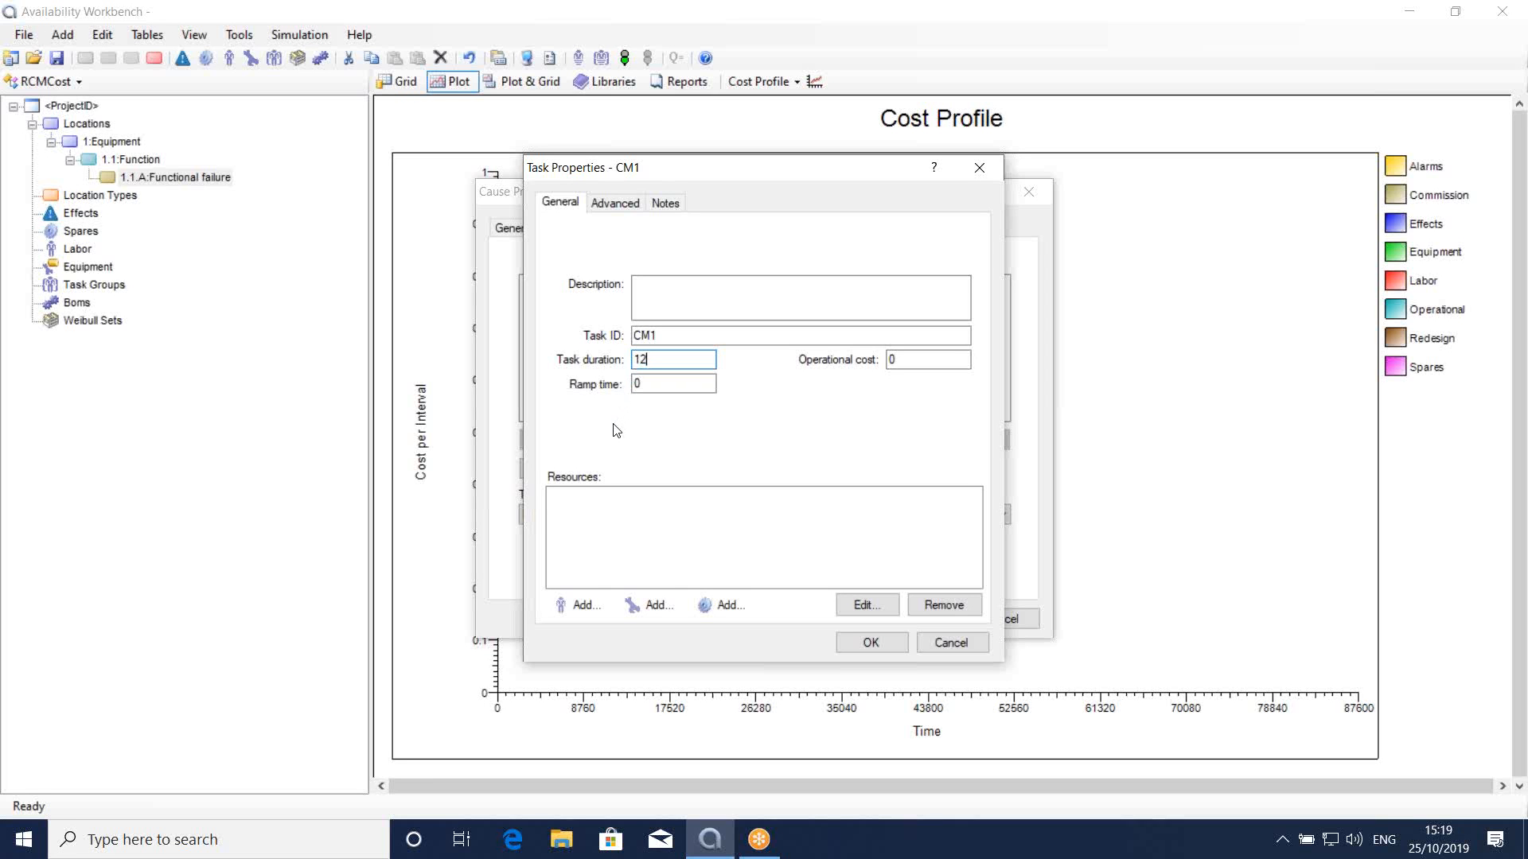
left_click(872, 643)
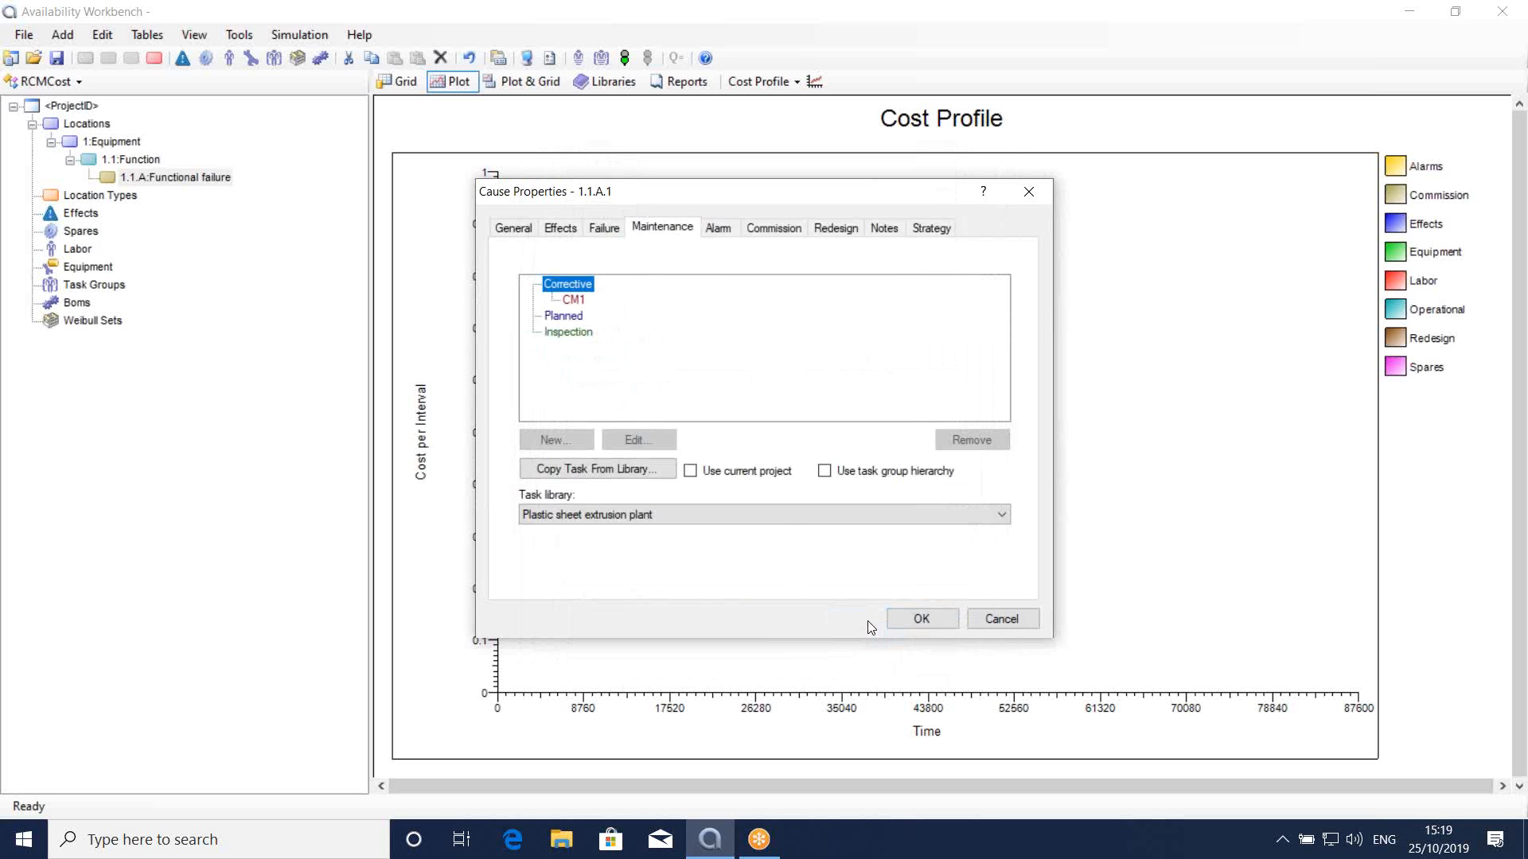
Step: Create an effect with ID OUTAGE and a rate cost of 10000, and assign it to the cause
left_click(561, 230)
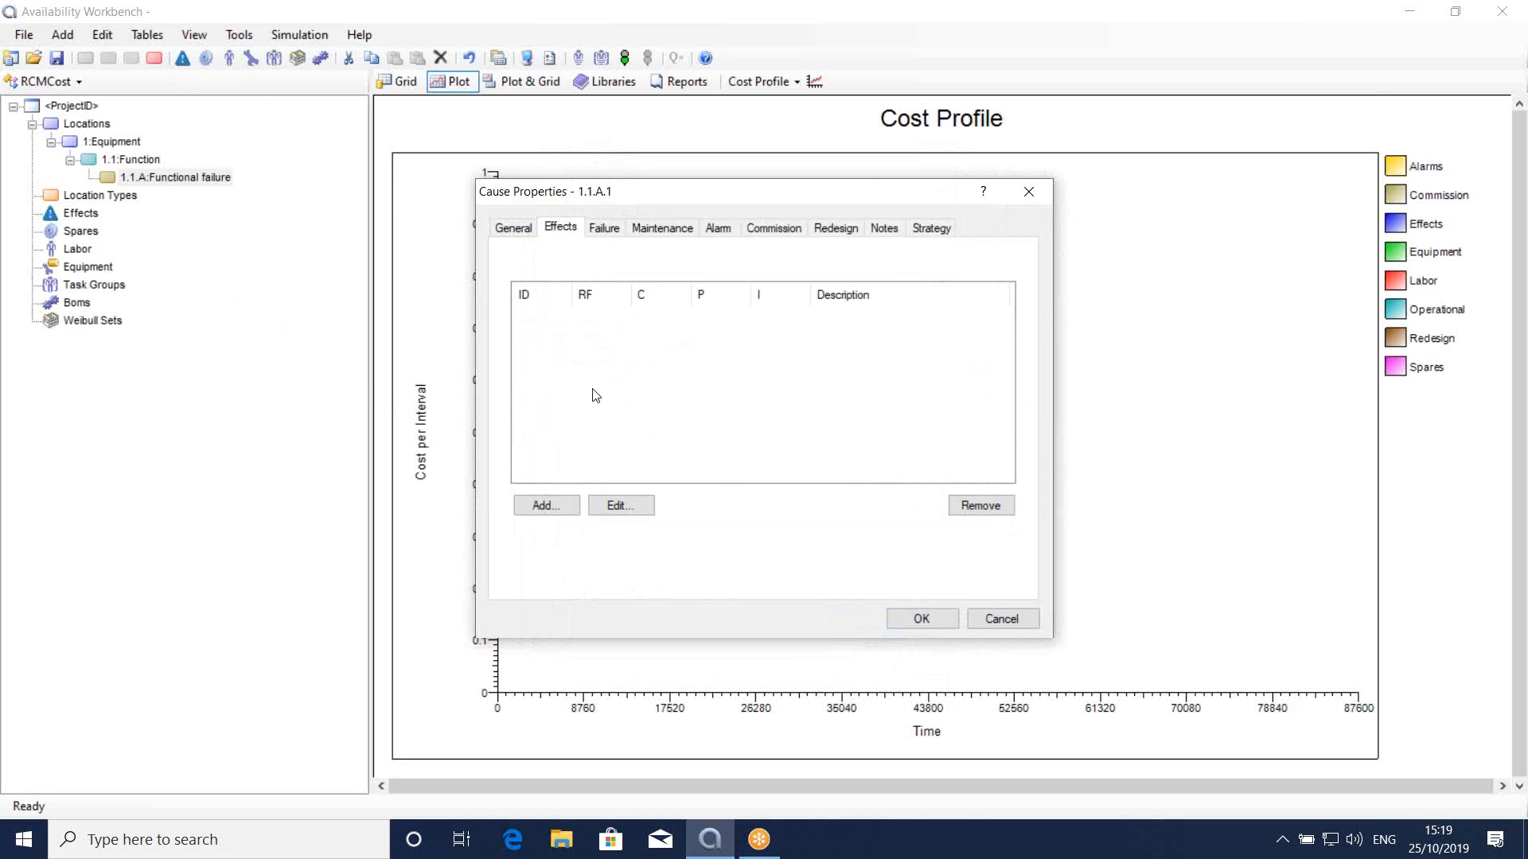
left_click(561, 509)
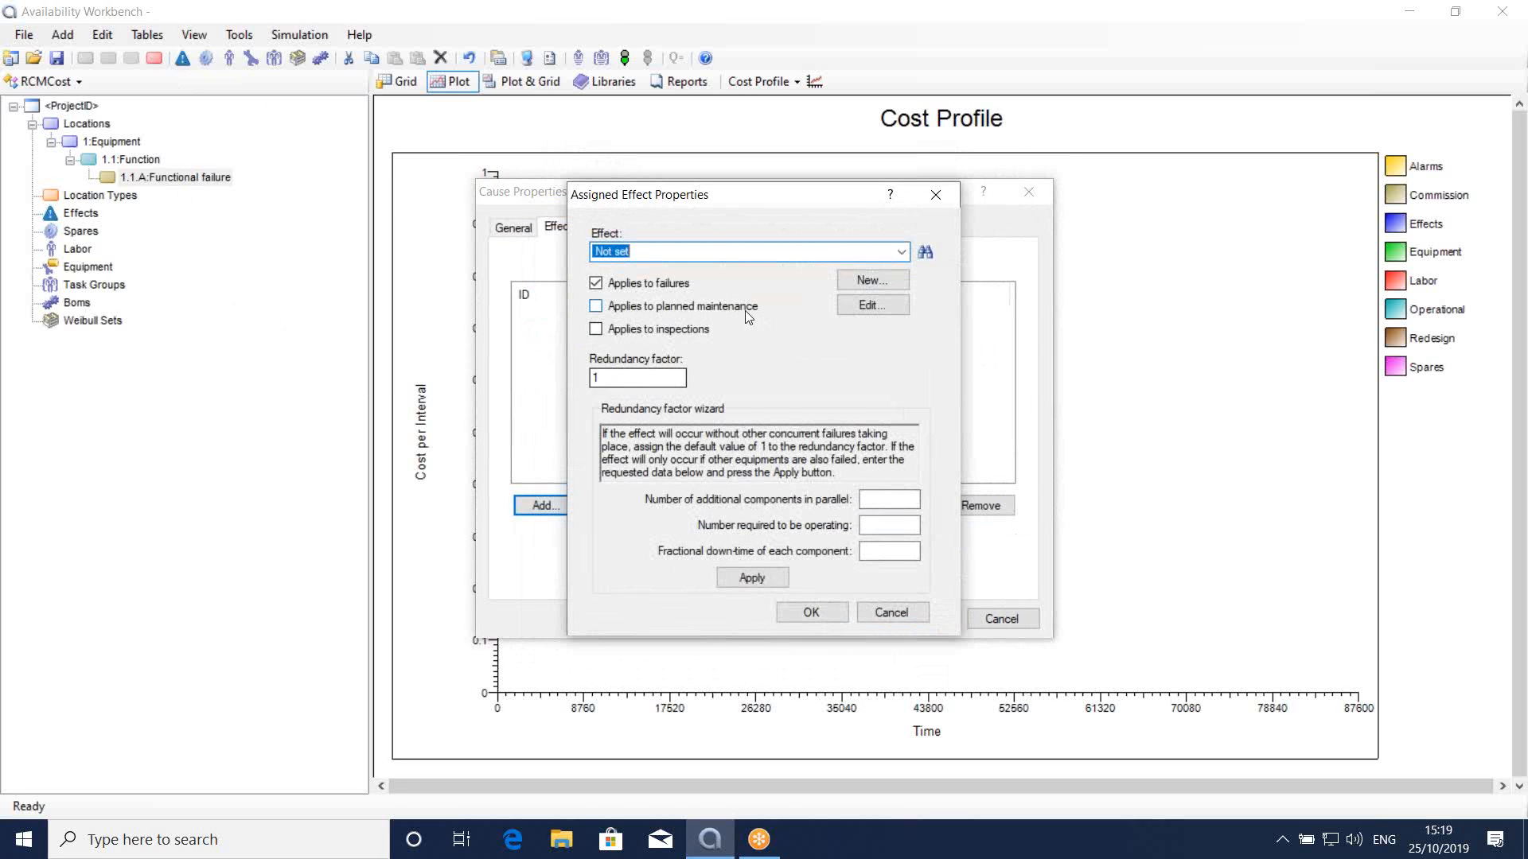
left_click(862, 283)
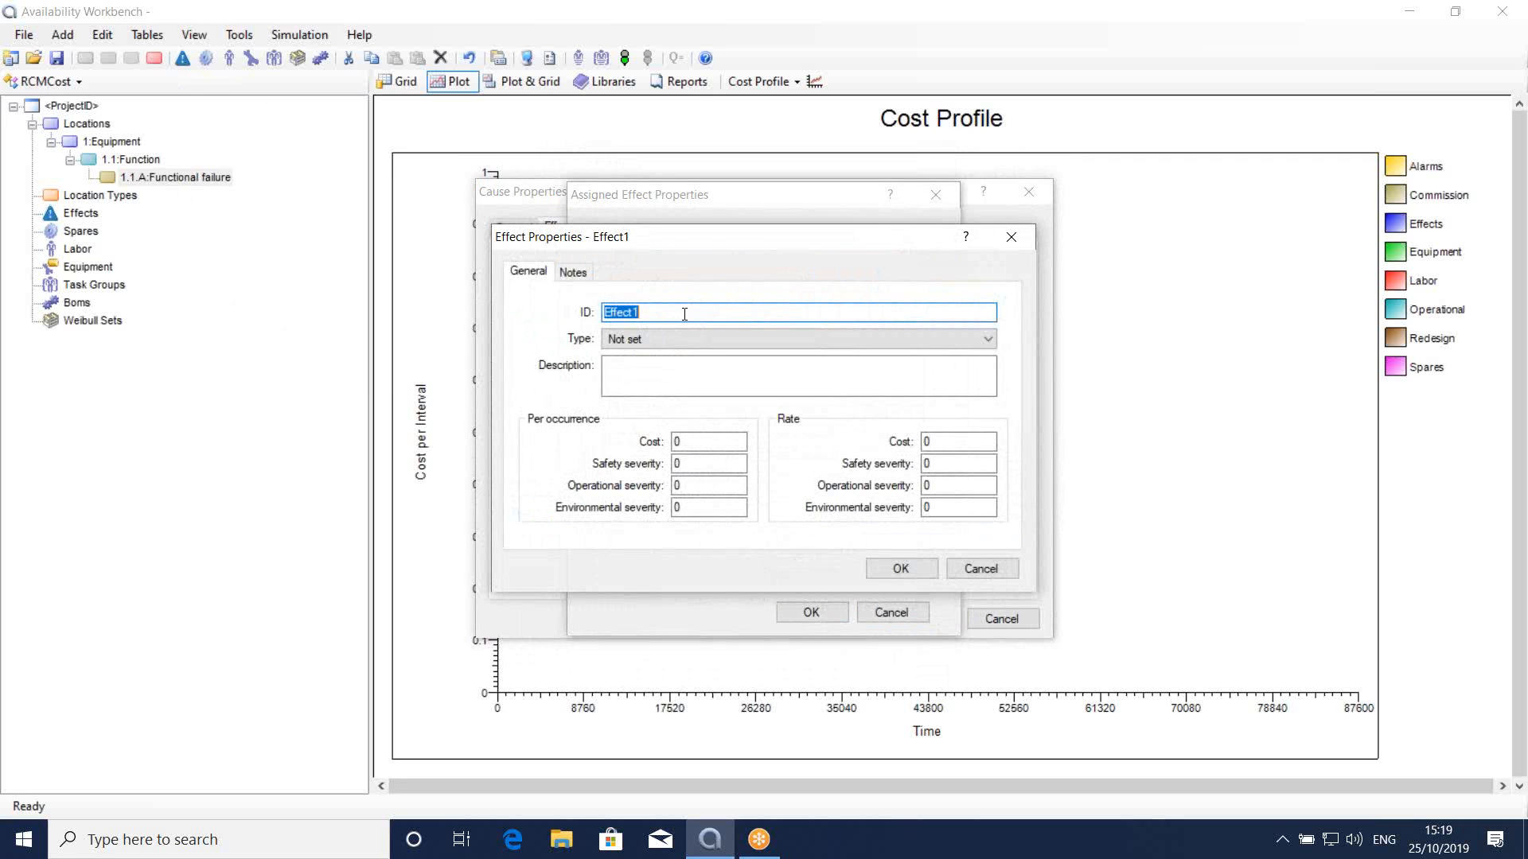
type("OUTAGE")
left_click(926, 442)
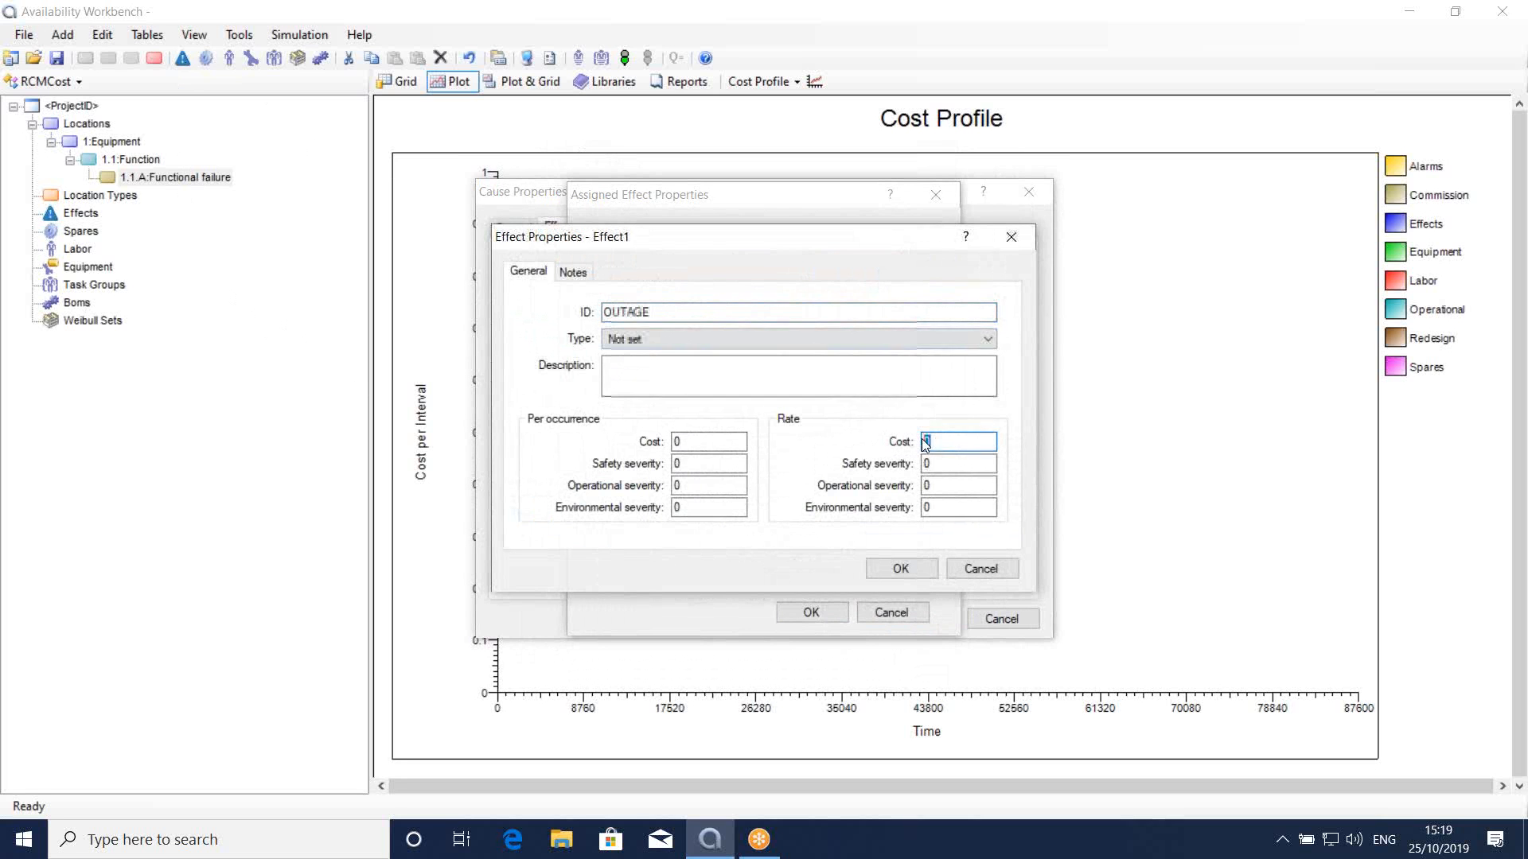
type("10000")
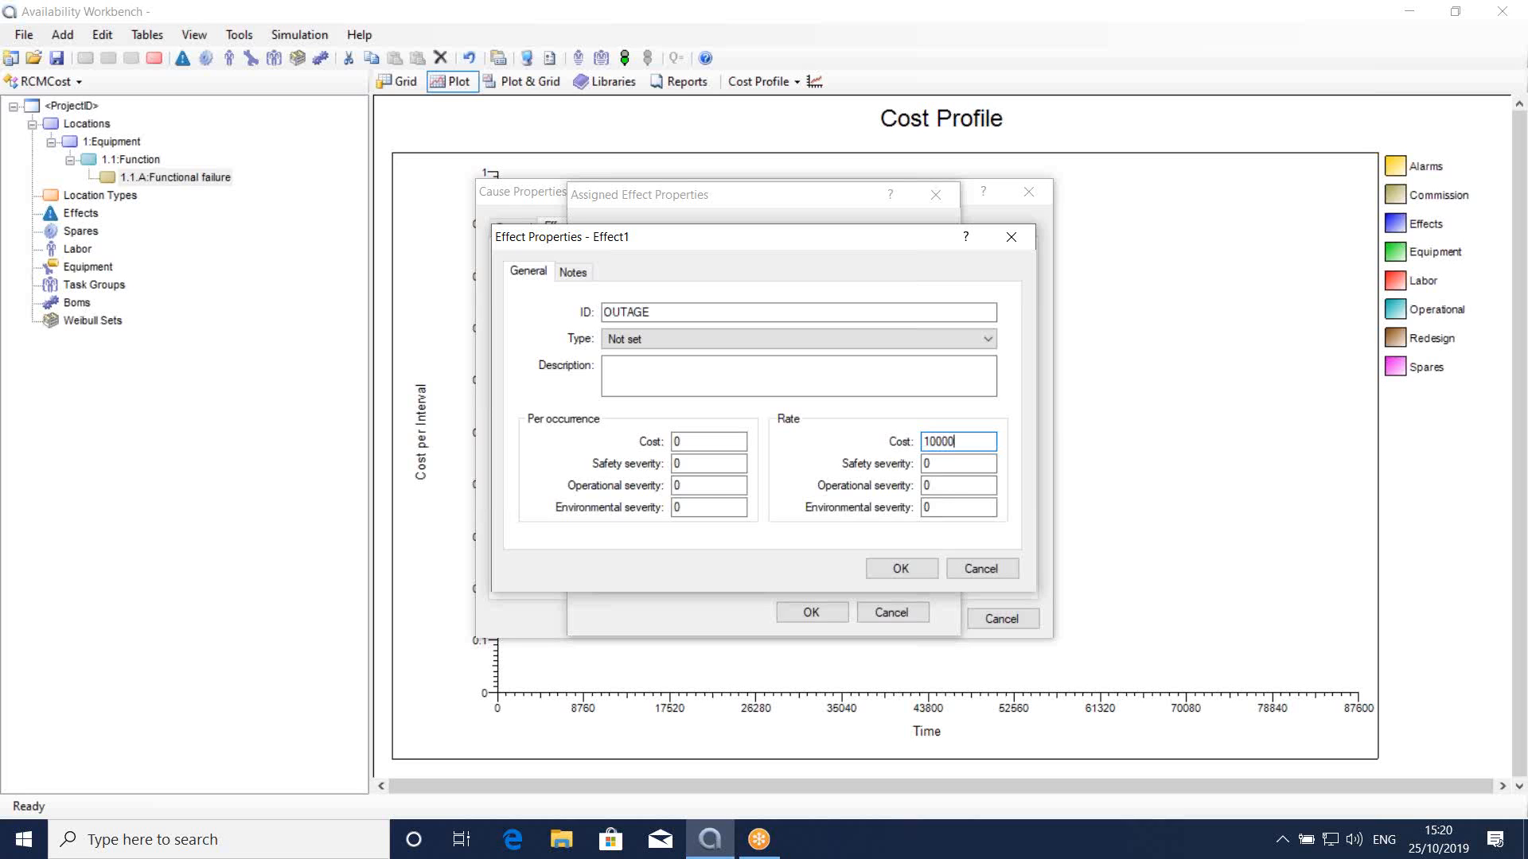
left_click(922, 569)
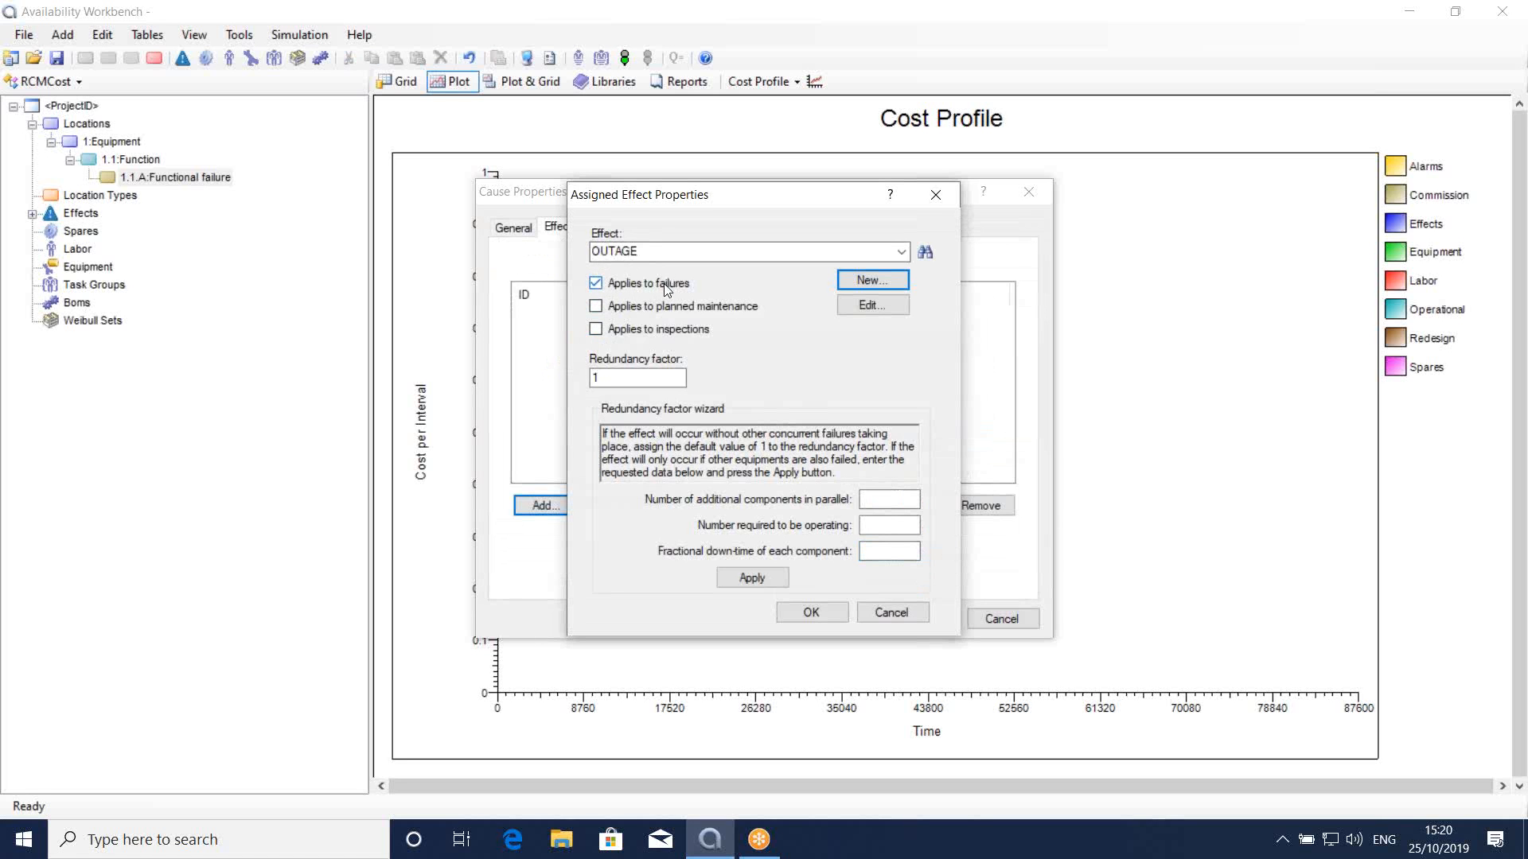
left_click(812, 612)
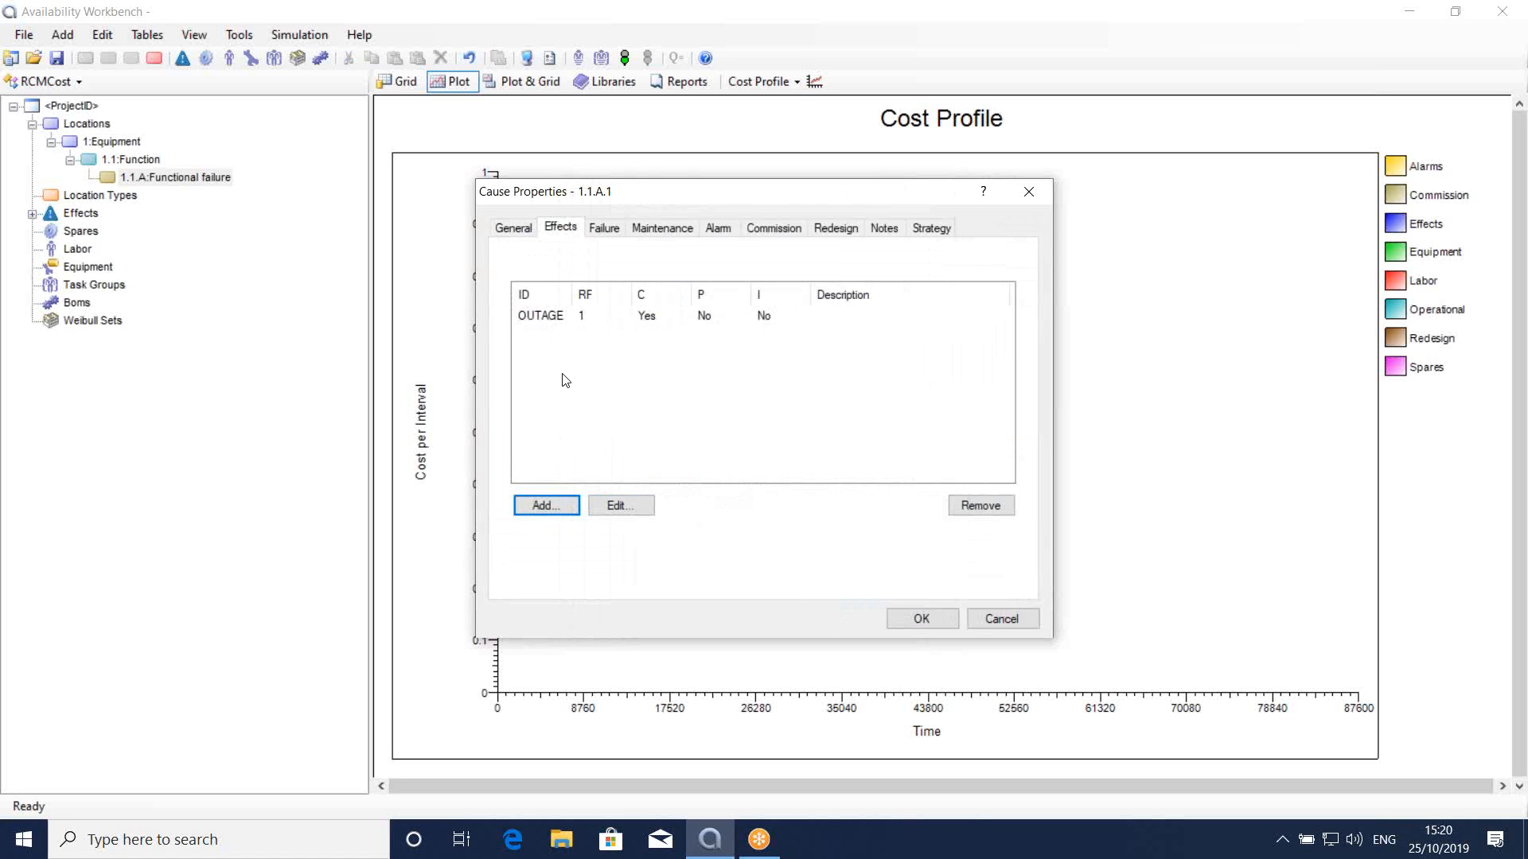
Step: Add a planned maintenance task with a duration of 6 and an operational cost of 1000, and save the cause
left_click(655, 233)
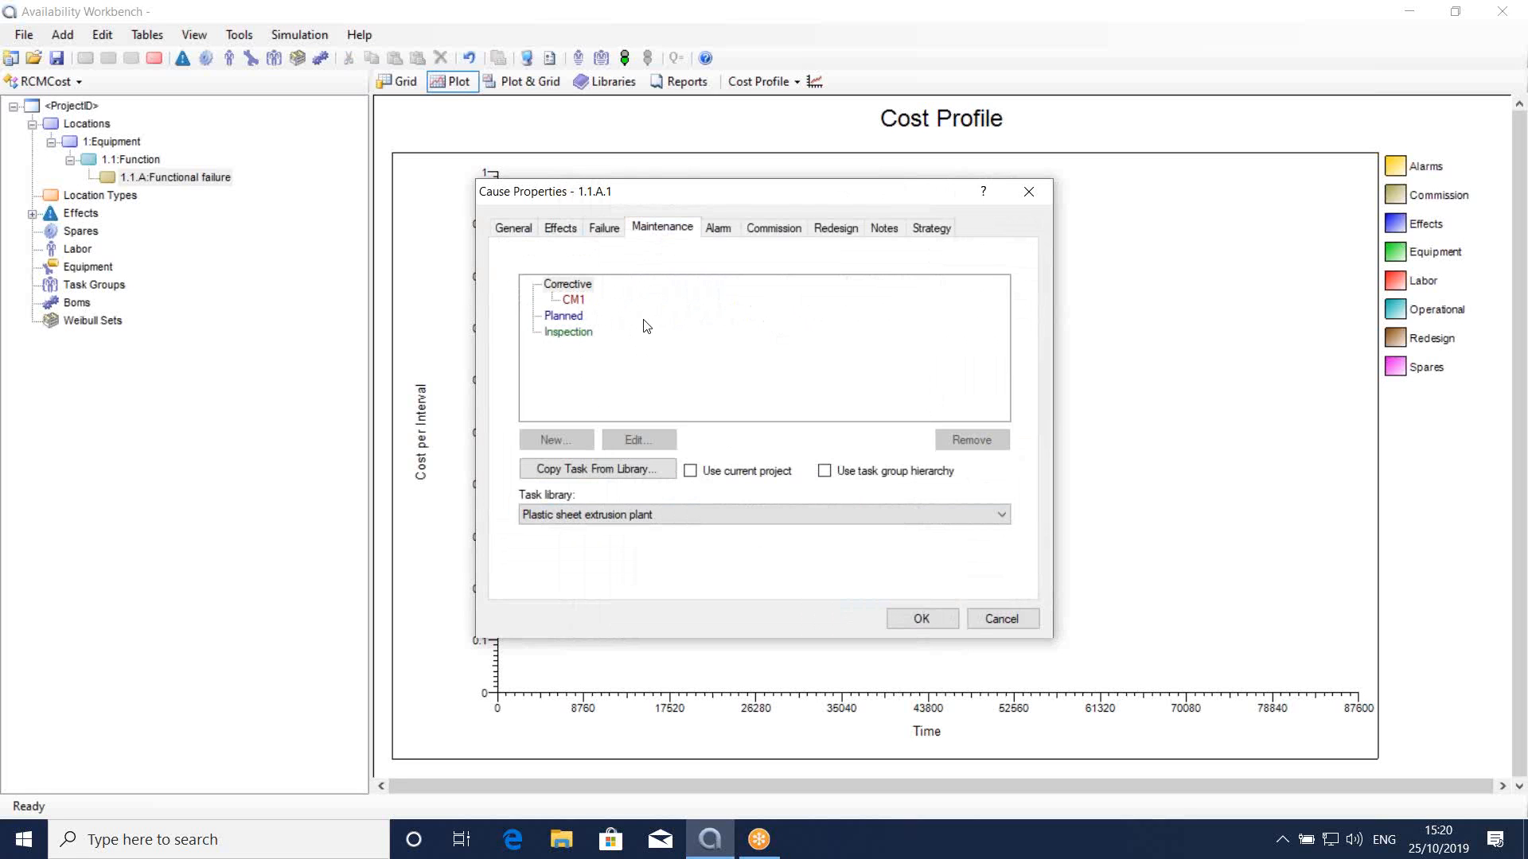
left_click(571, 318)
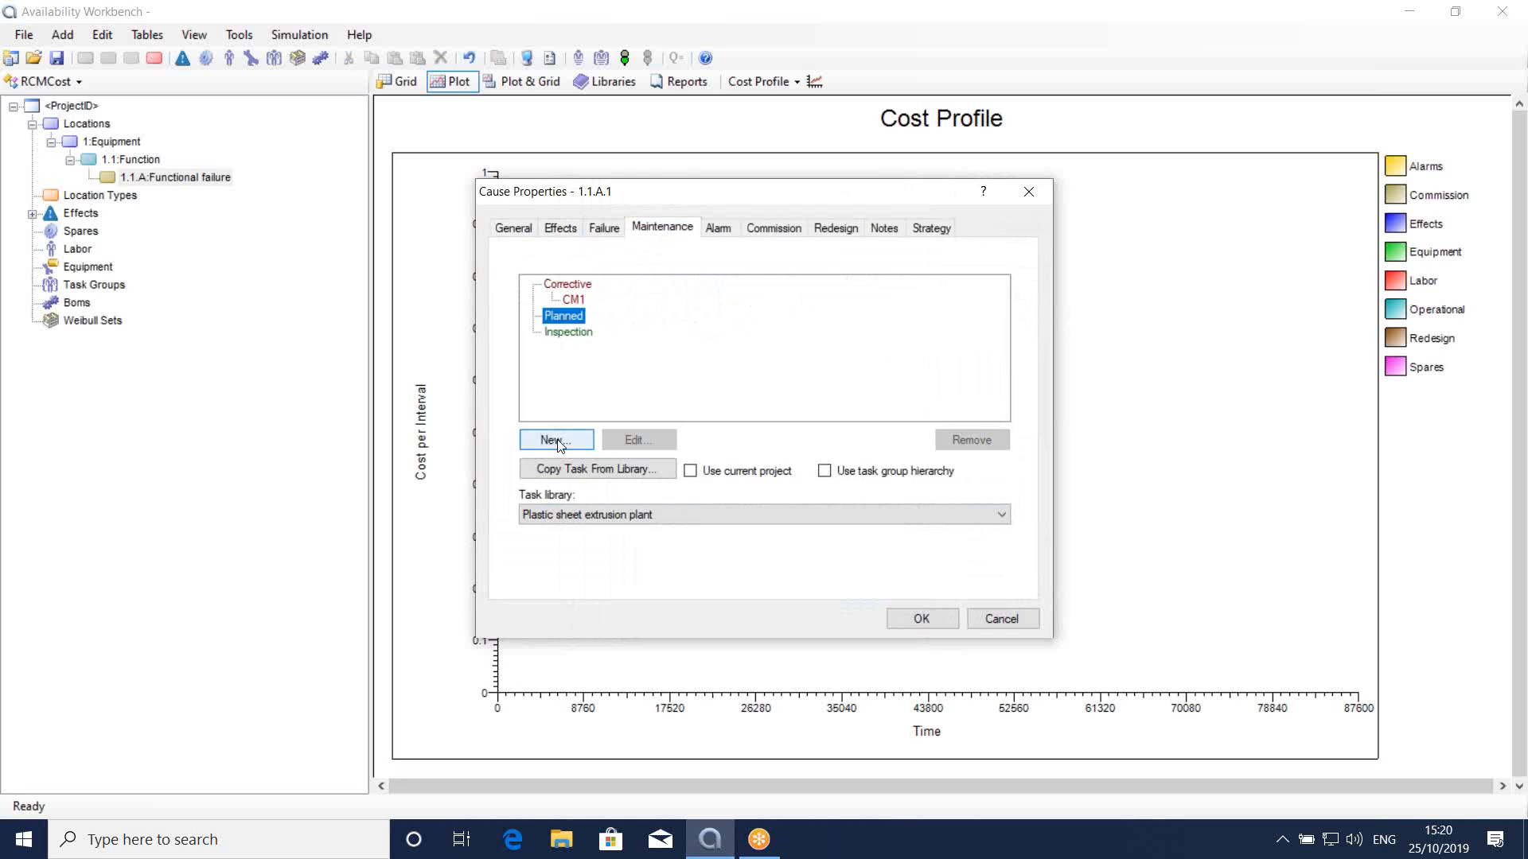
left_click(557, 441)
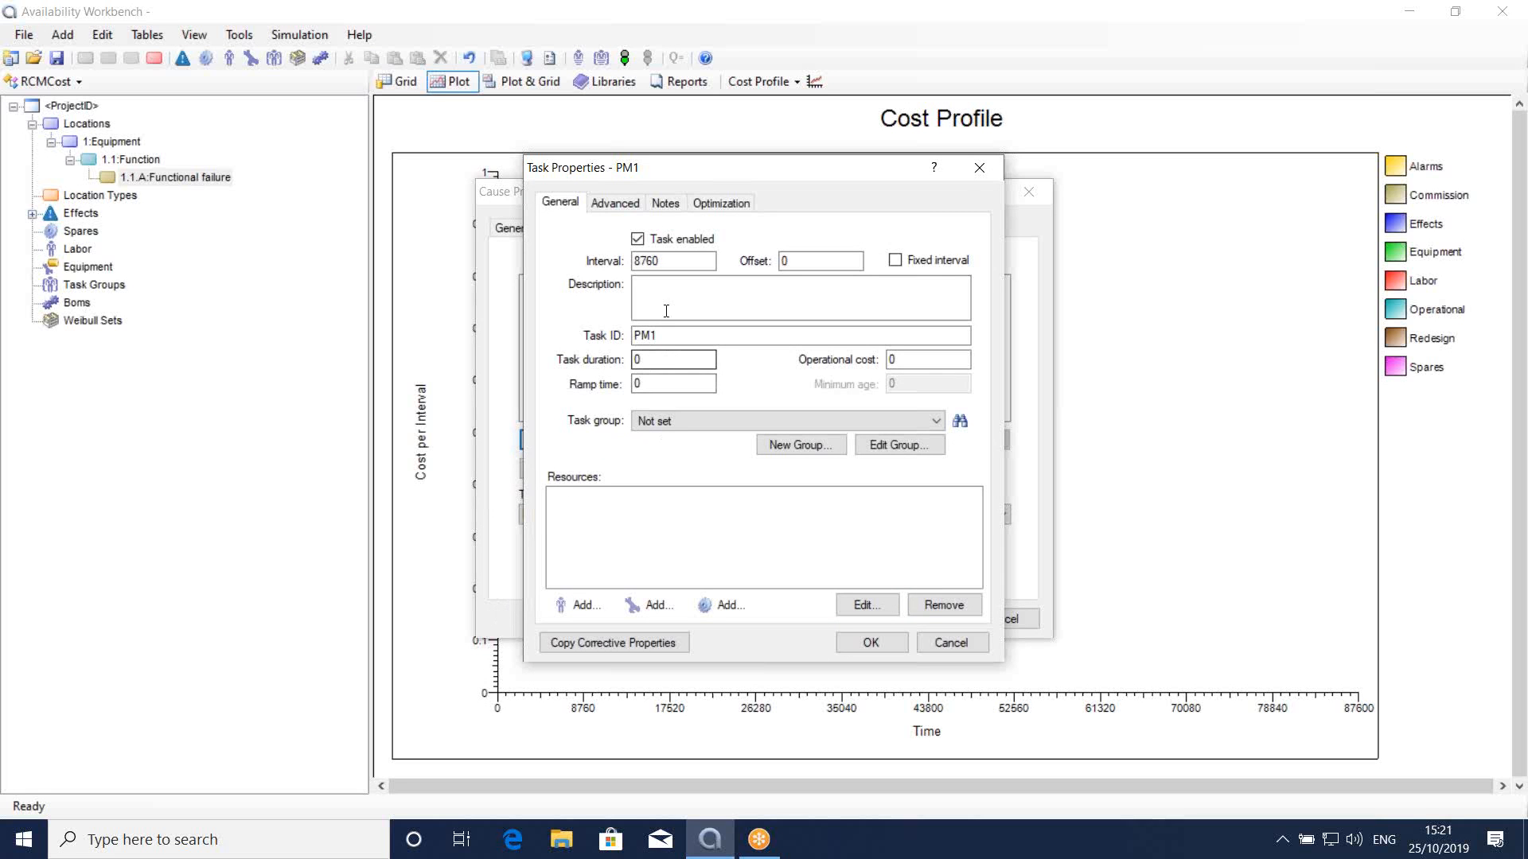
double_click(649, 261)
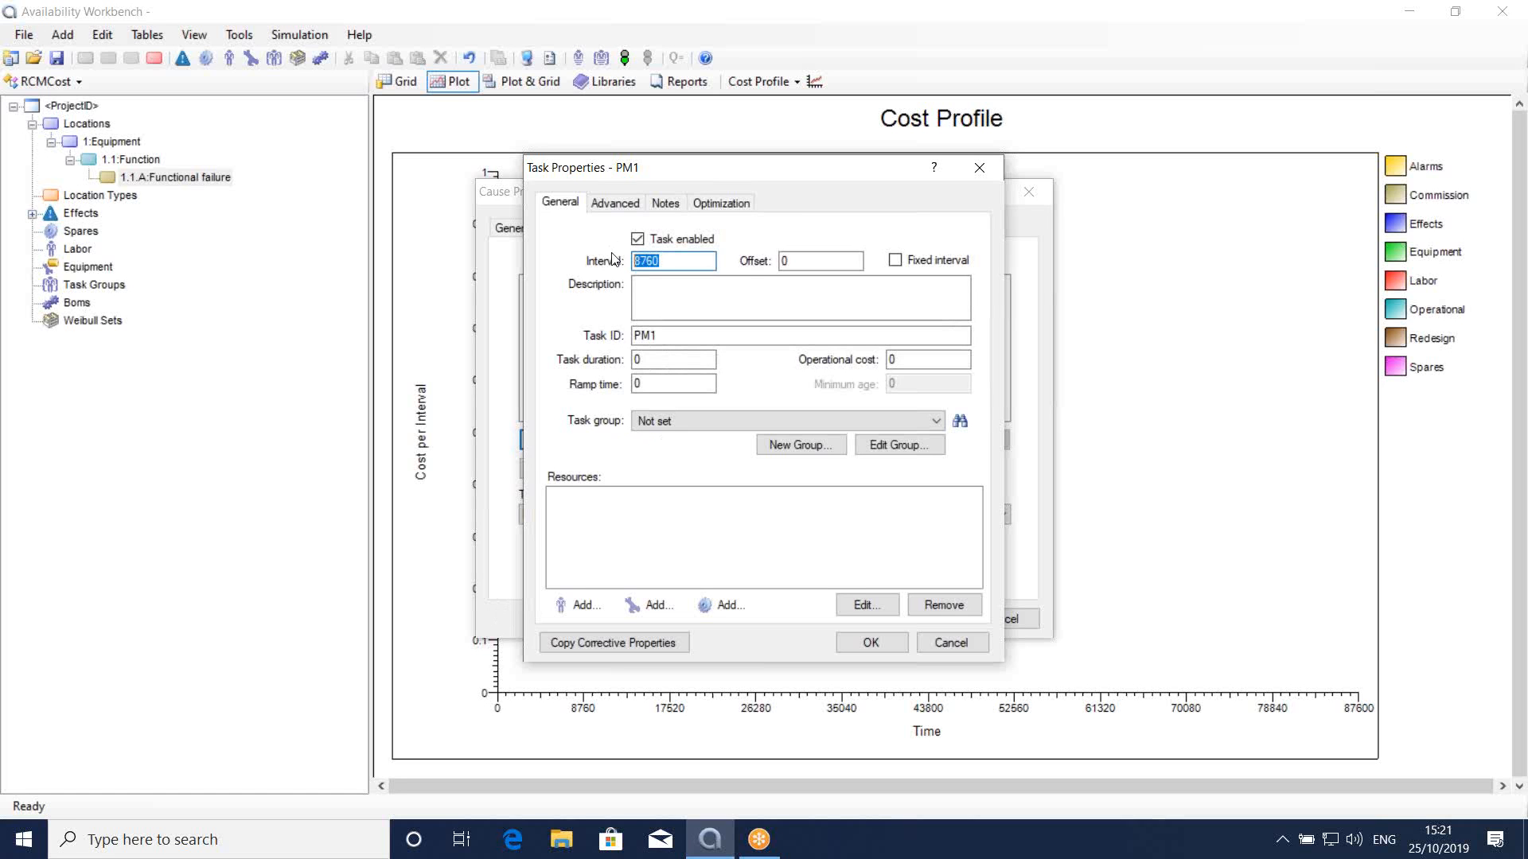
left_click(634, 358)
double_click(634, 359)
type("6")
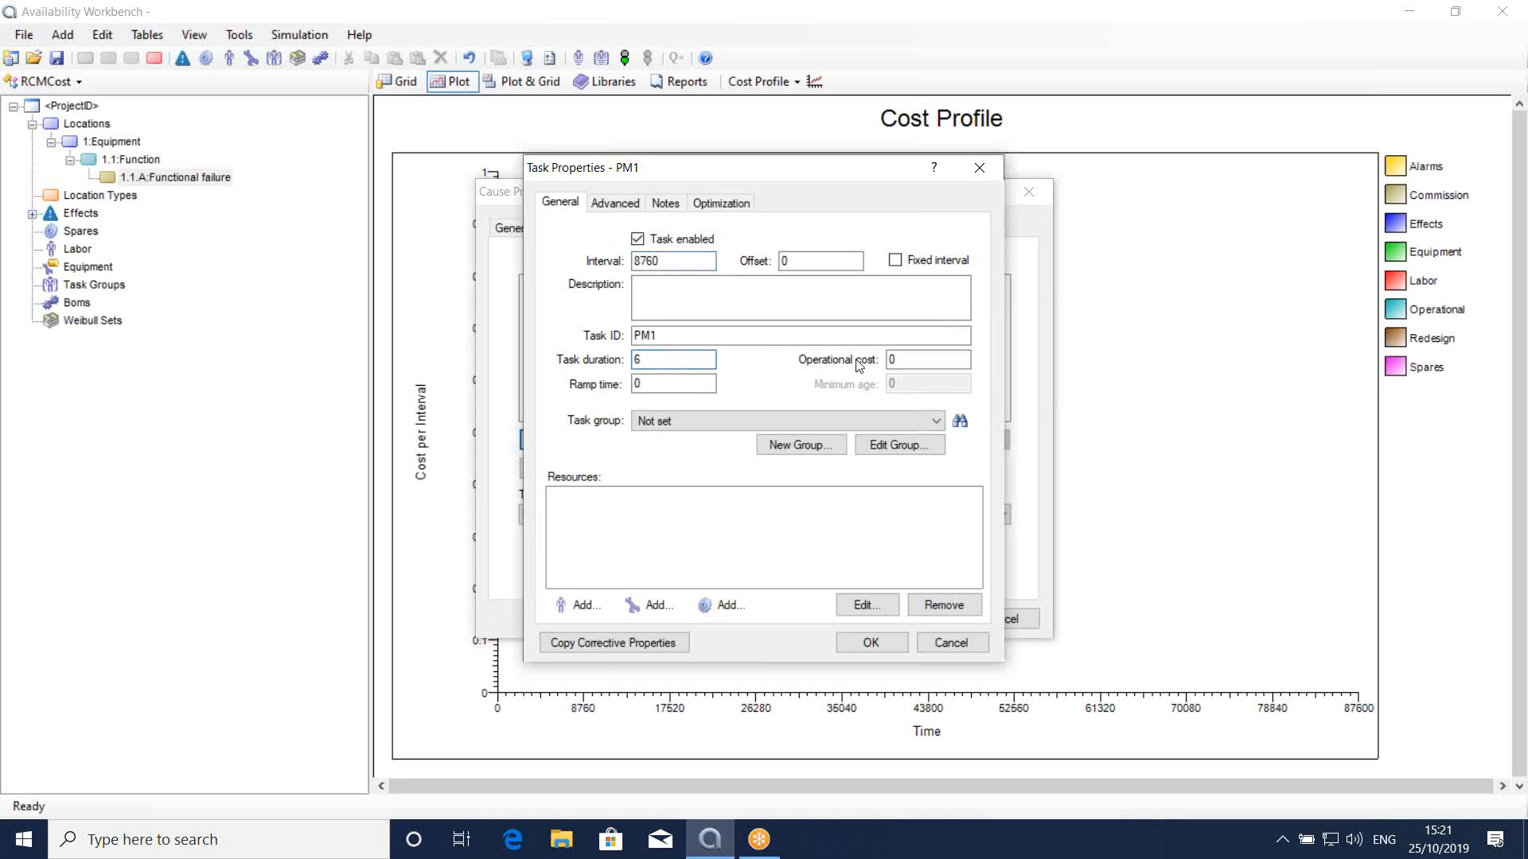
double_click(892, 359)
type("1000")
left_click_drag(926, 363, 873, 366)
left_click(873, 643)
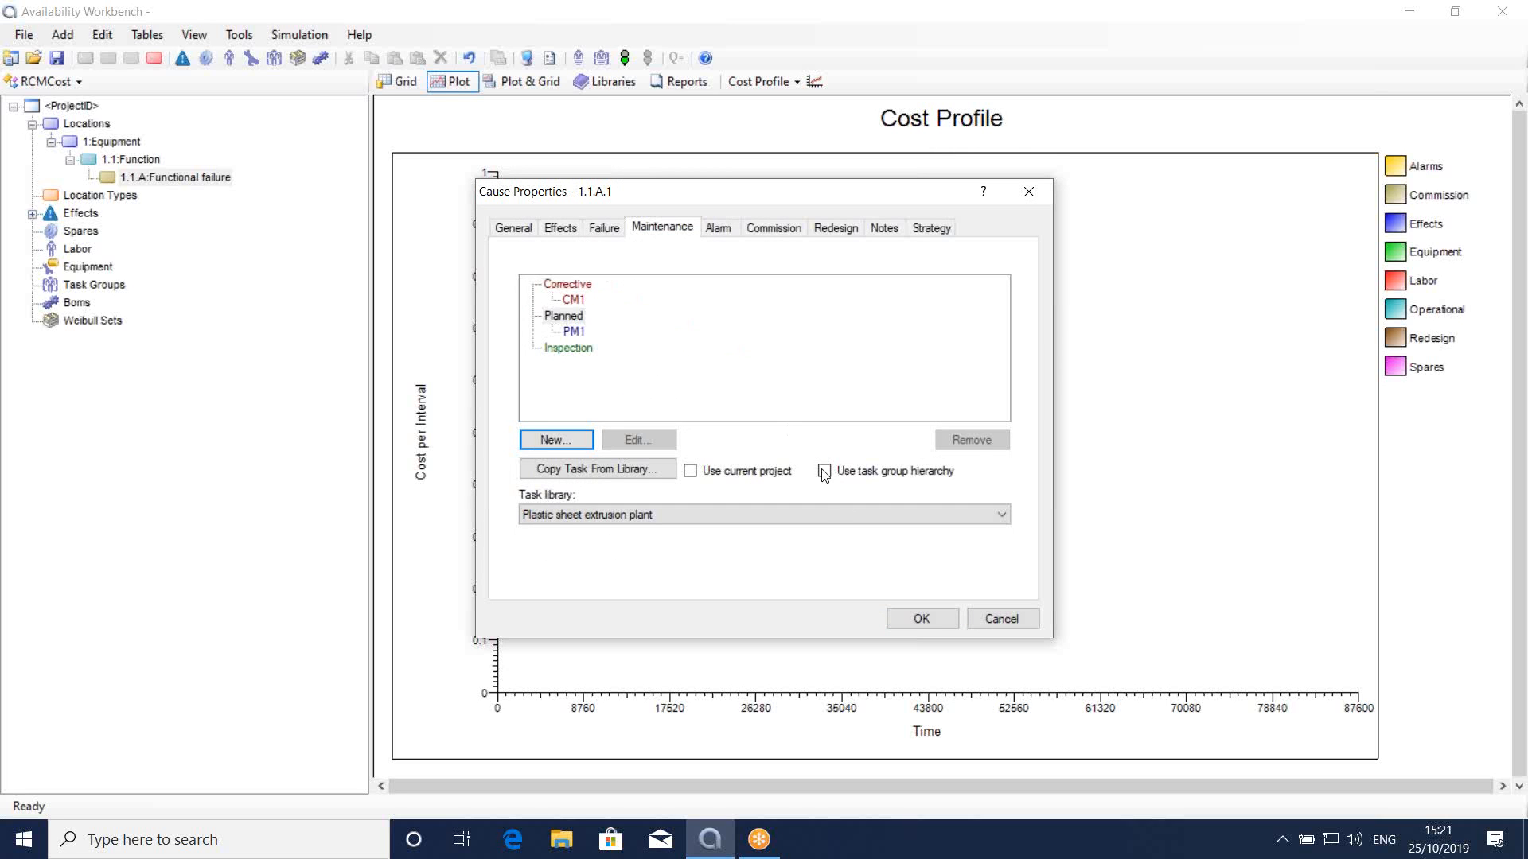
left_click(919, 619)
left_click(157, 197)
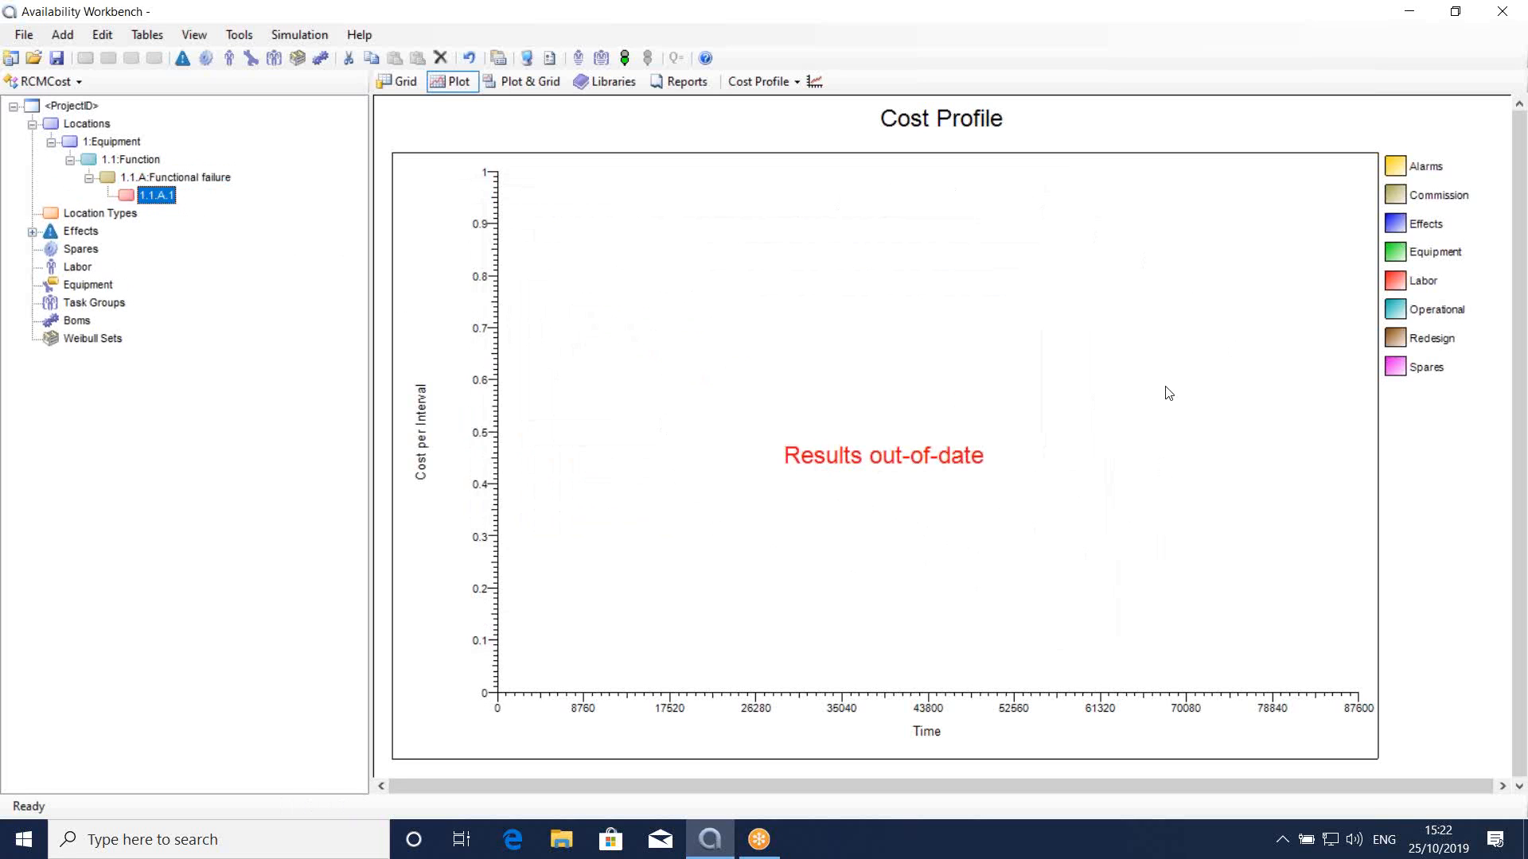
Step: Simulate the cause's maintenance strategy and review the predicted cost, failure down time, number of lifetime PMs and cost benefit ratio
double_click(152, 200)
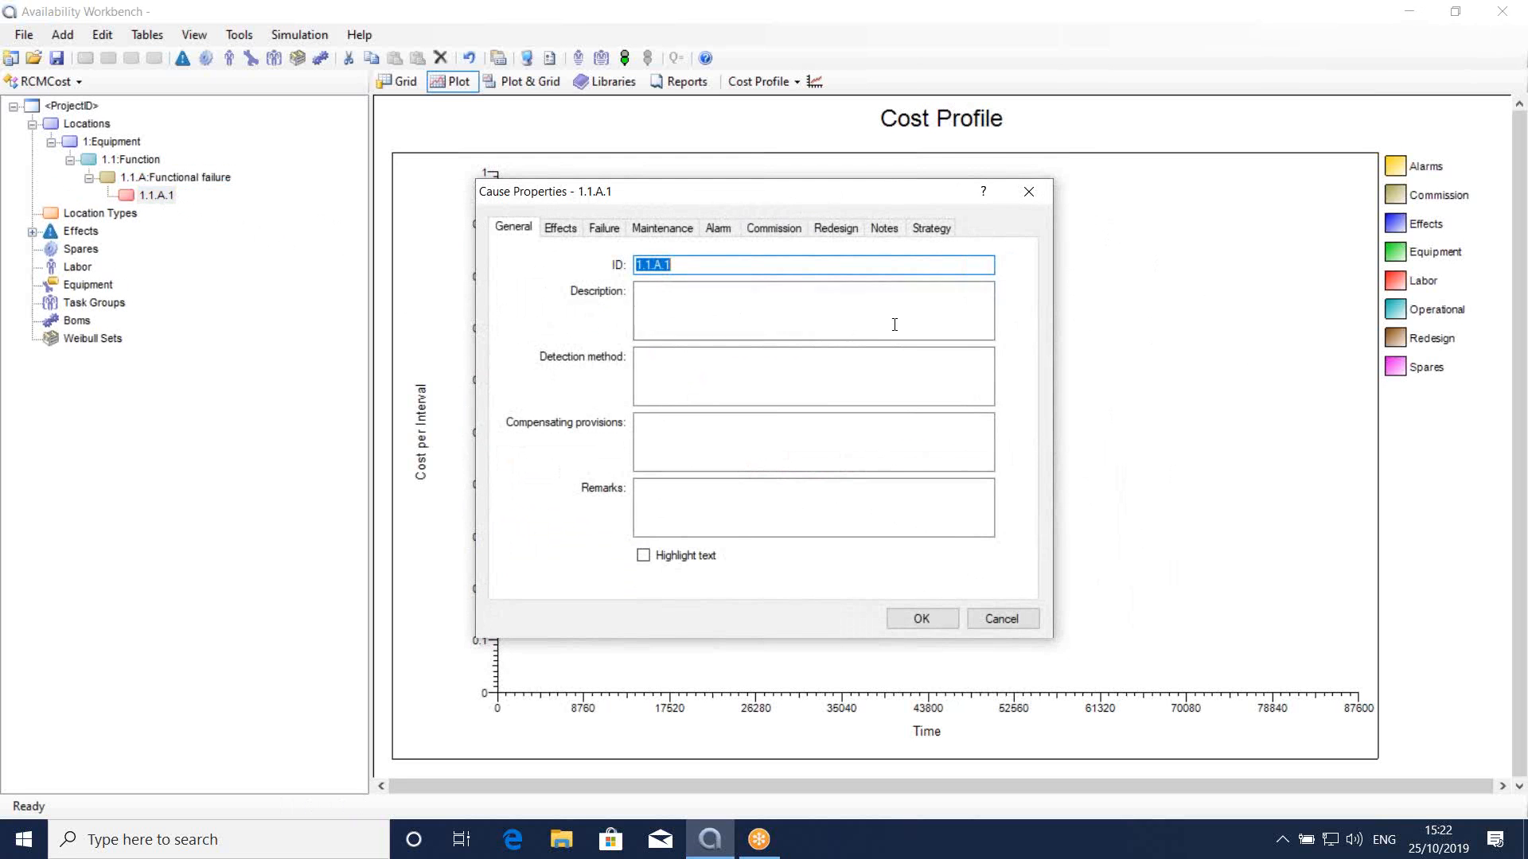
left_click(929, 230)
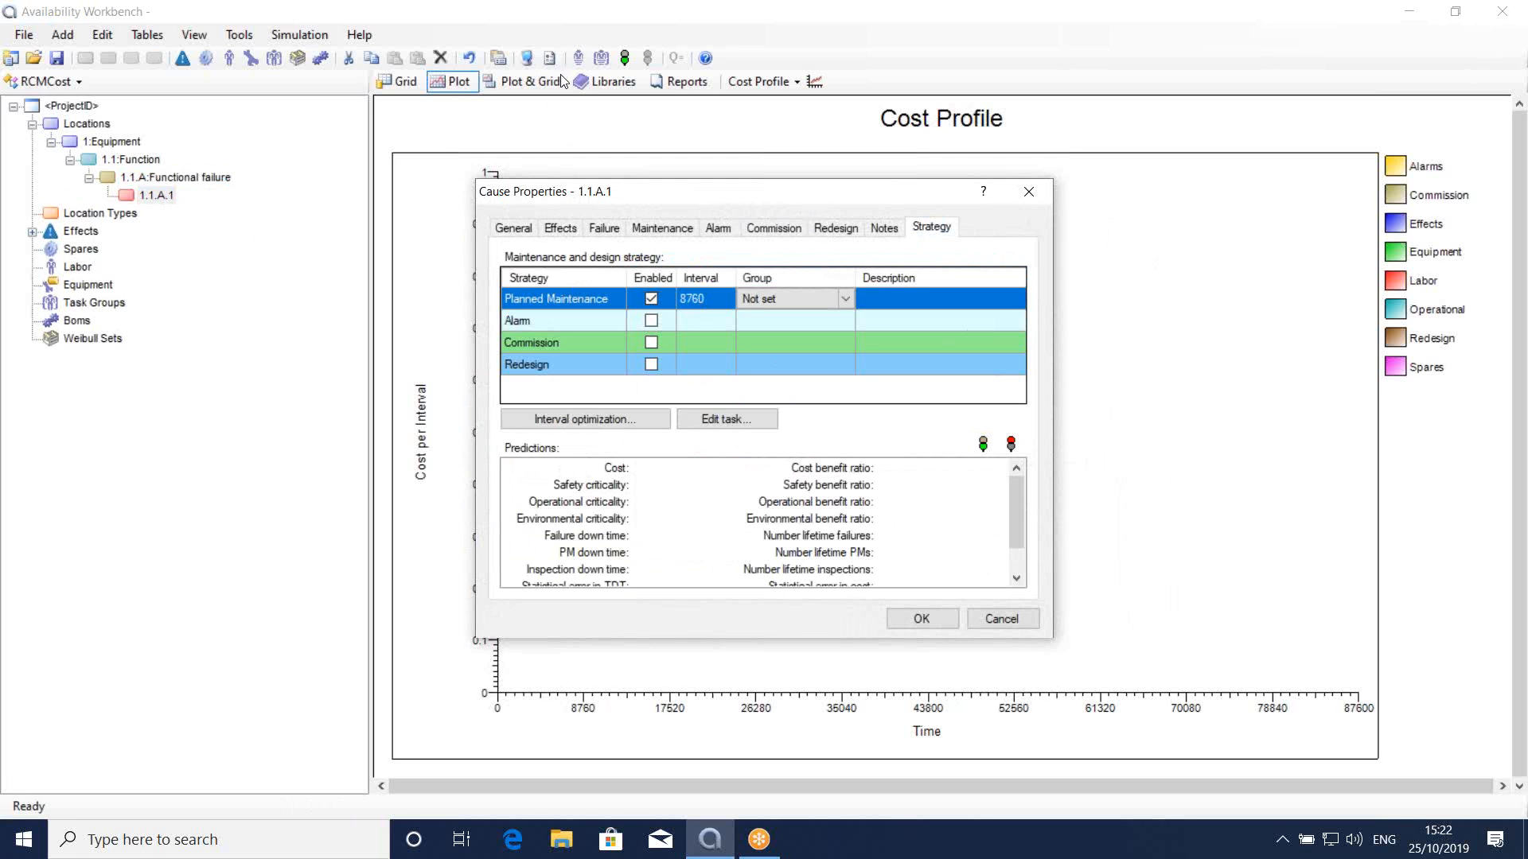
left_click(983, 446)
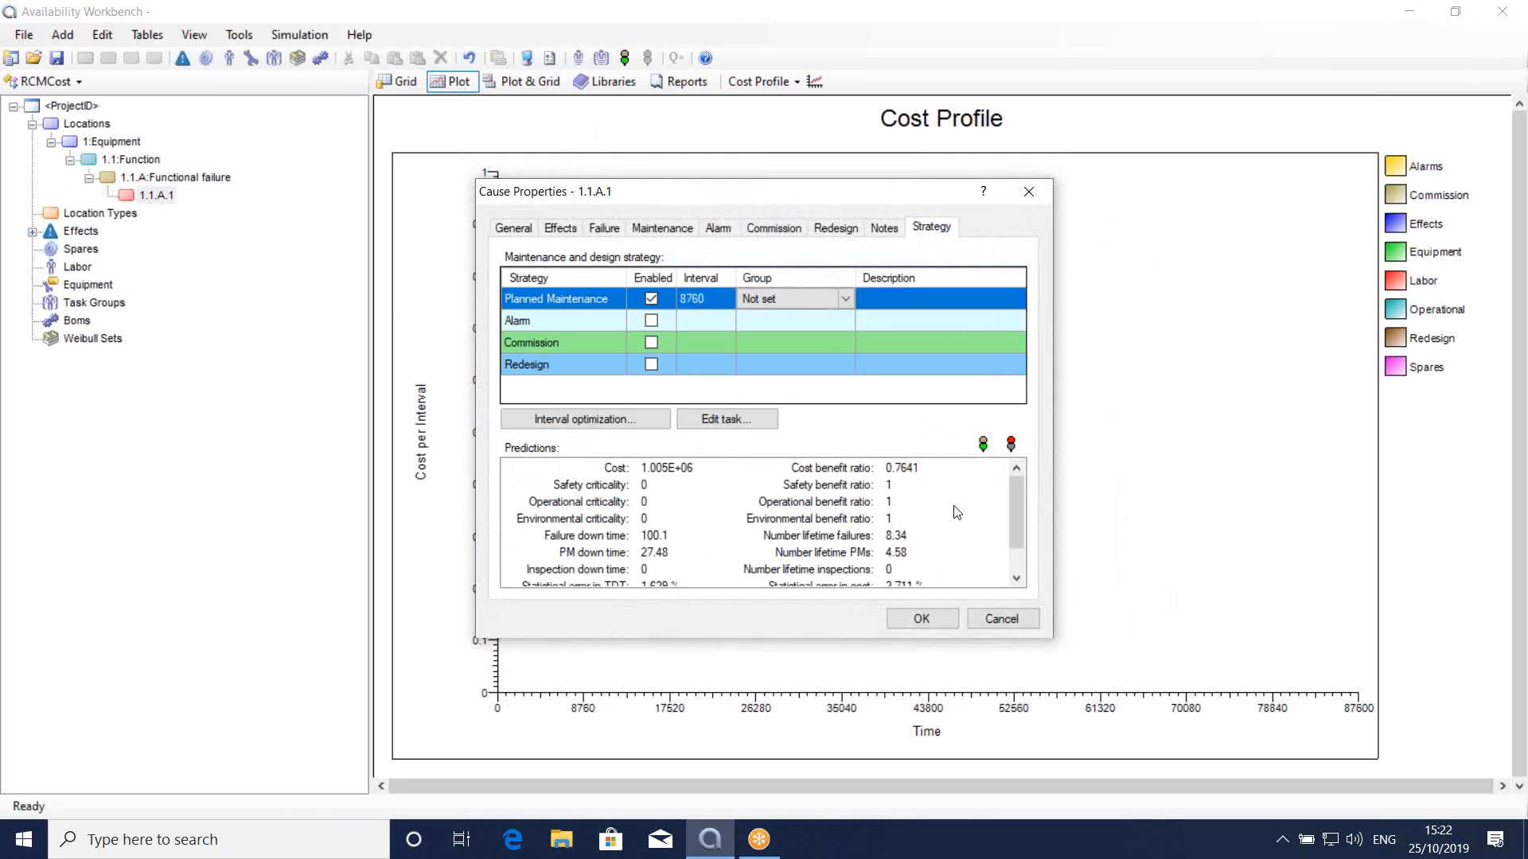
left_click(668, 476)
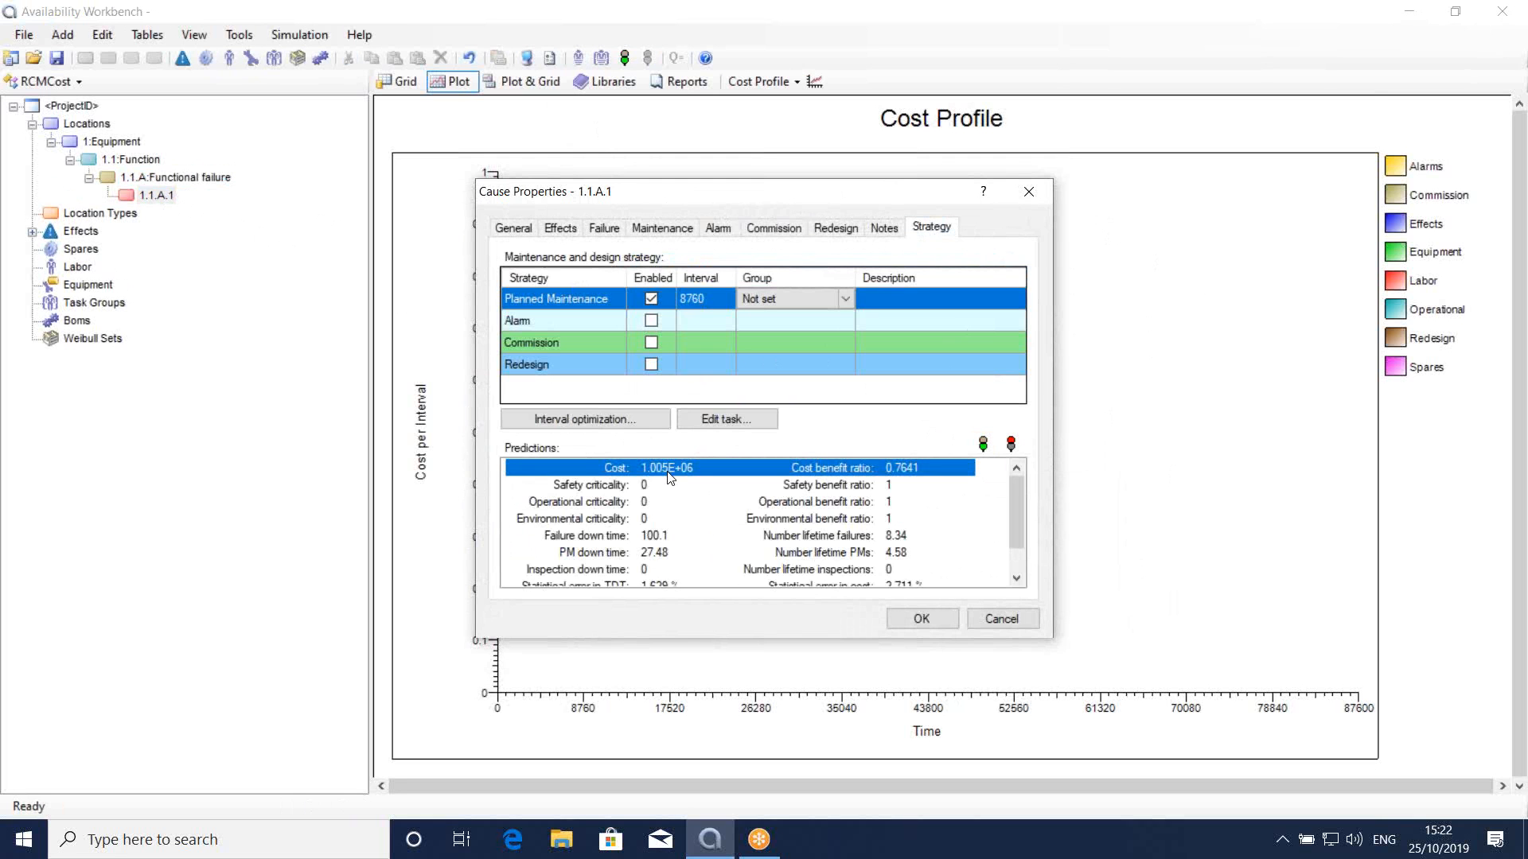
left_click(653, 539)
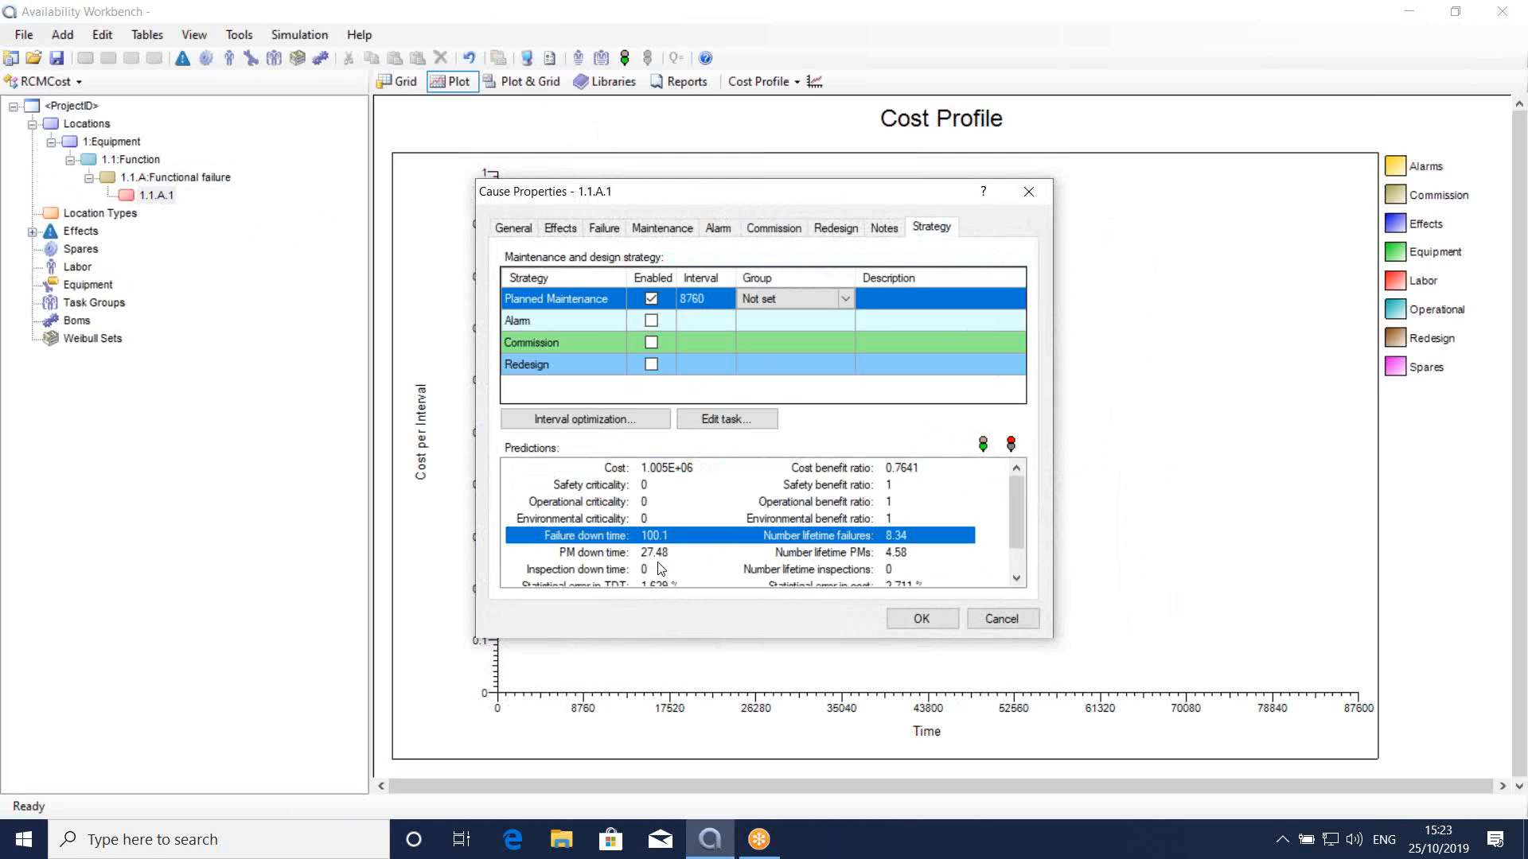
left_click(833, 554)
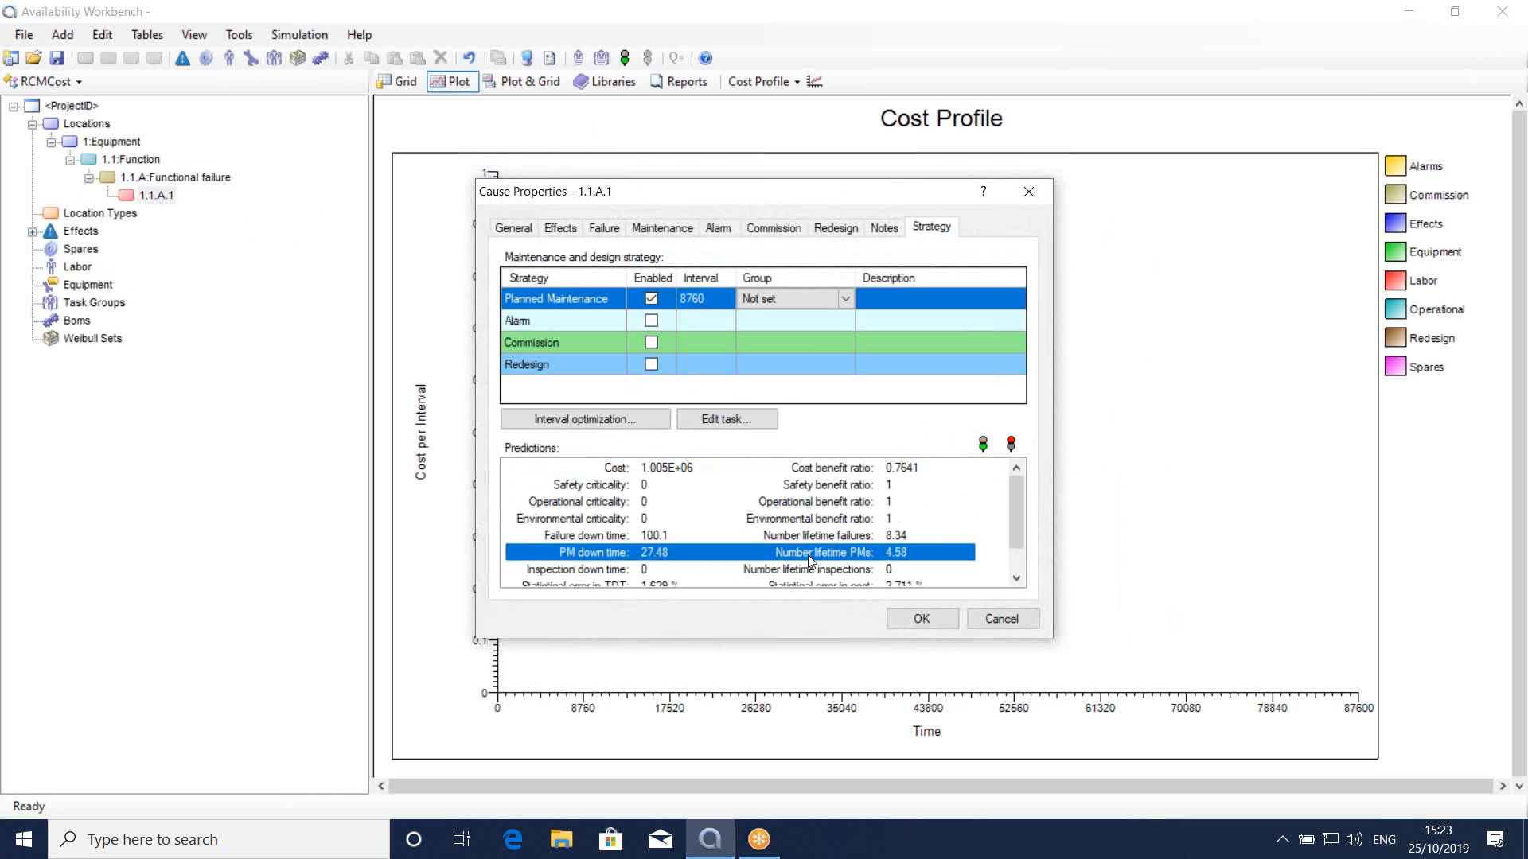
left_click(889, 469)
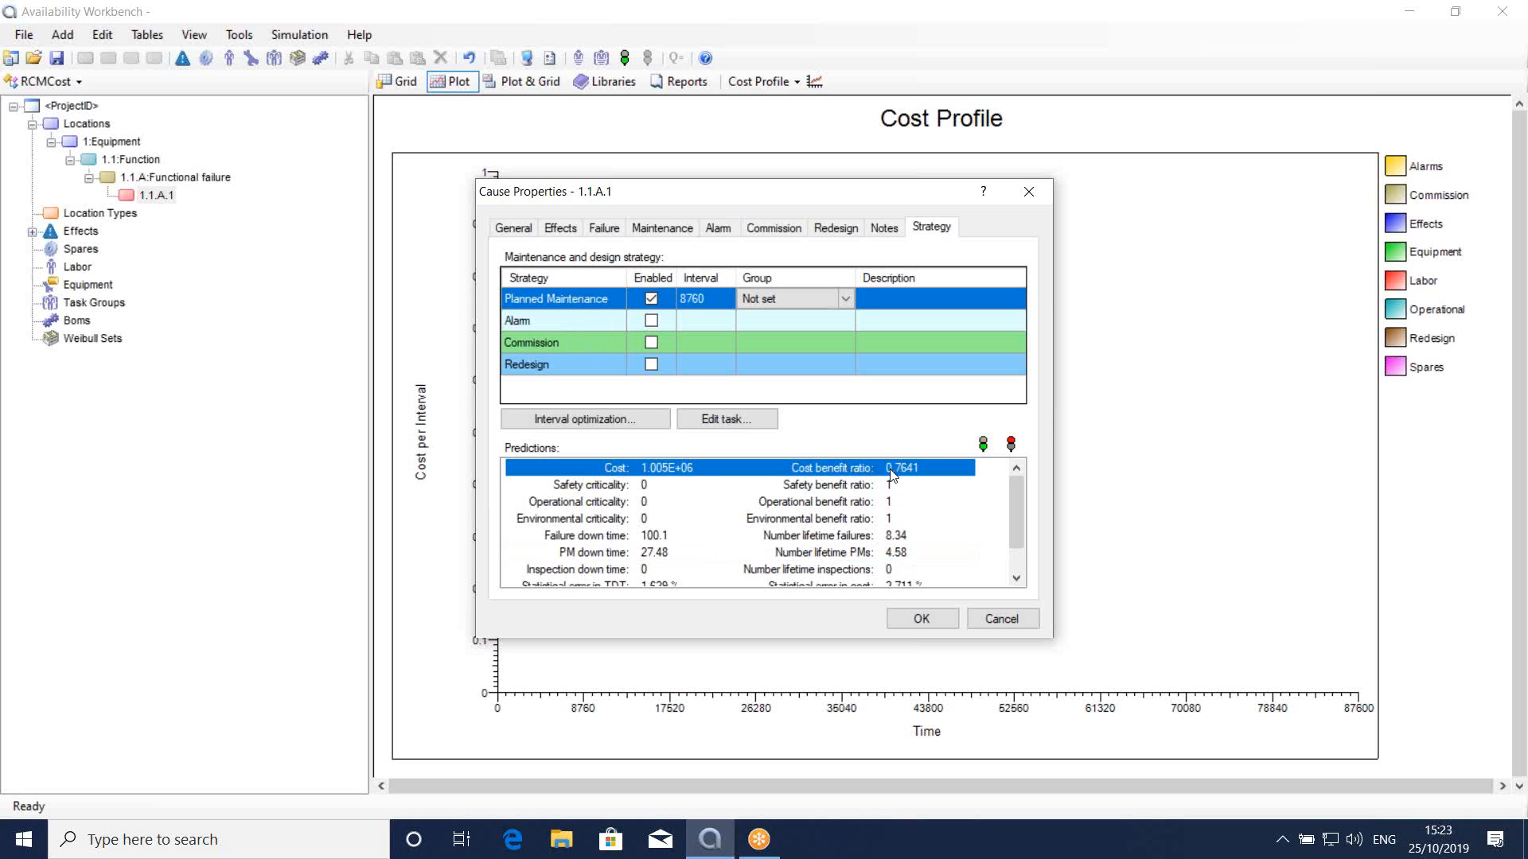
Step: Set the interval optimization range of planned task PM1 to 50 intervals, with an initial interval of 168 and an increment of 168
left_click(616, 427)
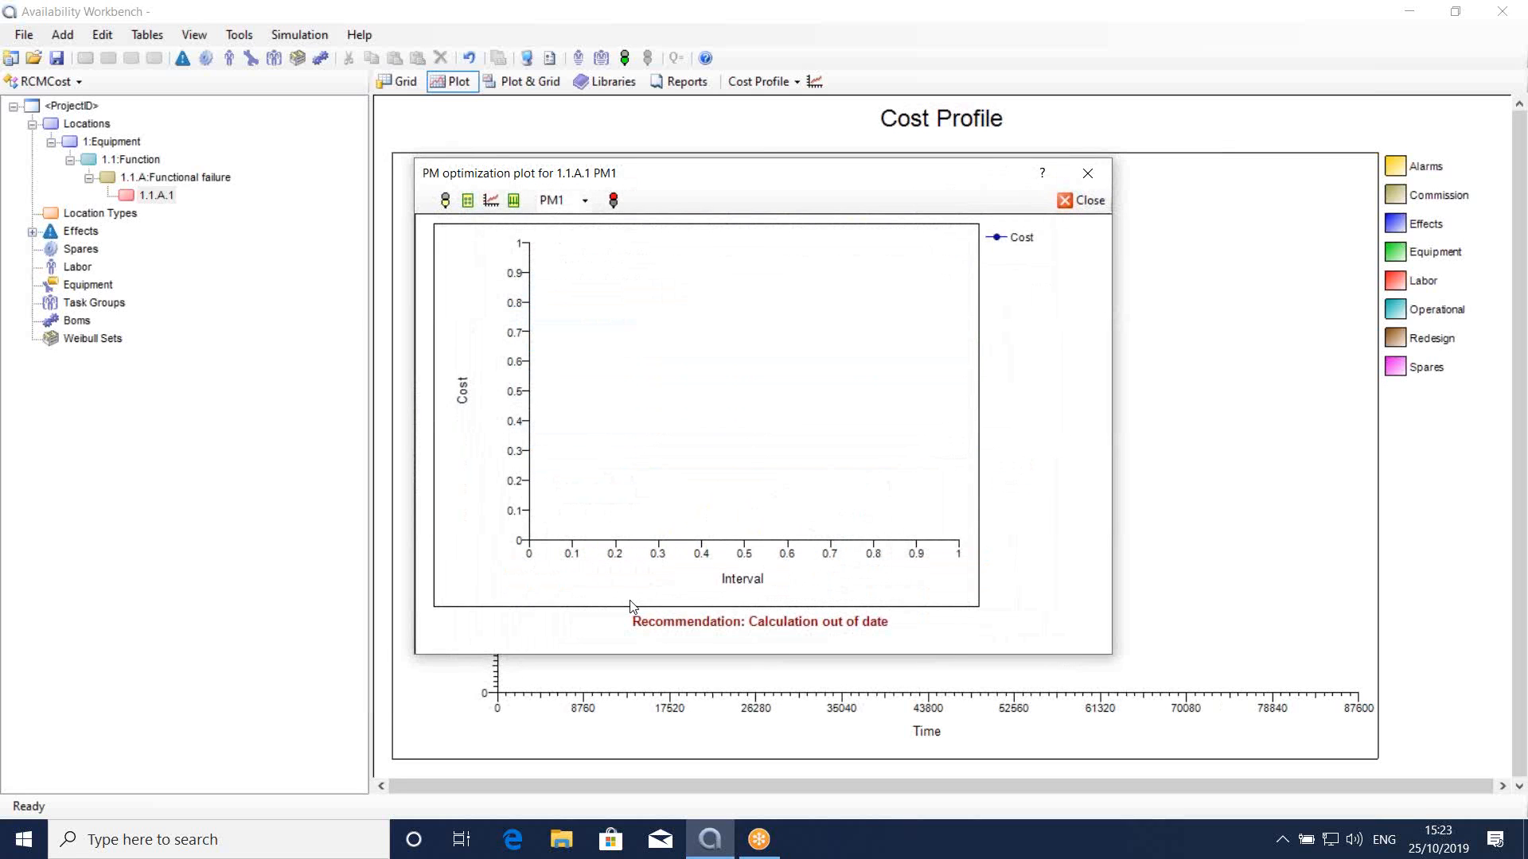
left_click(468, 198)
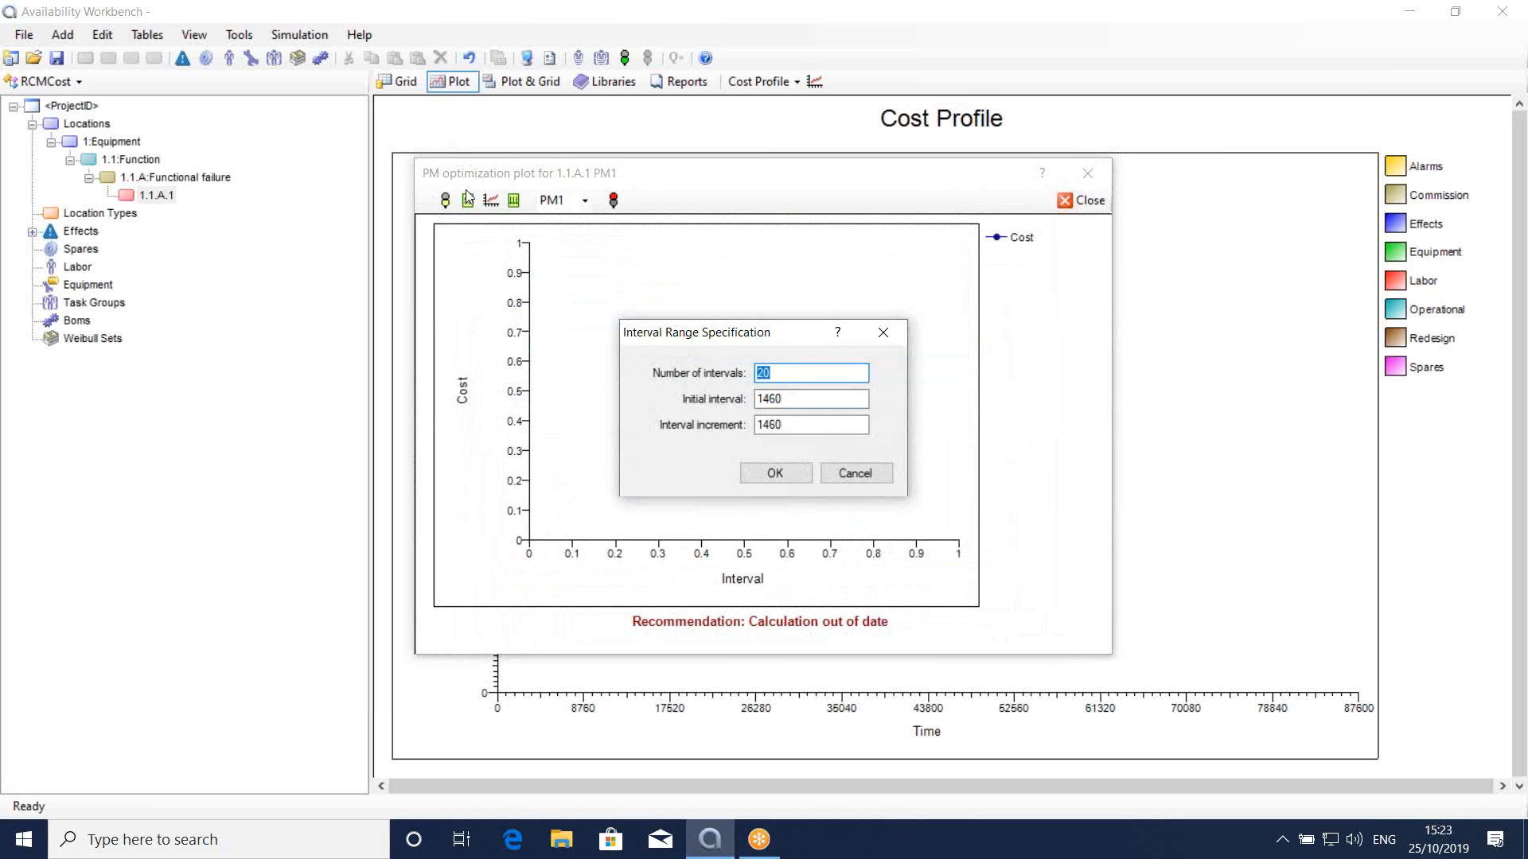
type("50")
left_click_drag(796, 399, 751, 395)
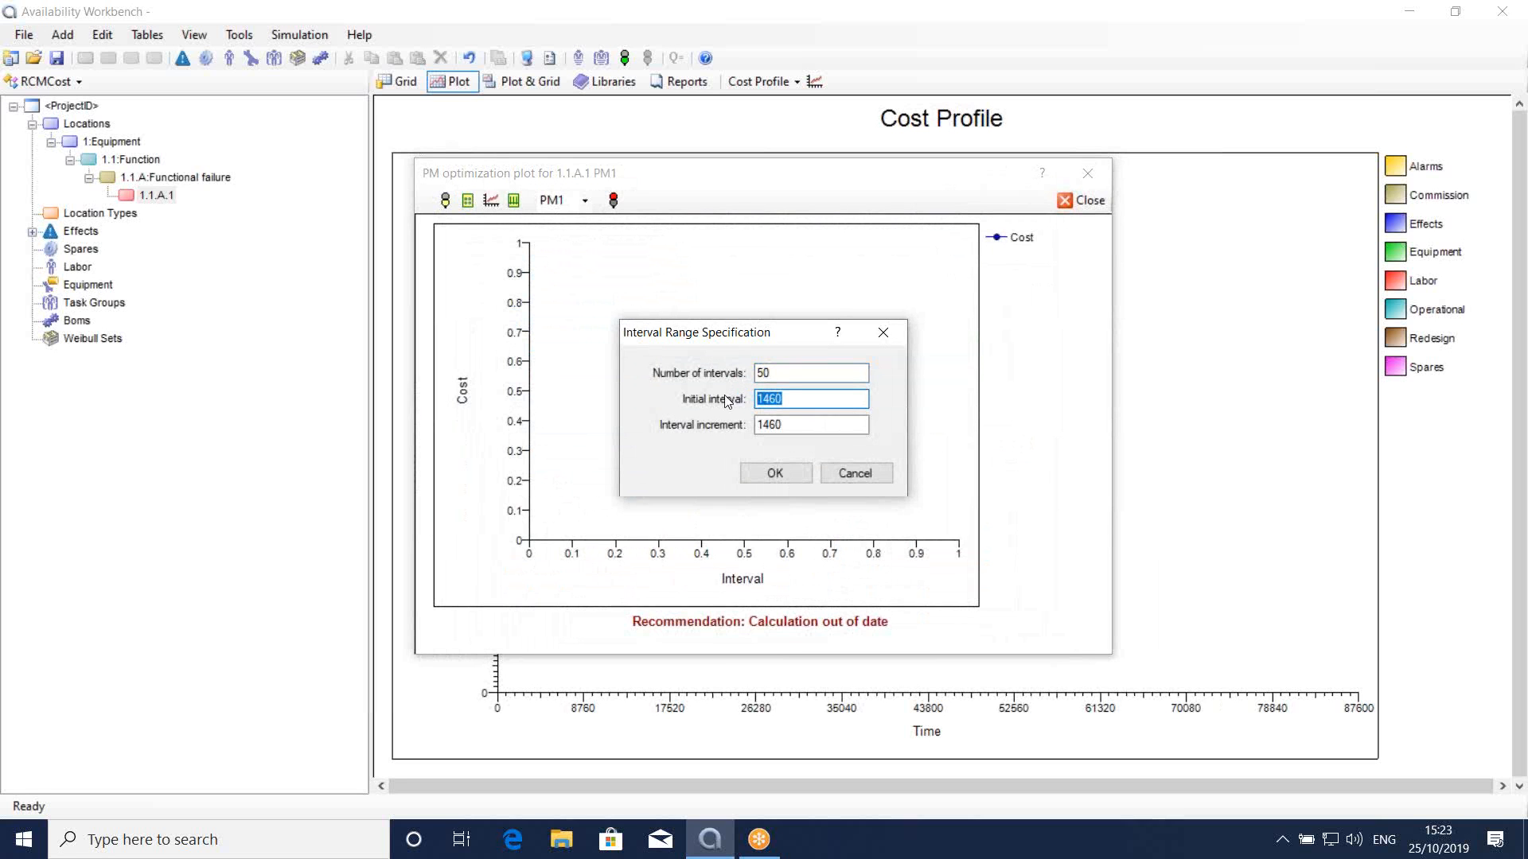
type("168")
left_click_drag(802, 424, 704, 418)
type("168")
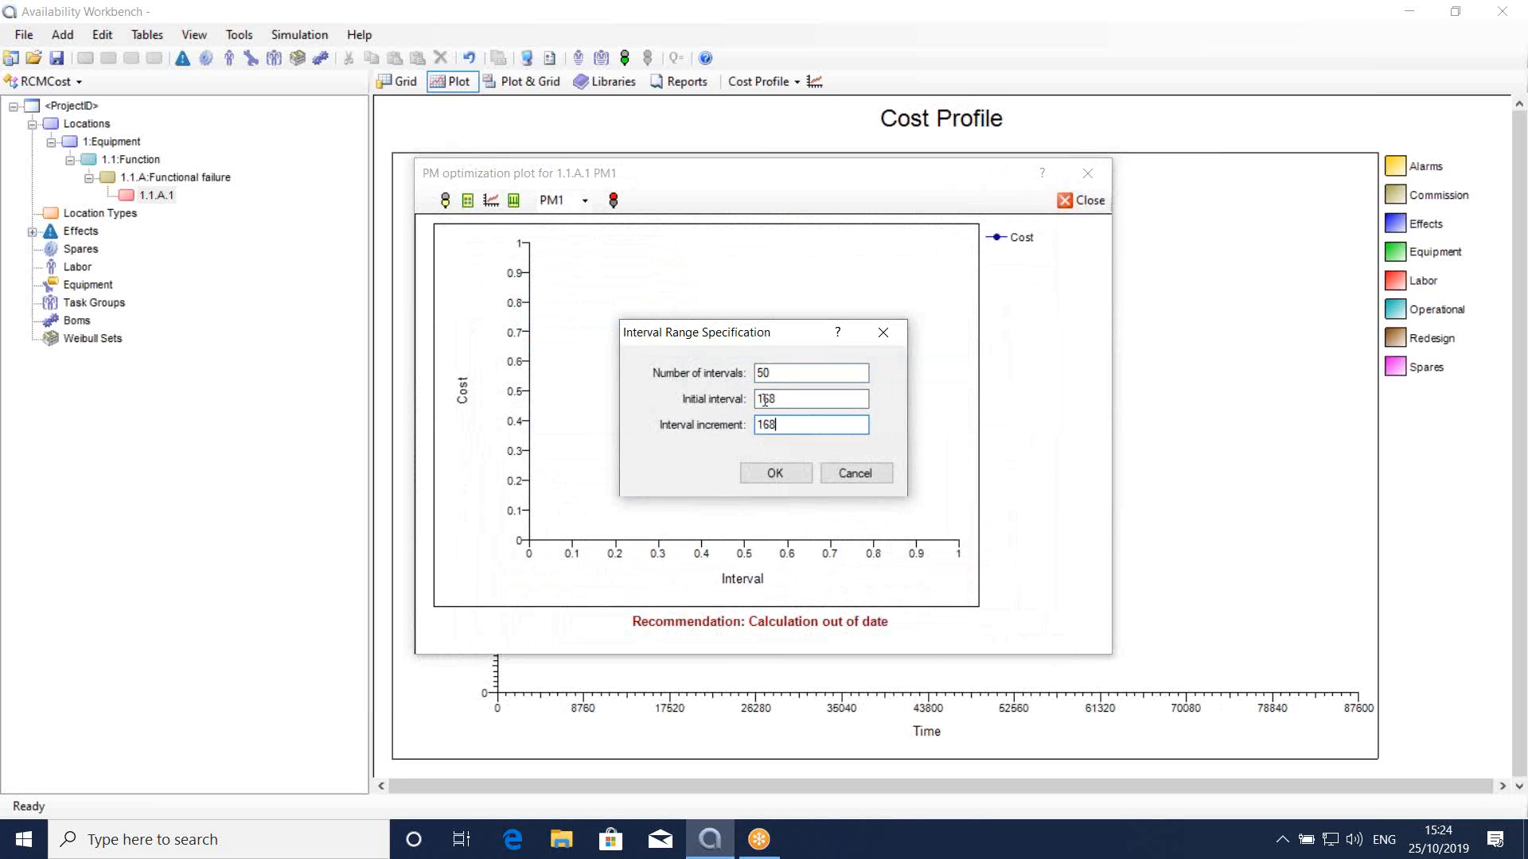
key("shift+Tab")
key("shift+Tab")
left_click(758, 475)
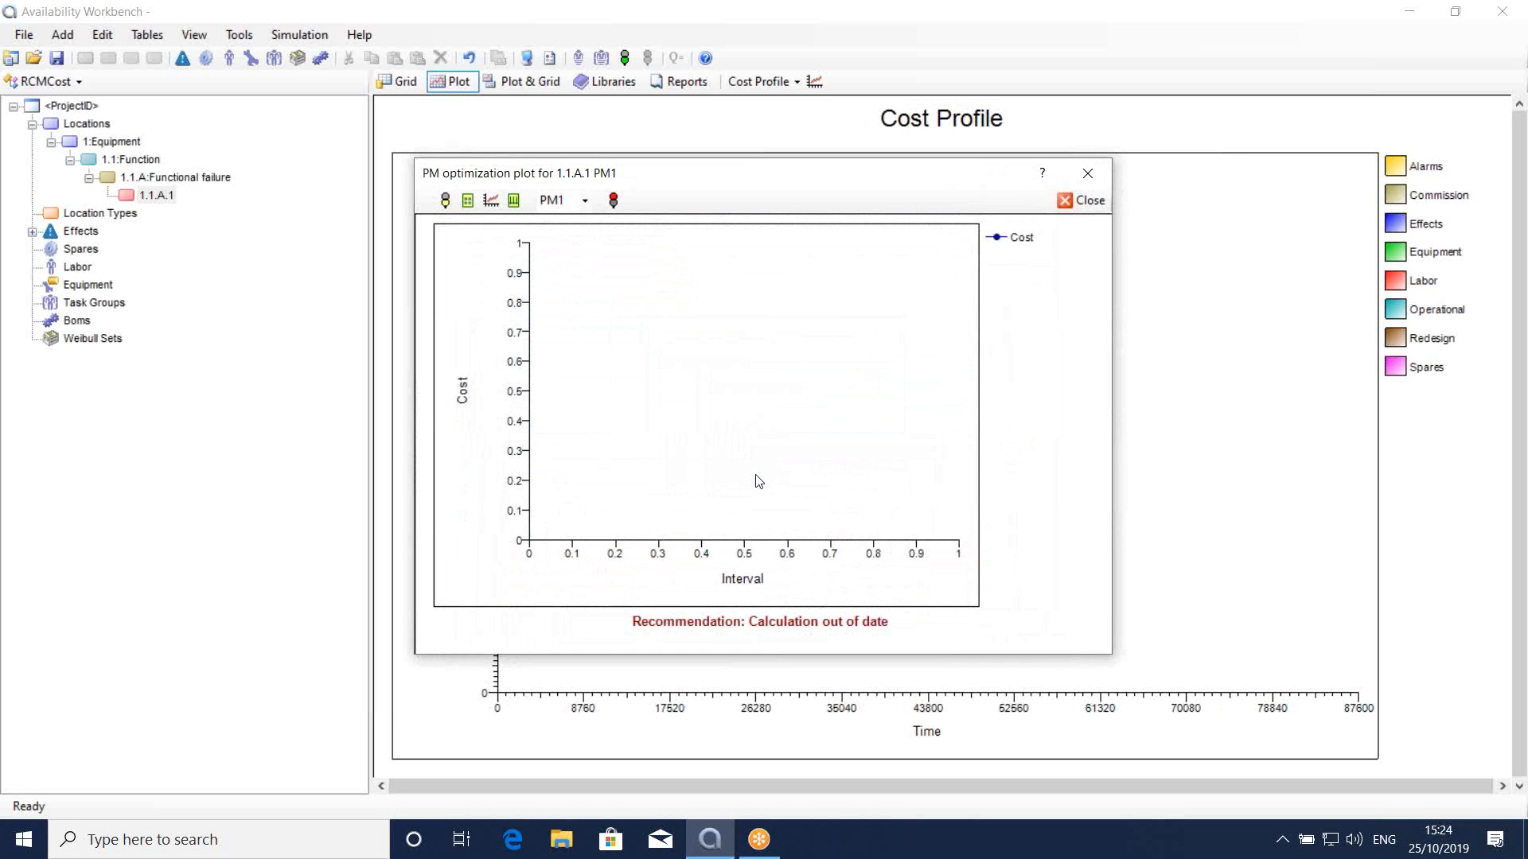
Step: Calculate PM1's cost-versus-interval plot, apply the recommended interval of 1176, and rerun the strategy predictions
left_click(449, 204)
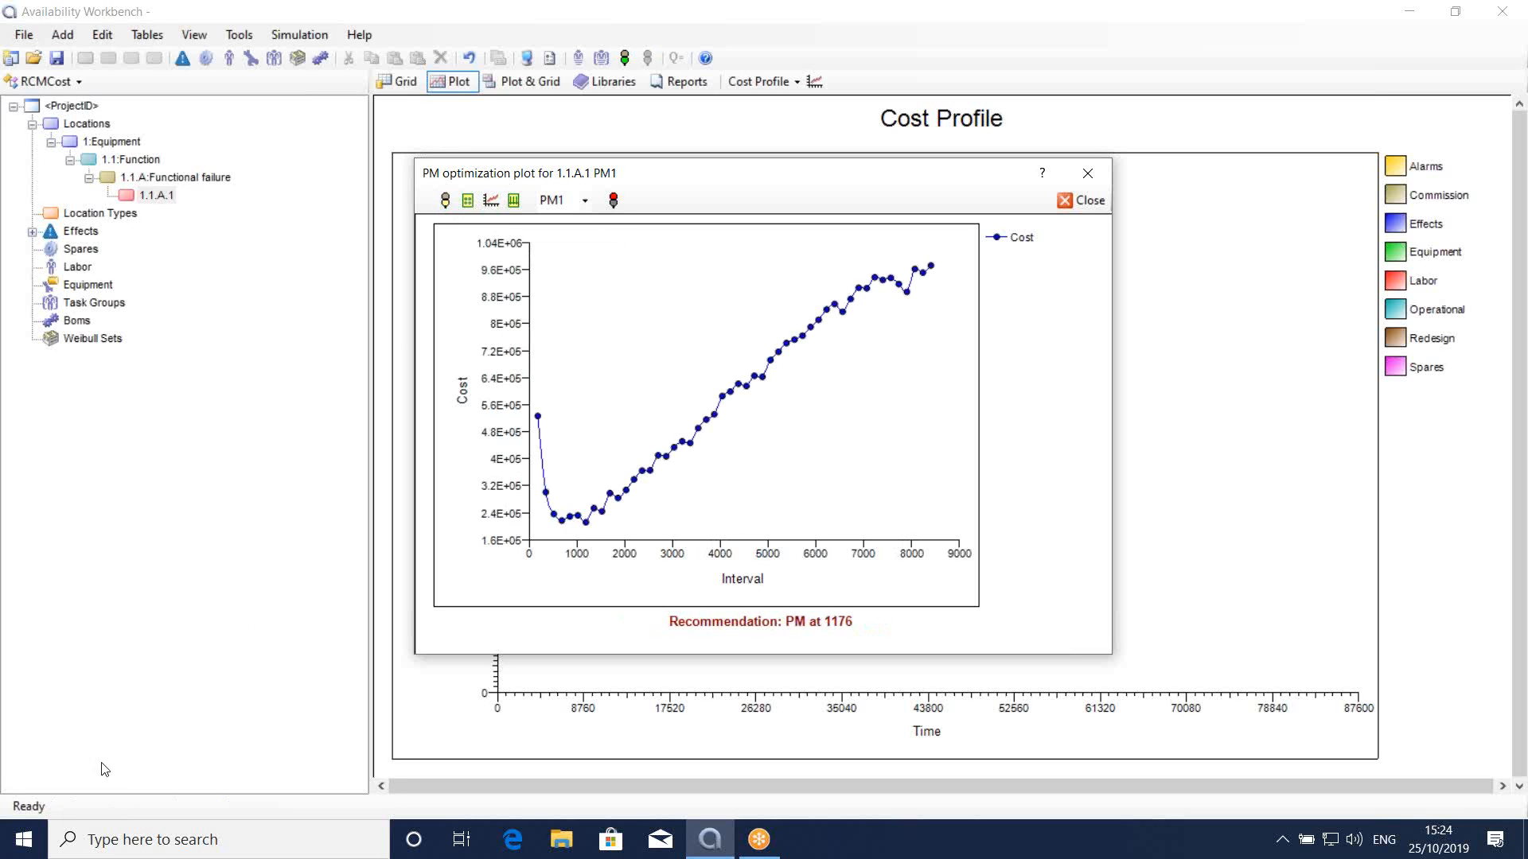
left_click(514, 201)
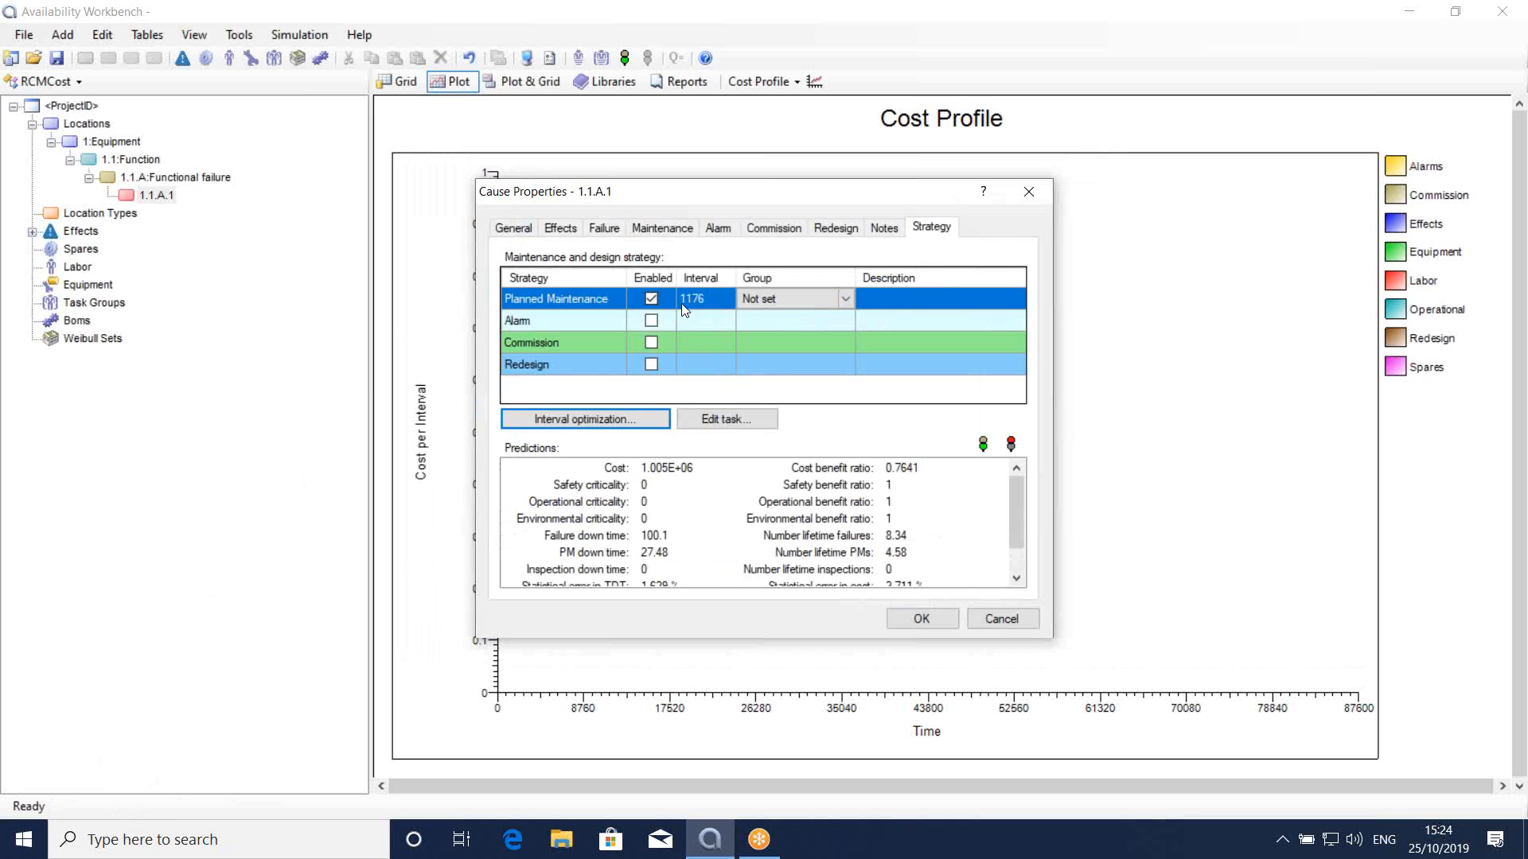
left_click(984, 442)
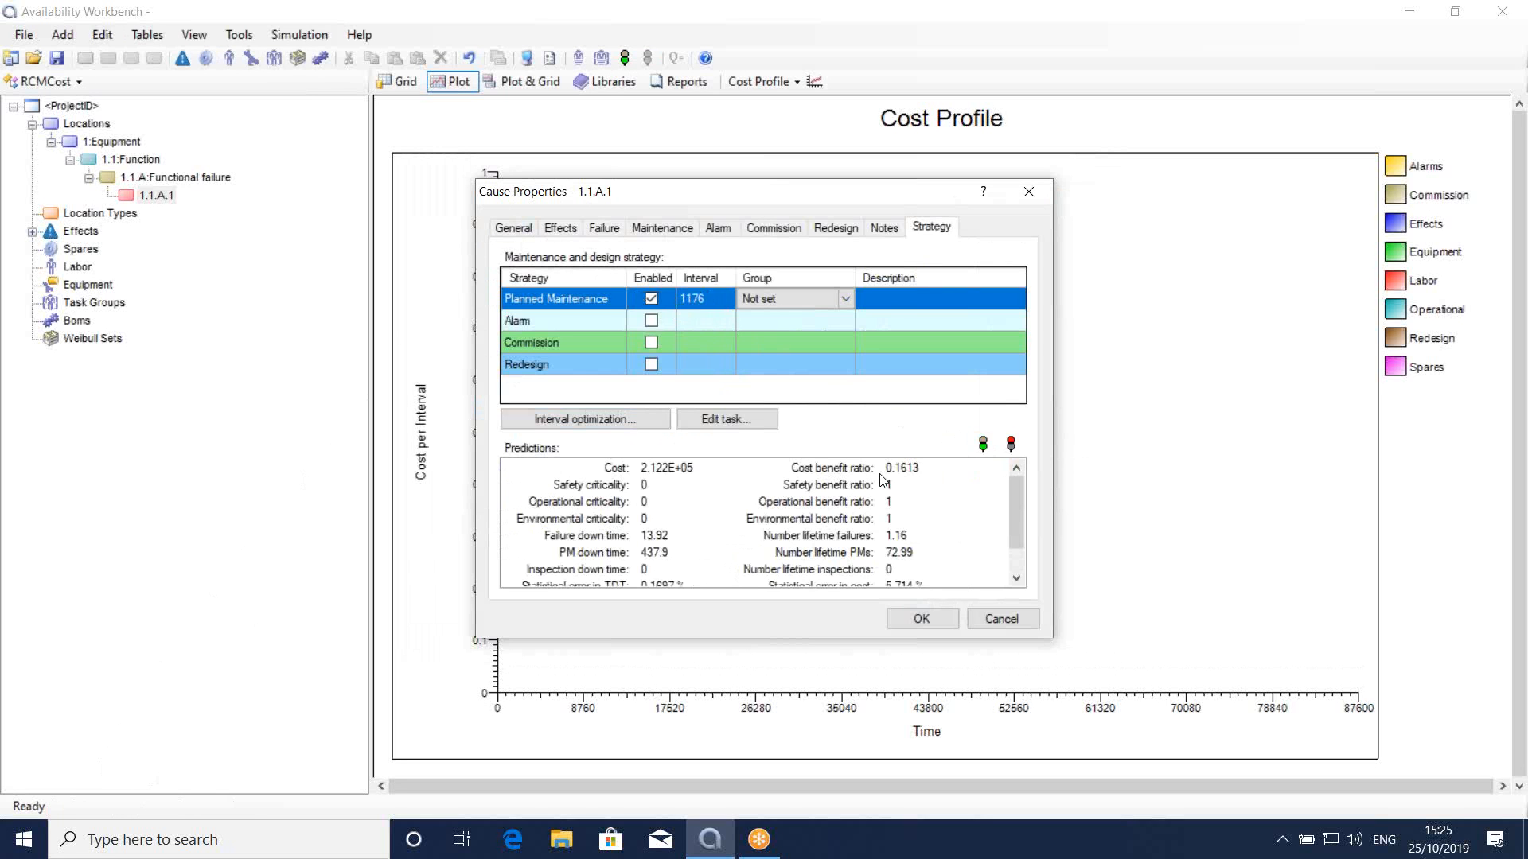
Step: Add an inspection task to the cause with a task duration of 0.5 and an operational cost of 500
left_click(663, 228)
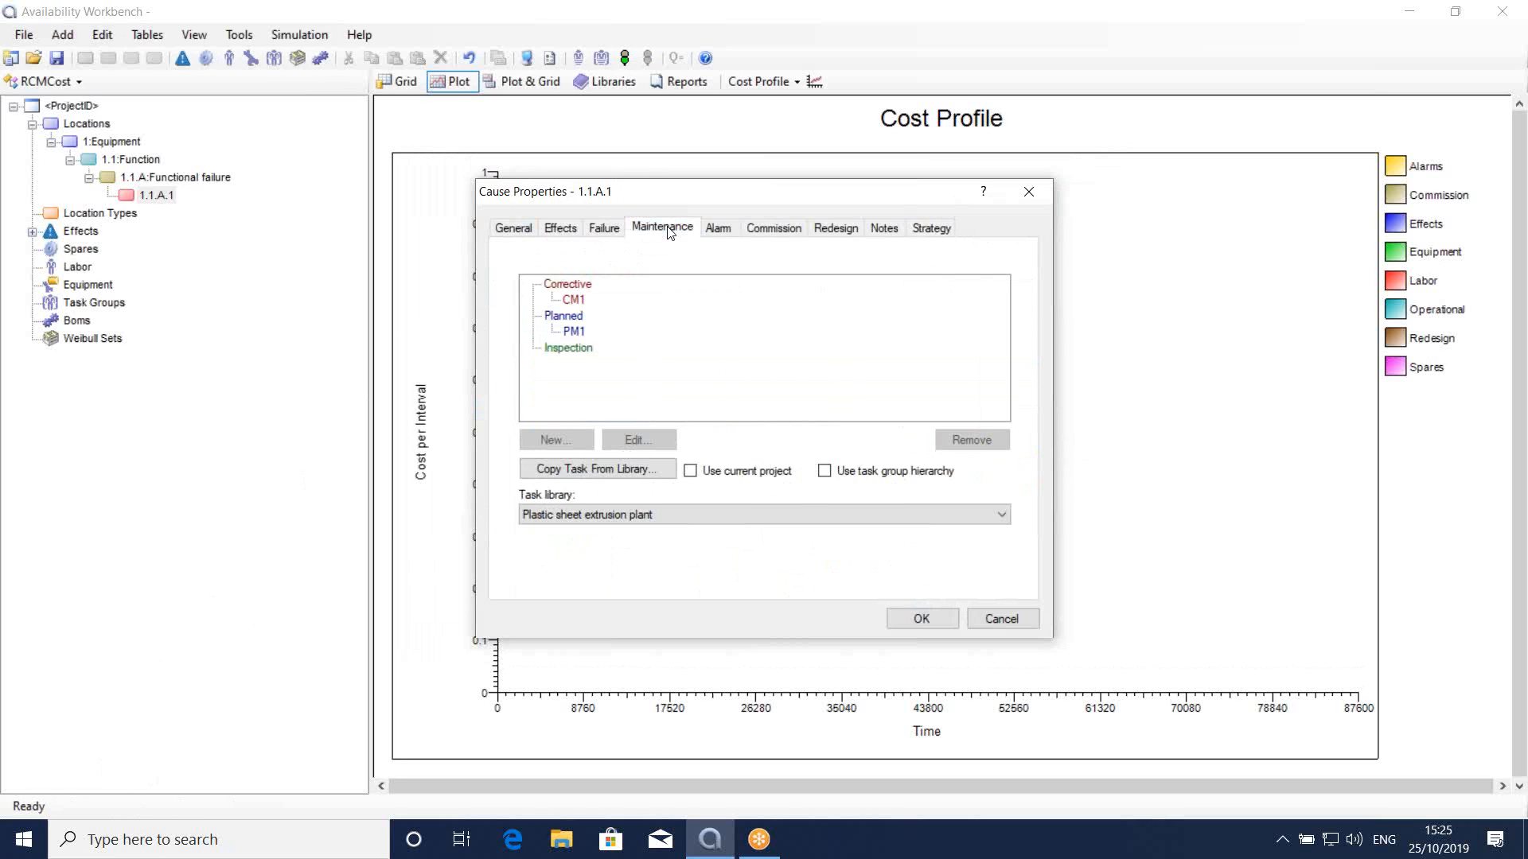
left_click(578, 351)
left_click(556, 440)
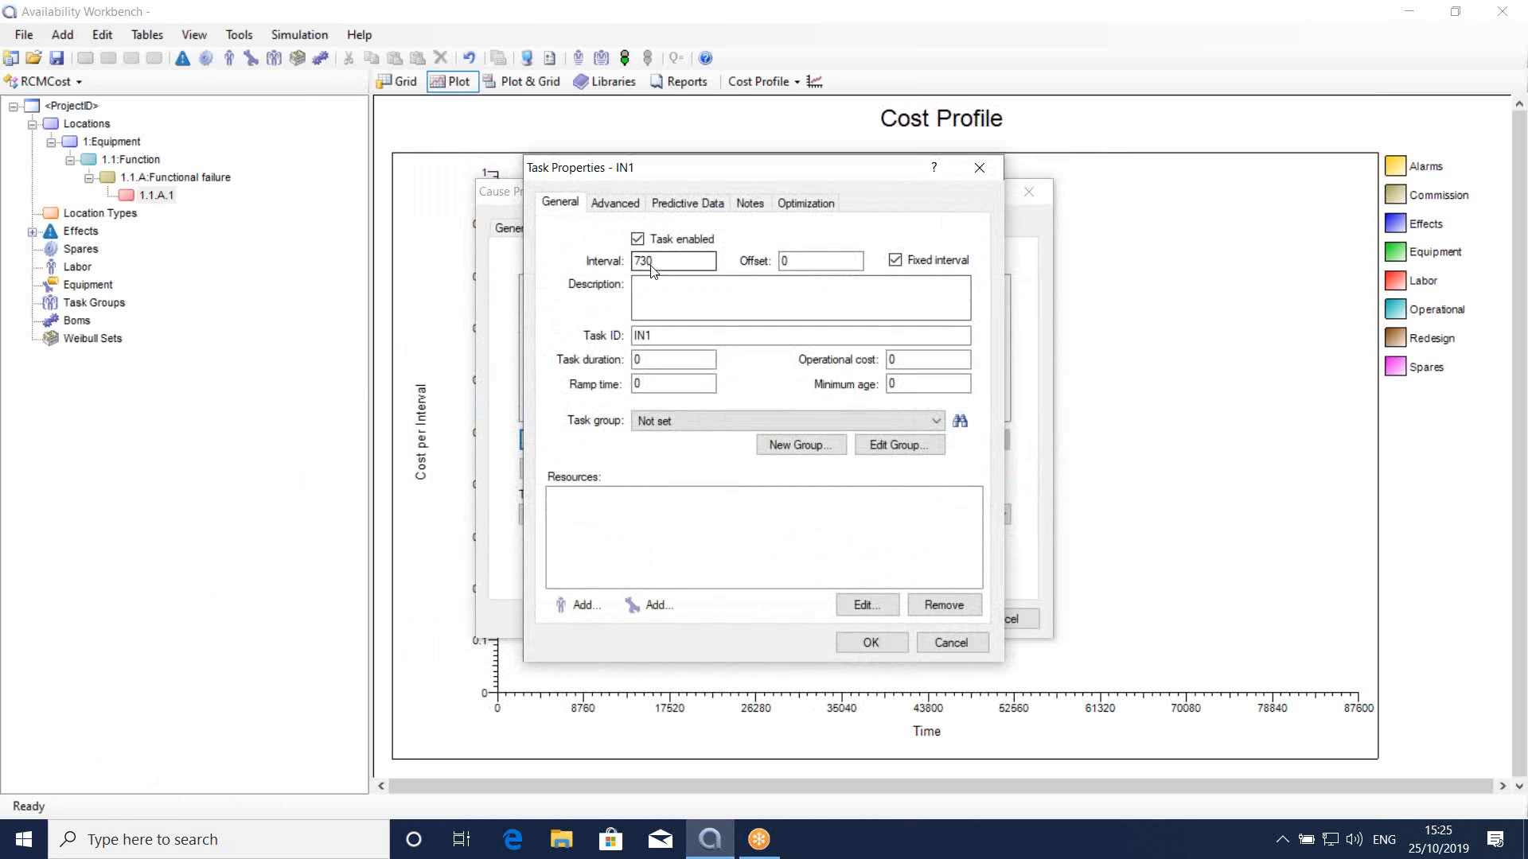
left_click(666, 358)
type(".5")
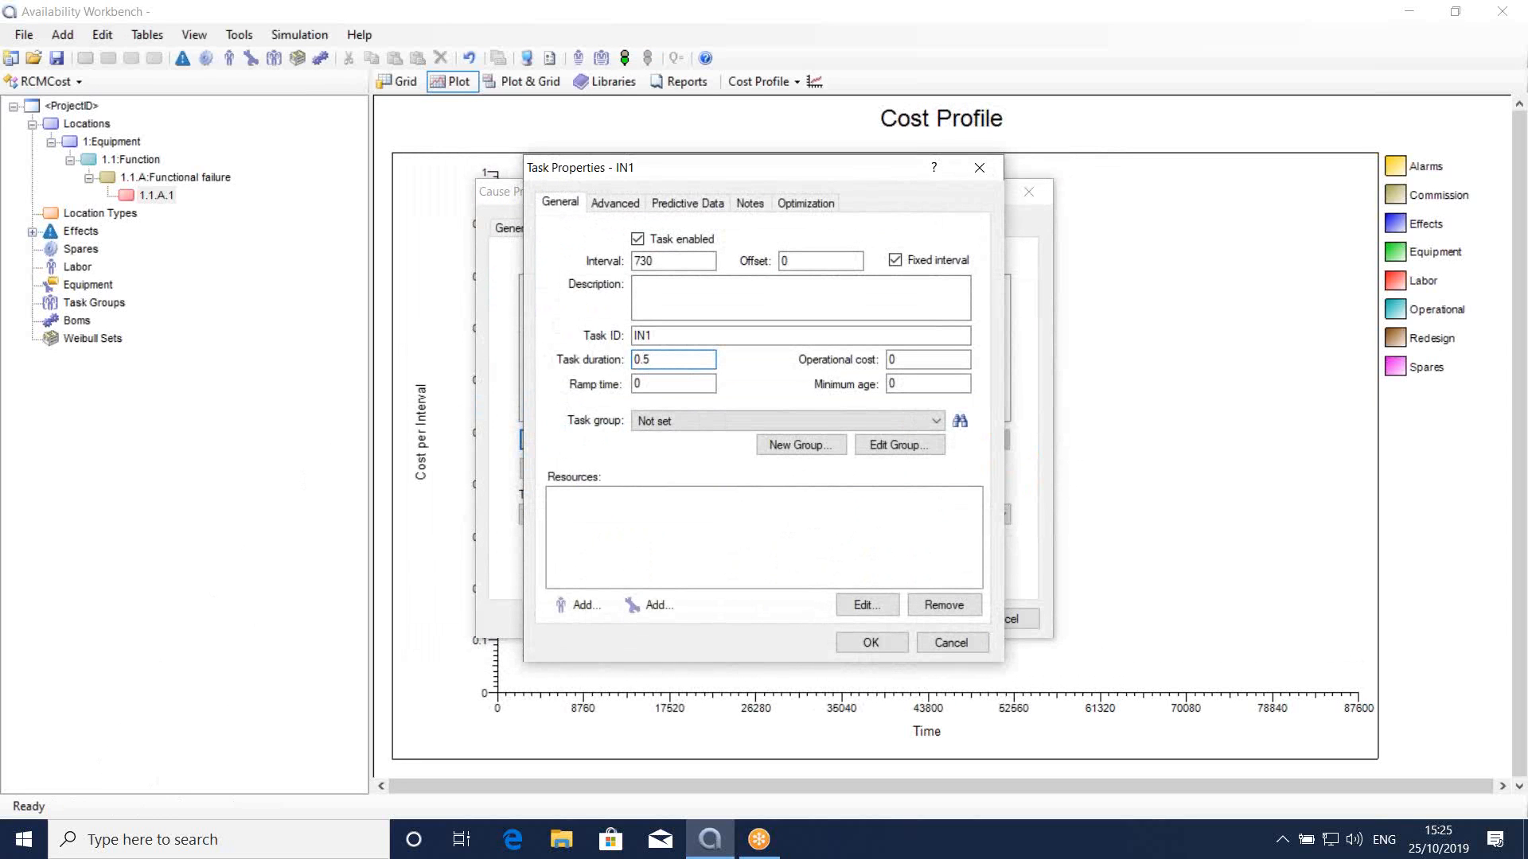
left_click(915, 360)
type("500")
Step: Set the inspection task's P-F interval to 1460 and its detection probability to 0.99, and save the task
left_click(696, 209)
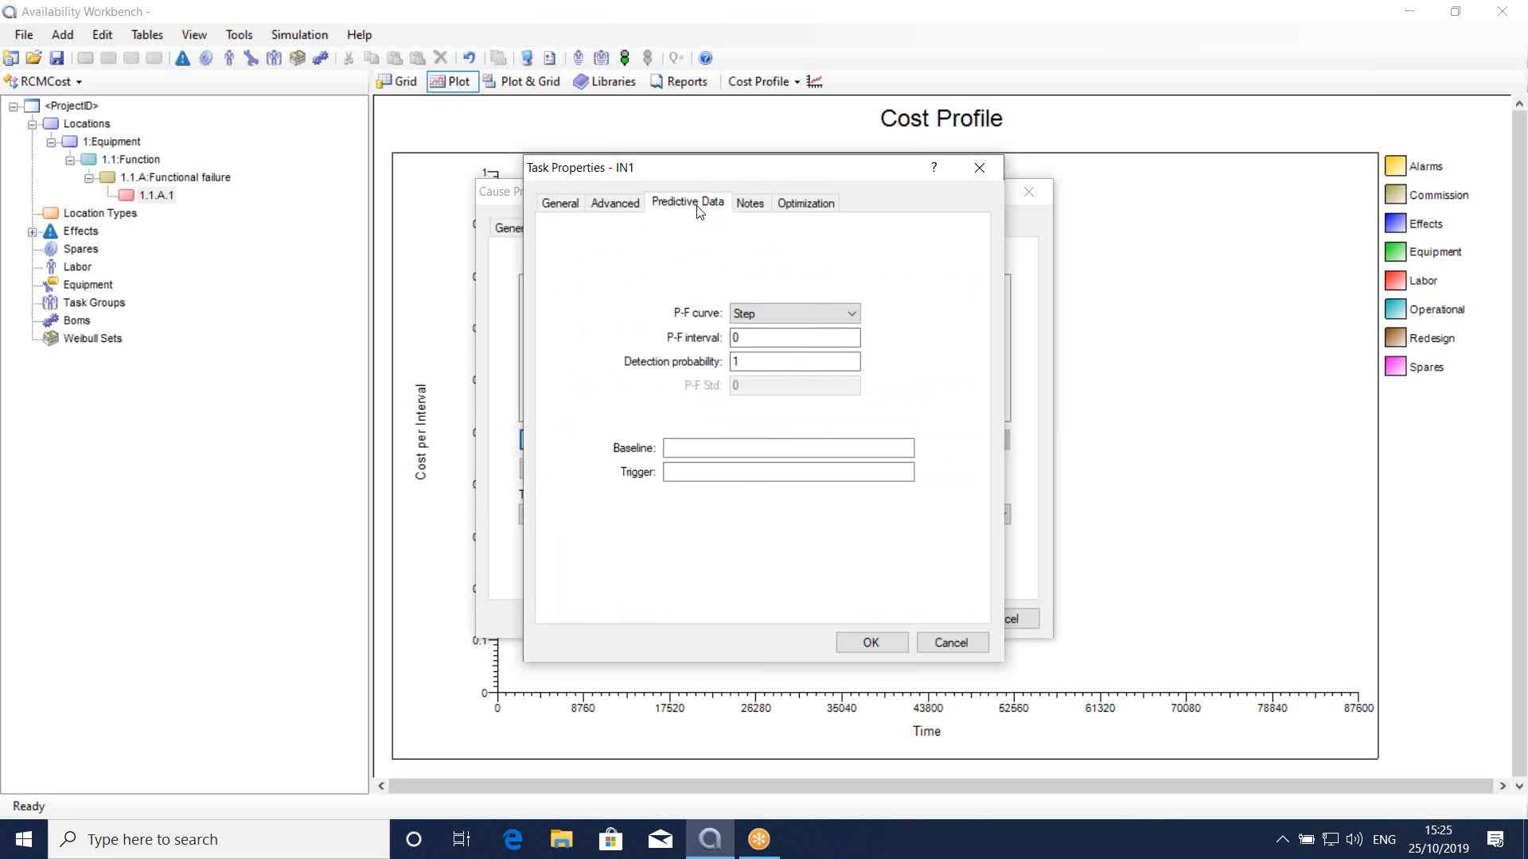
double_click(742, 337)
type("1460")
key("Tab")
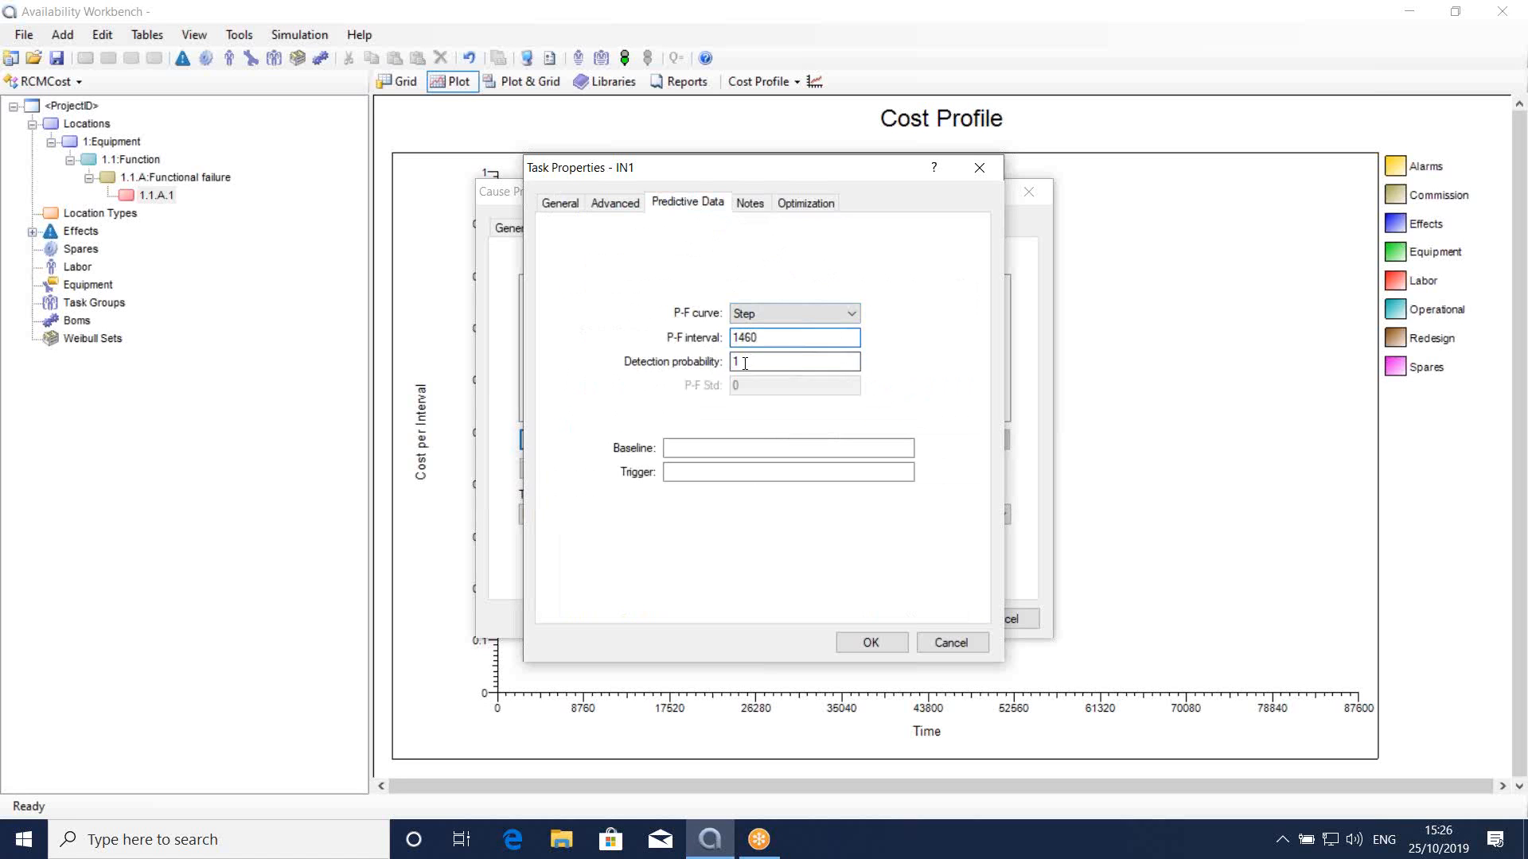
type("0.99")
left_click(871, 645)
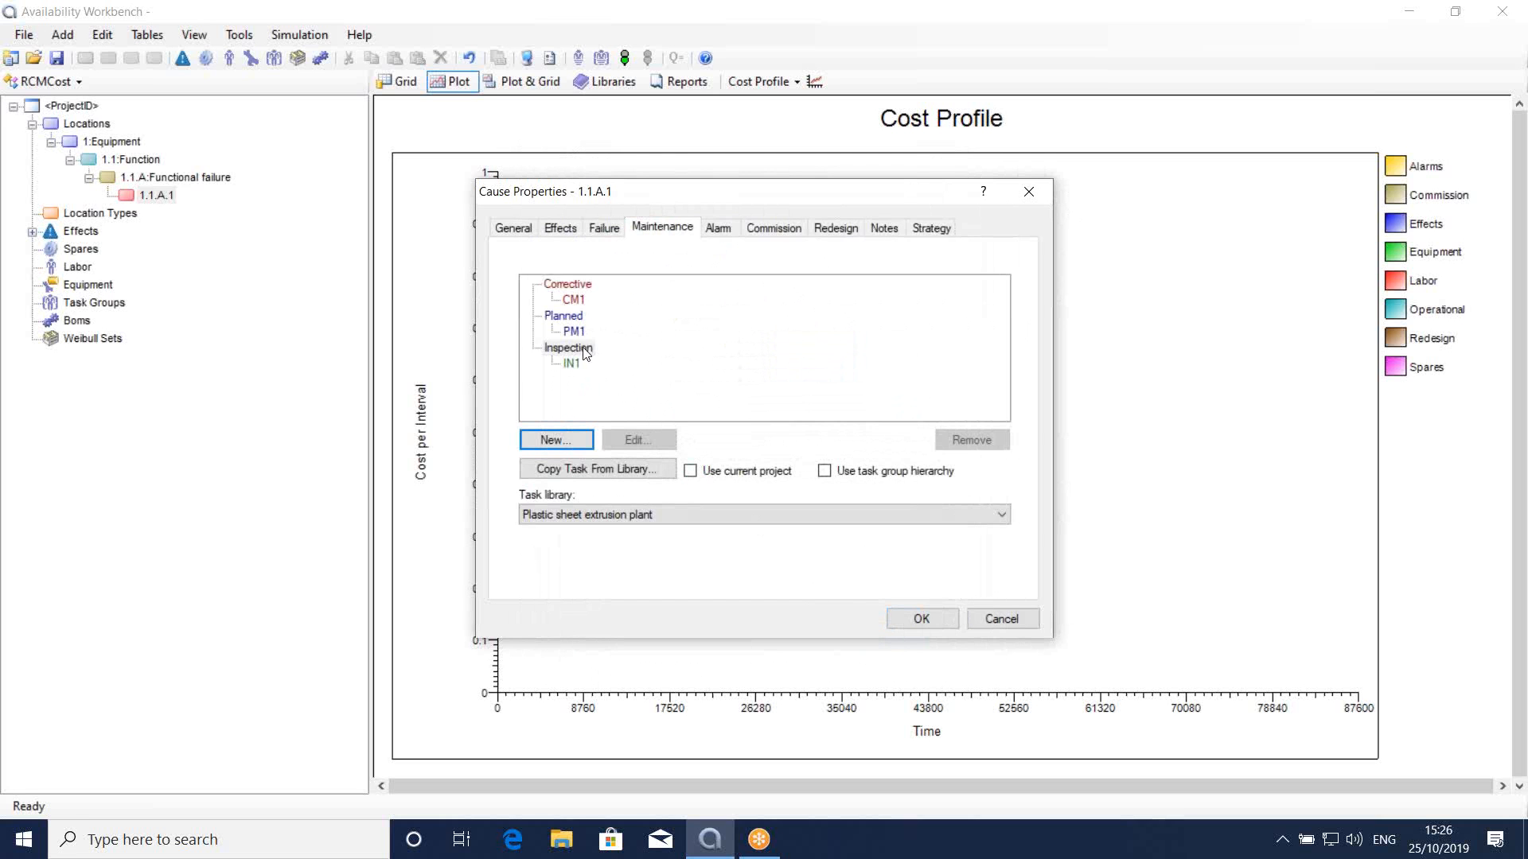
Step: Check the advanced properties of planned task PM1, including its secondary action setting, without changing them
left_click(573, 333)
double_click(573, 332)
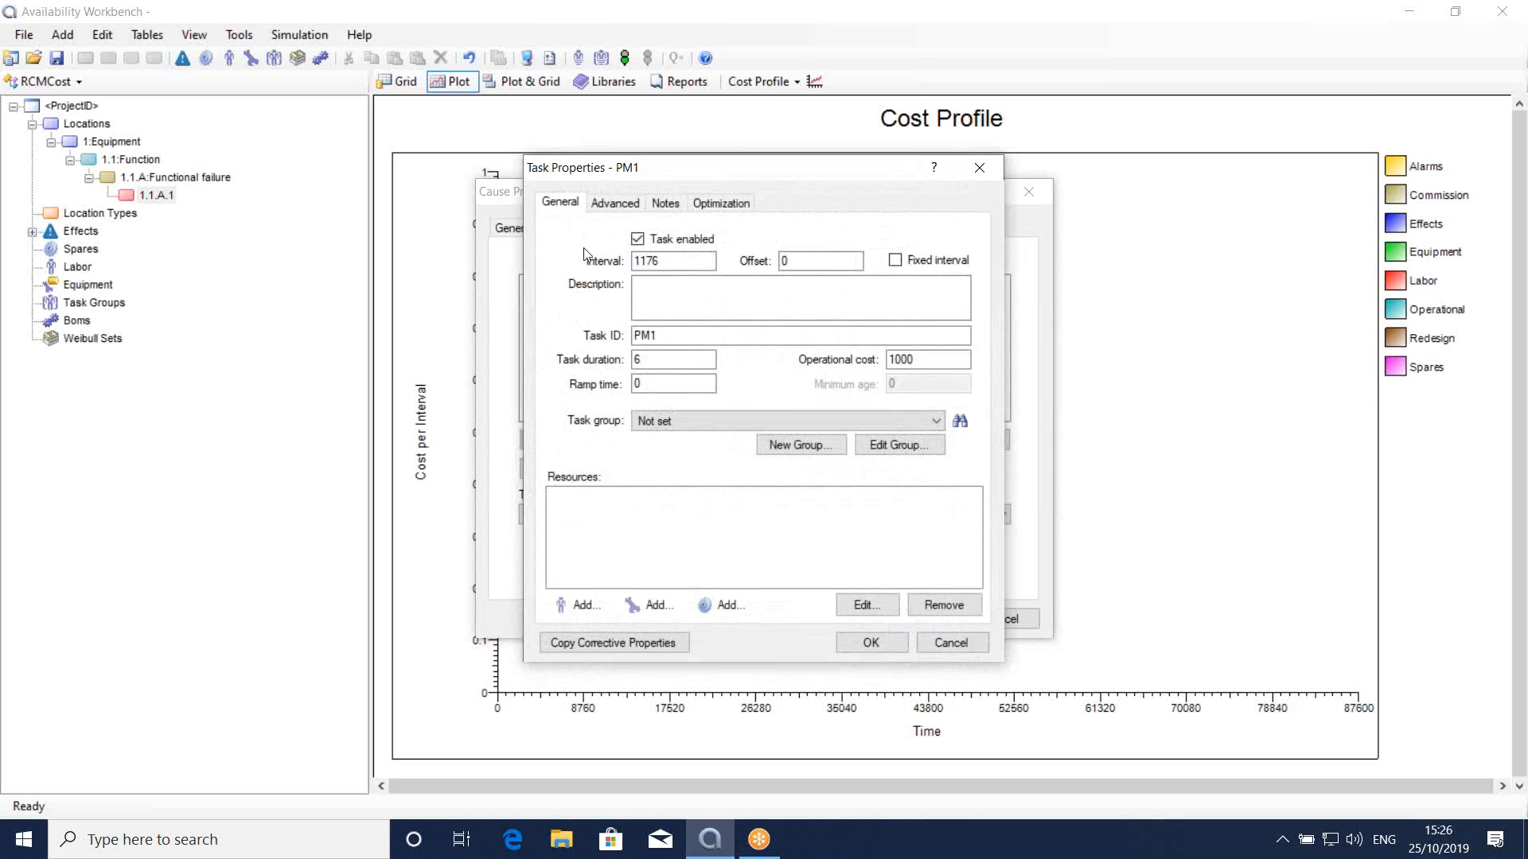
left_click(612, 203)
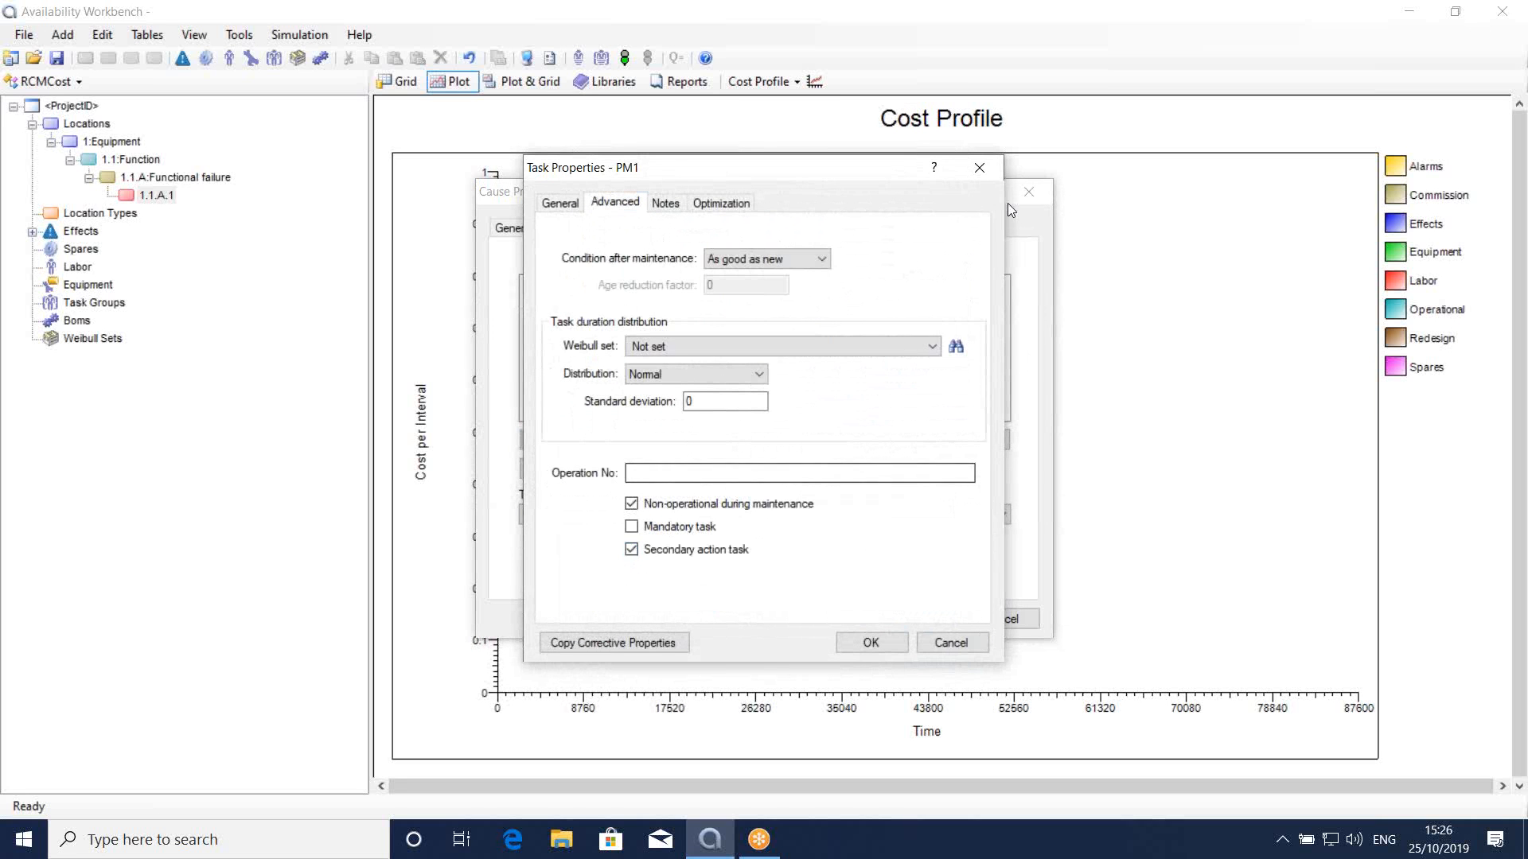
left_click(979, 168)
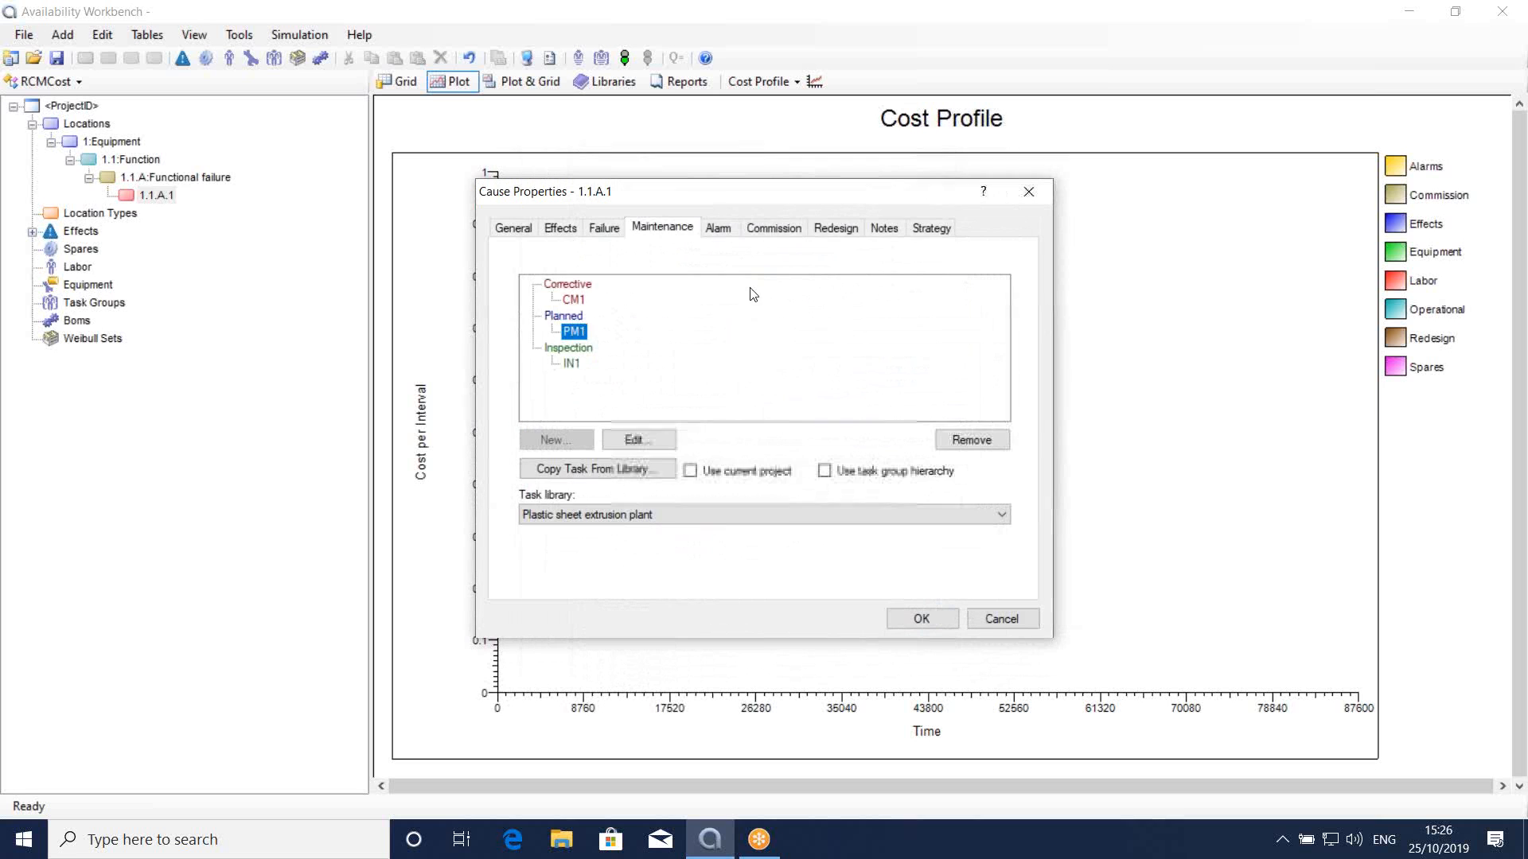
left_click(582, 367)
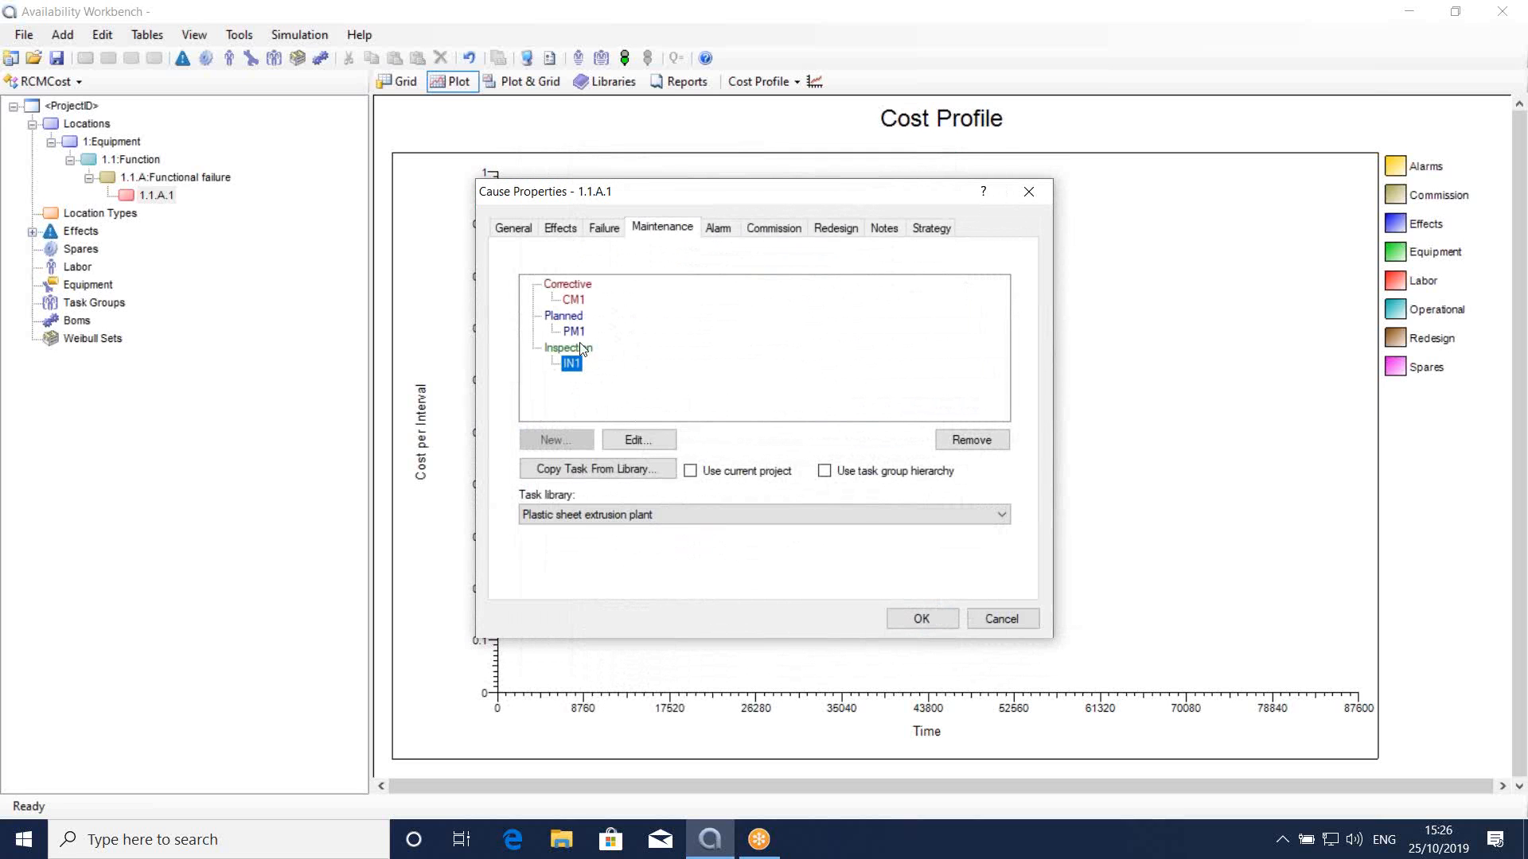
left_click(576, 336)
Step: Disable planned maintenance in the cause's strategy and select the inspection task
left_click(929, 236)
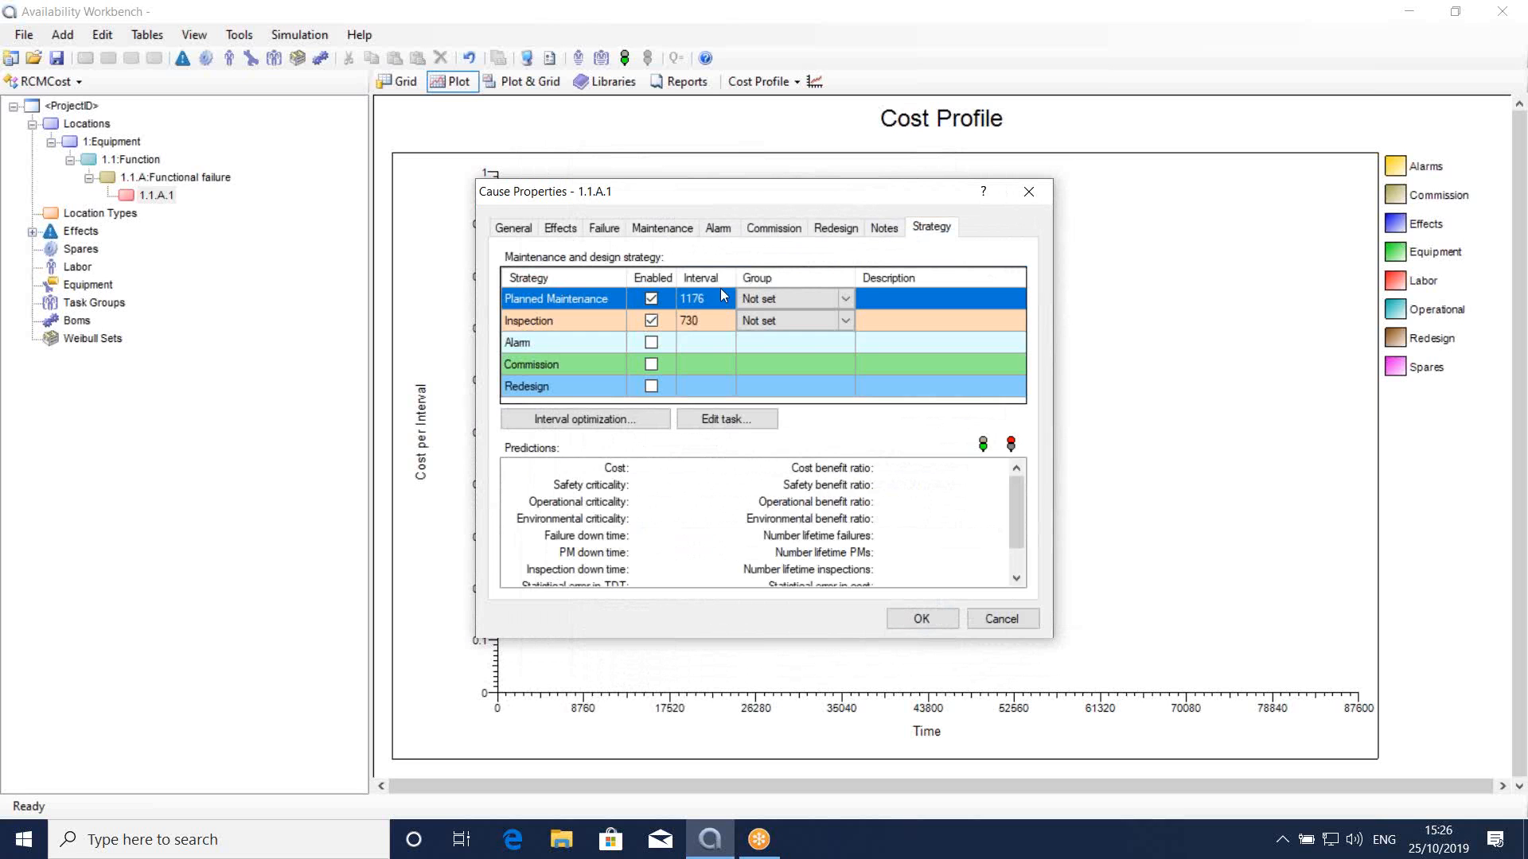
left_click(650, 304)
left_click(609, 329)
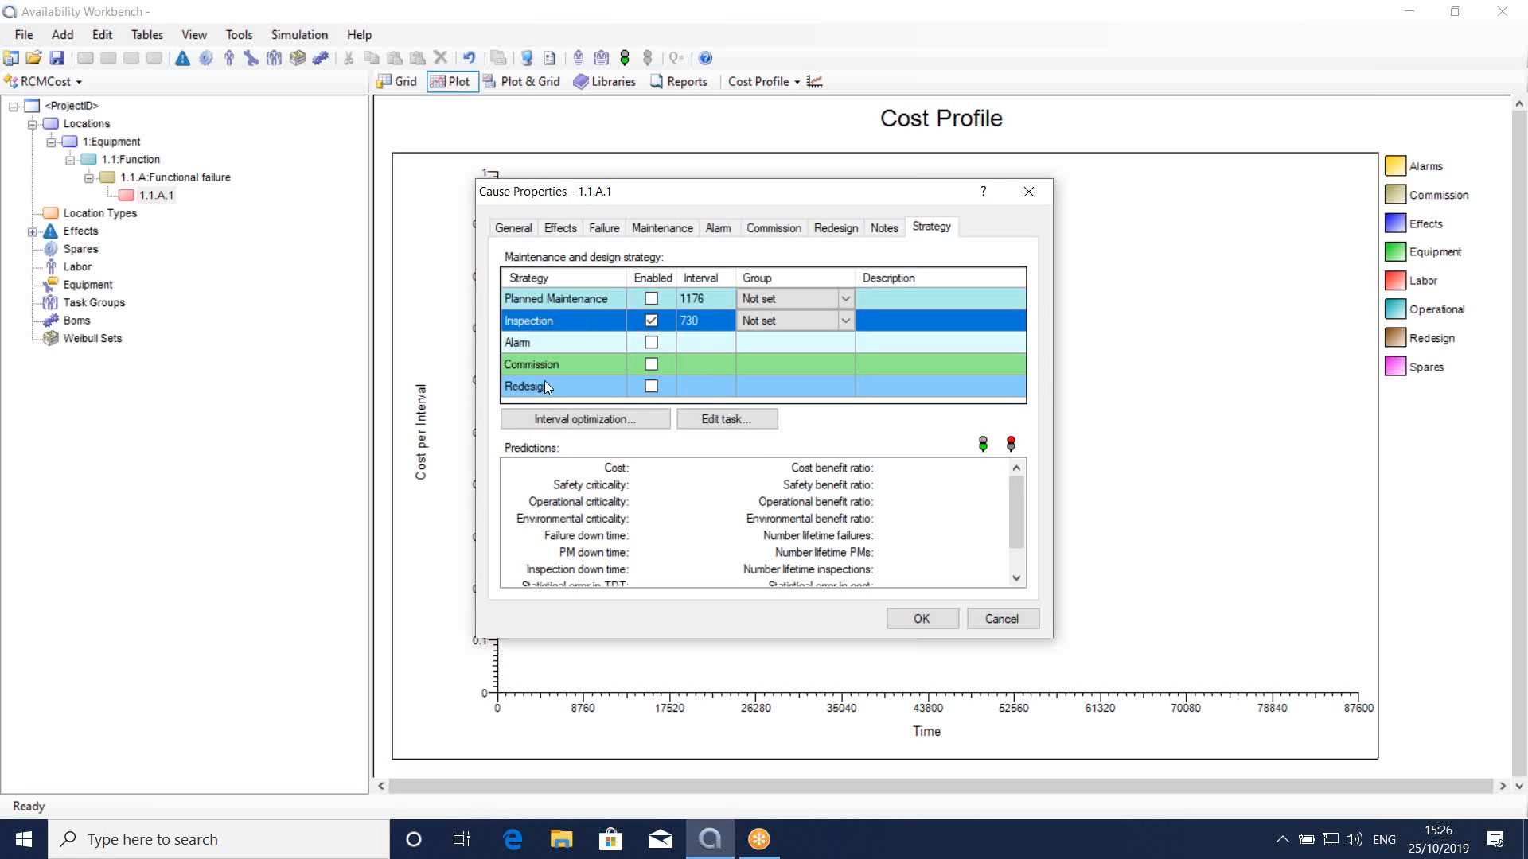
Step: Set the interval optimization range of inspection task IN1 to 50 intervals, with an initial interval and increment of 168
left_click(551, 419)
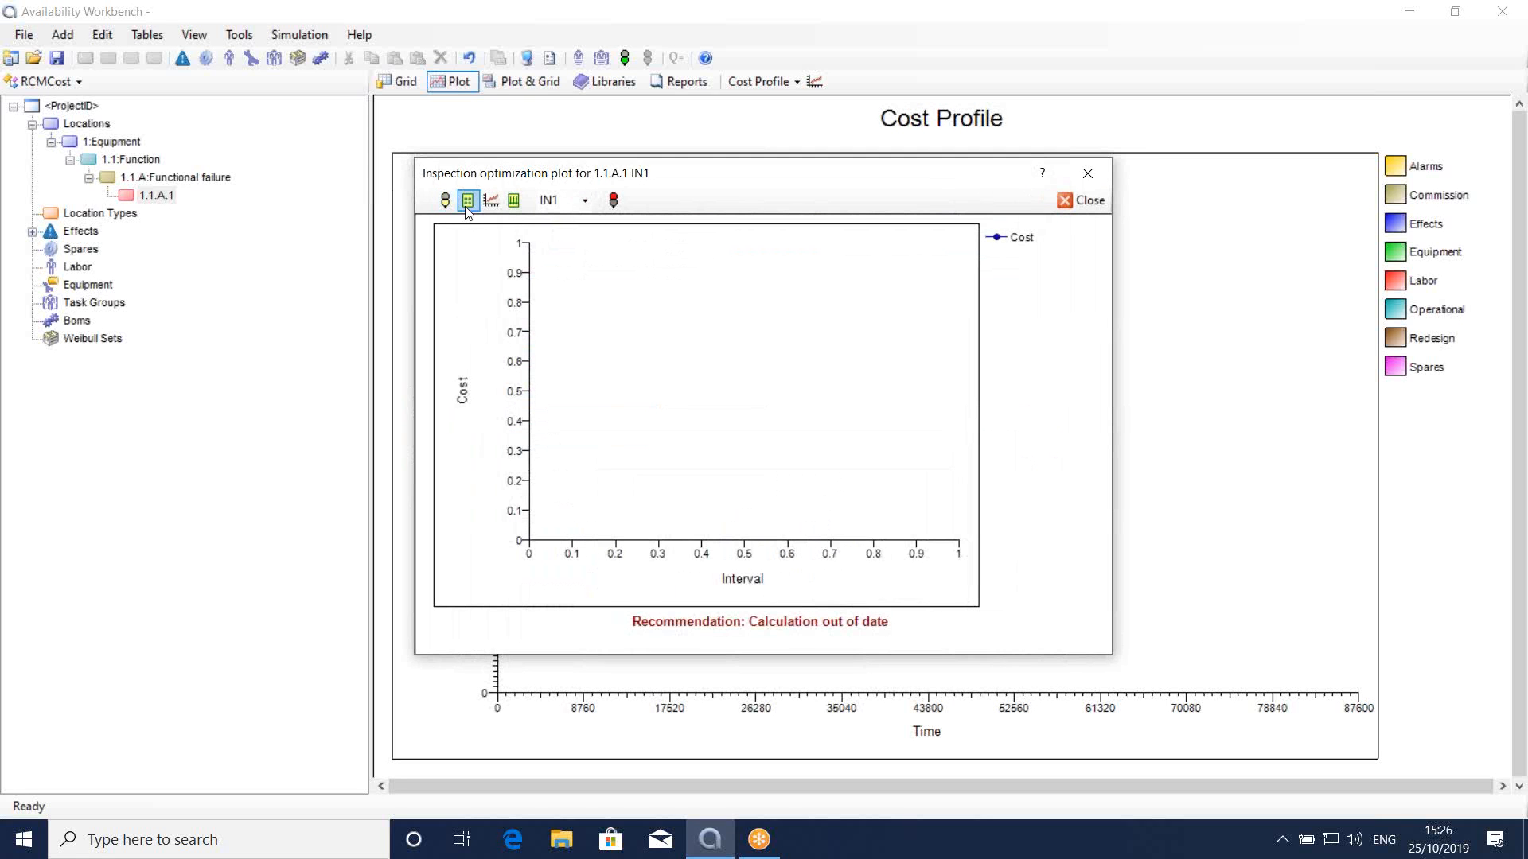
left_click(444, 200)
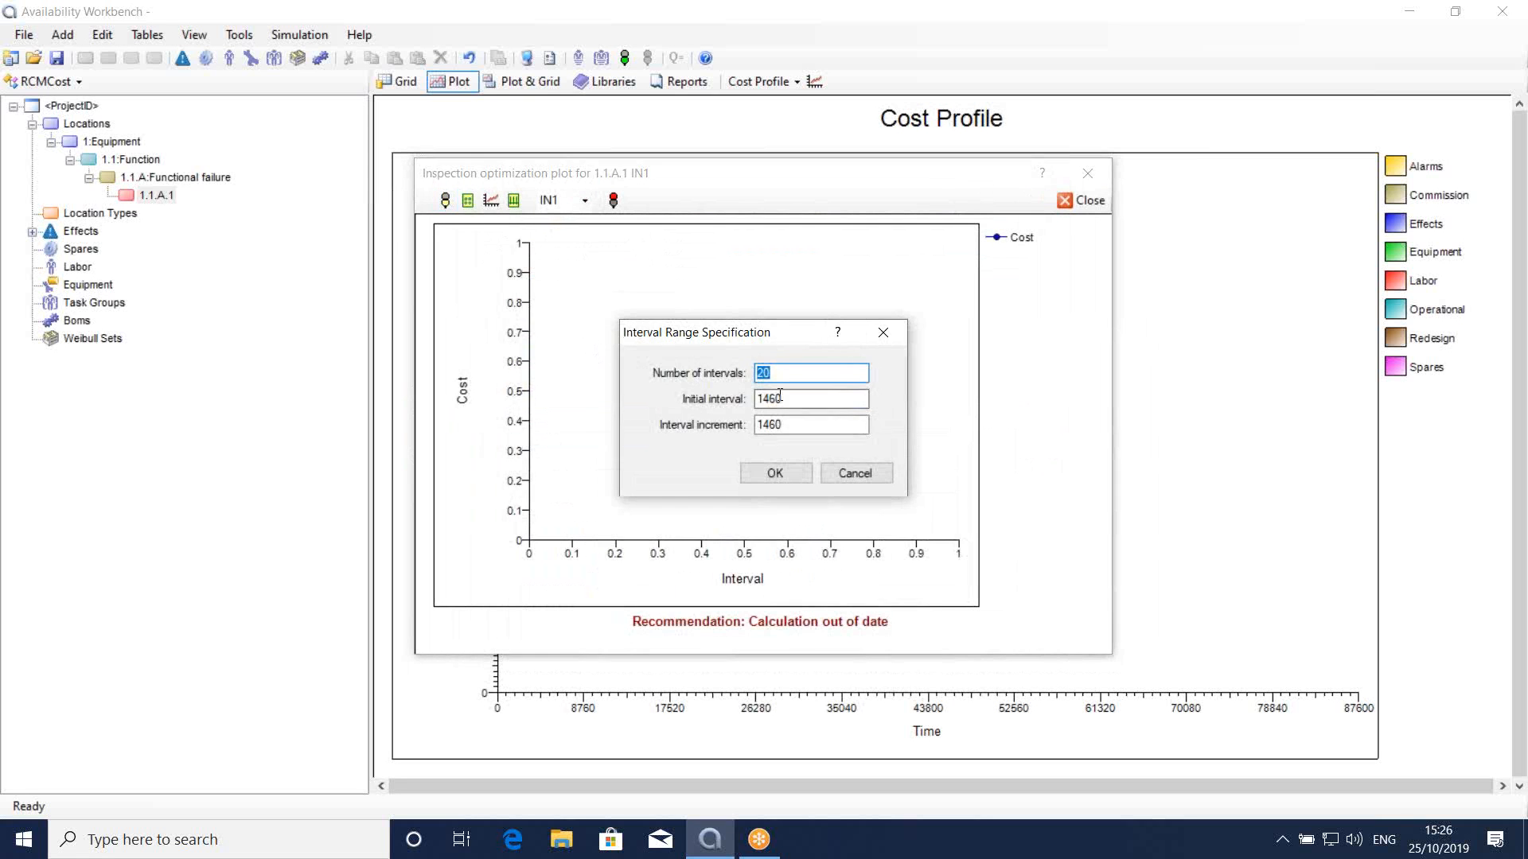
type("50")
key("Tab")
type("168")
key("Tab")
type("168")
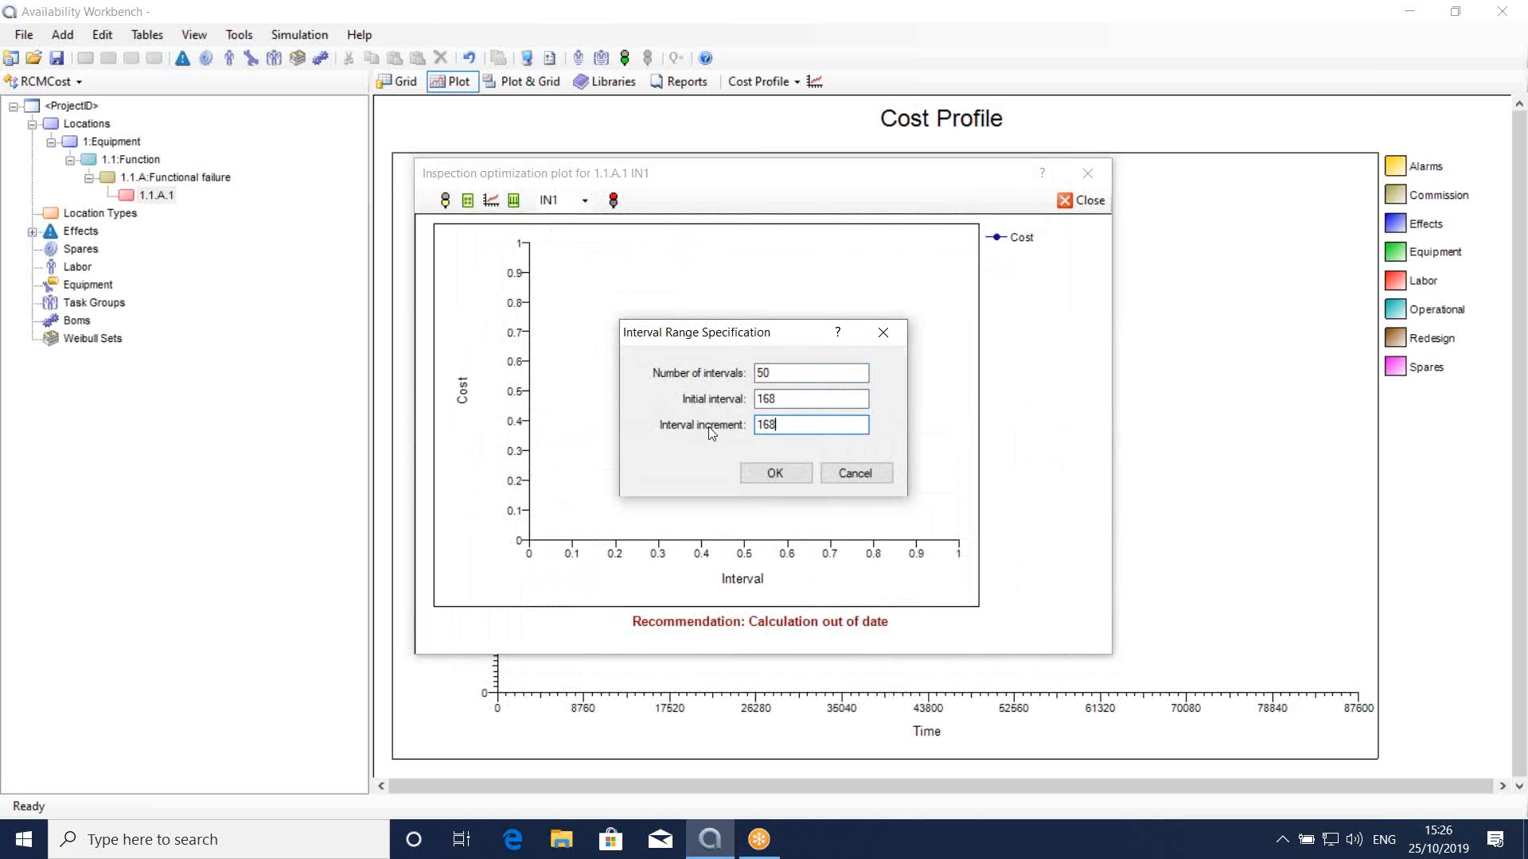
left_click(772, 474)
Step: Calculate IN1's optimization plot, apply the recommended interval of 1008, rerun the strategy predictions and save the cause
left_click(446, 201)
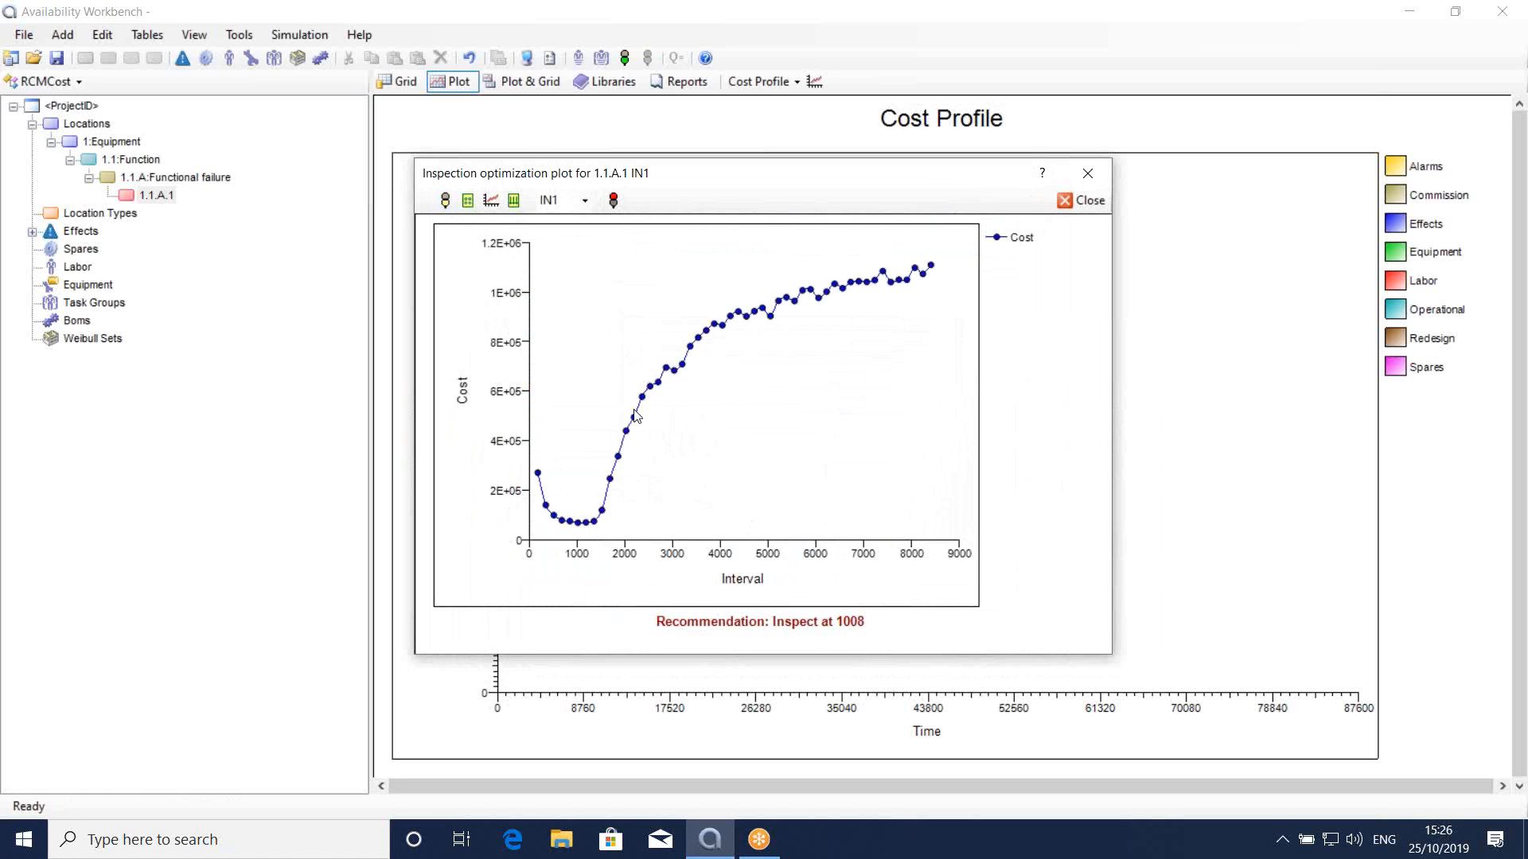
left_click(514, 200)
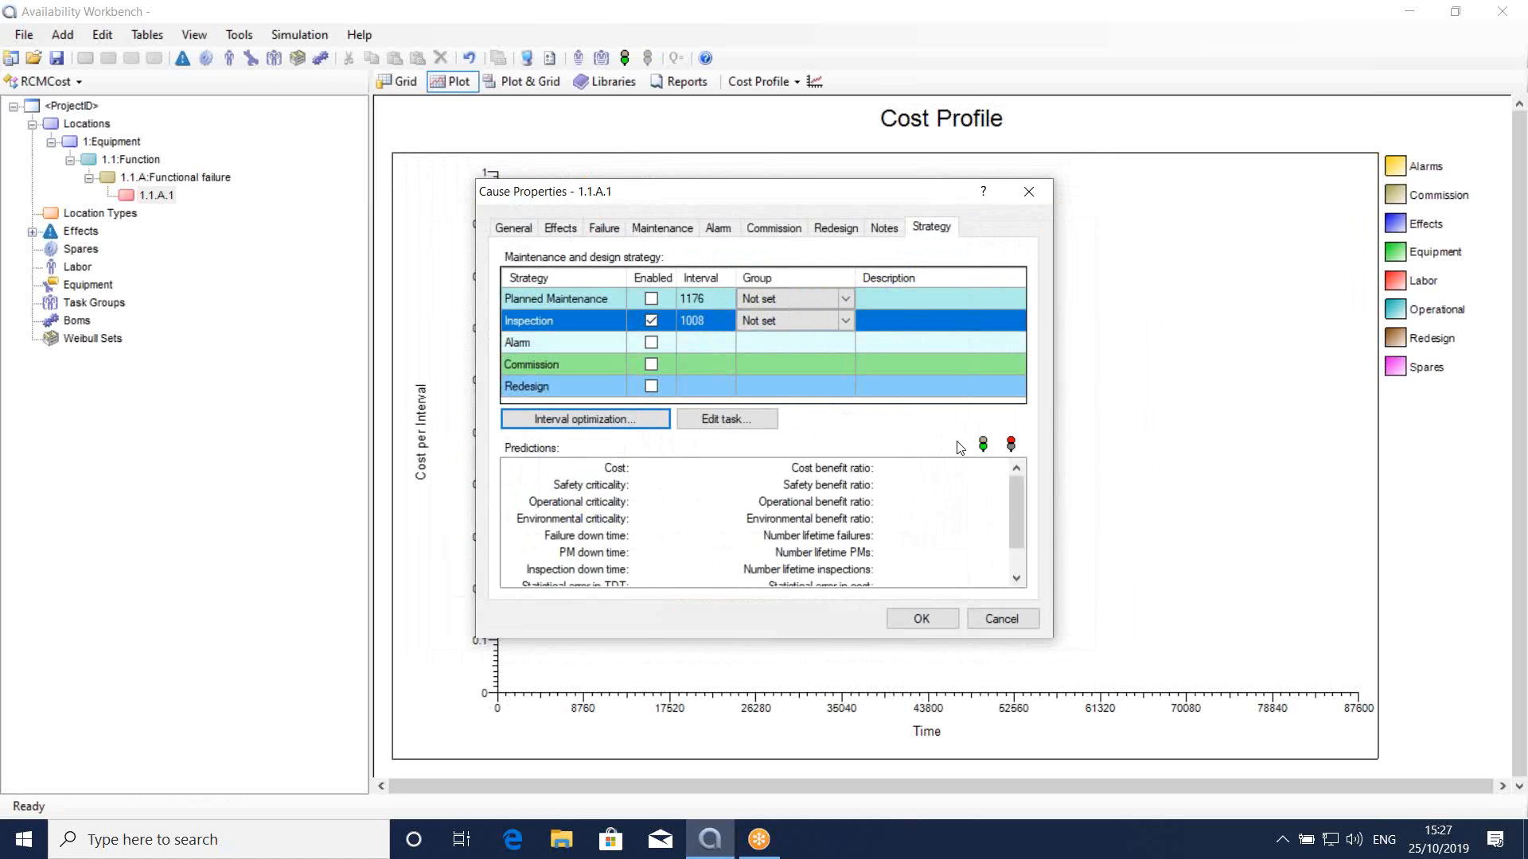
left_click(983, 444)
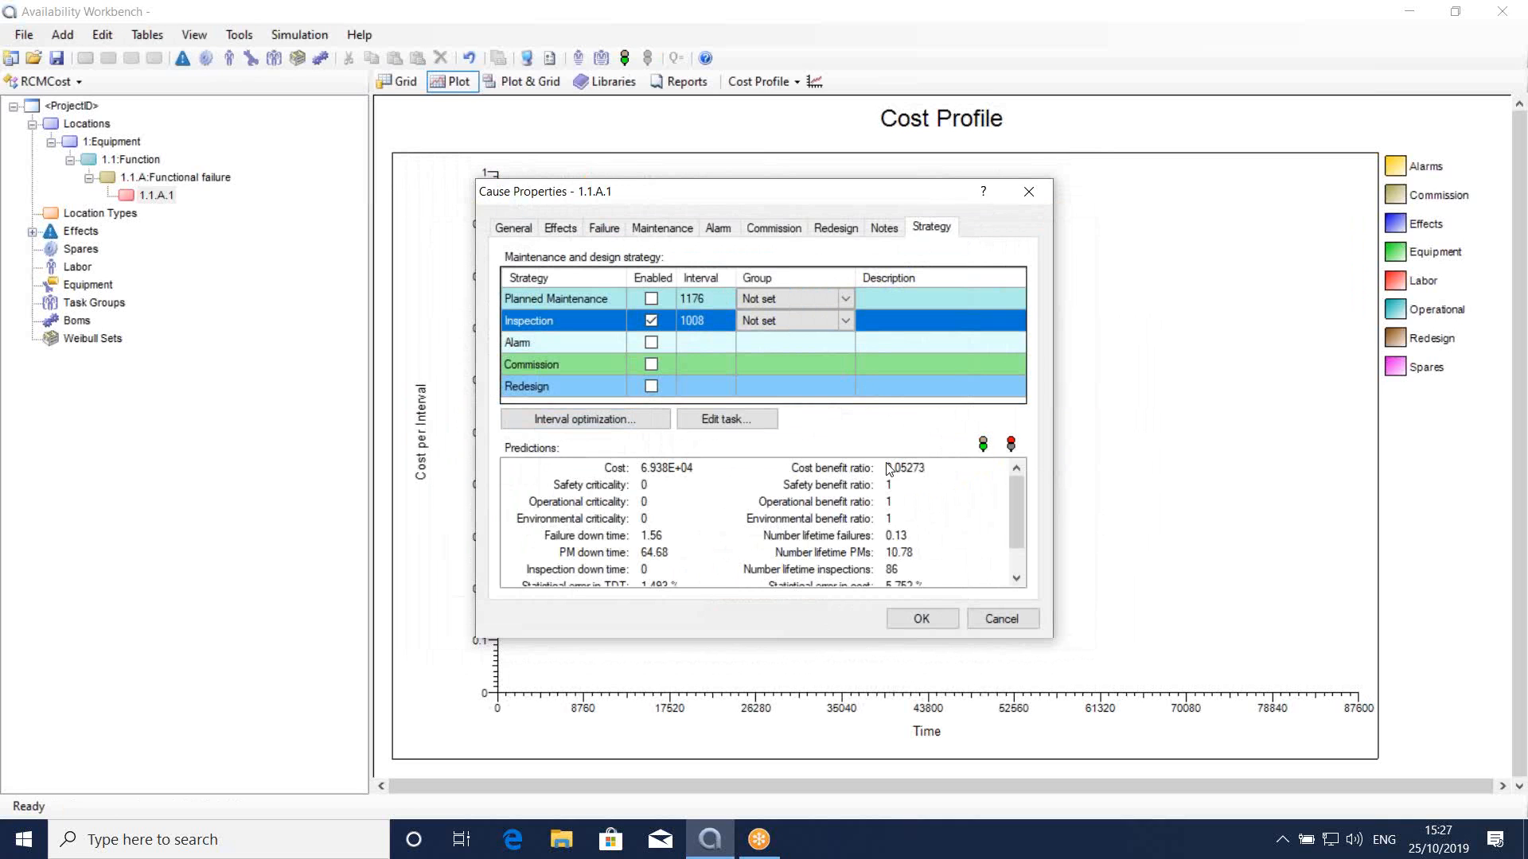
left_click(923, 619)
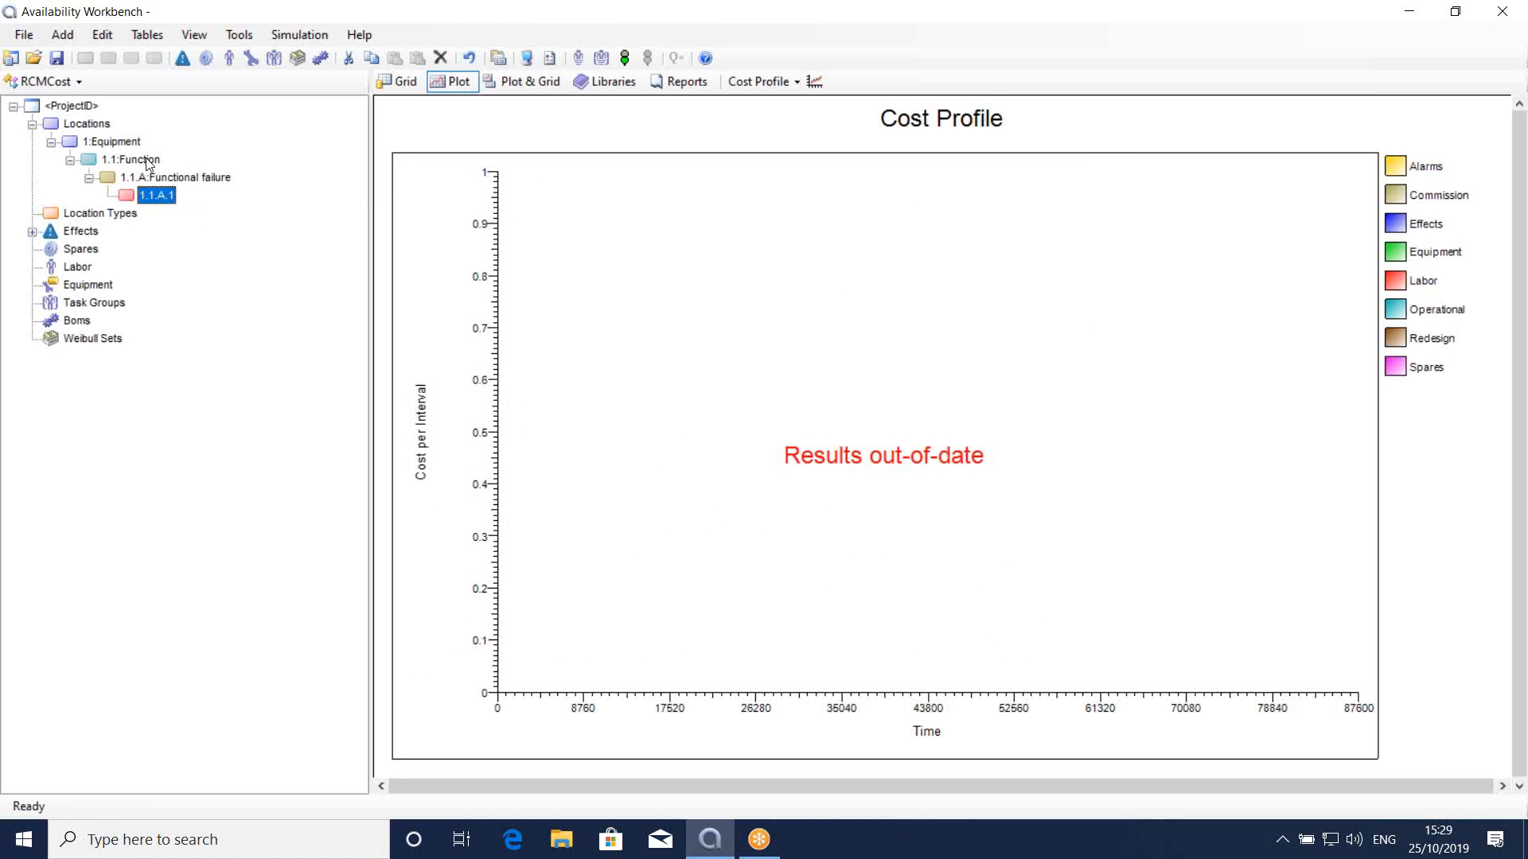
Step: Review the source types available for importing project data, then close the import settings without importing
left_click(25, 36)
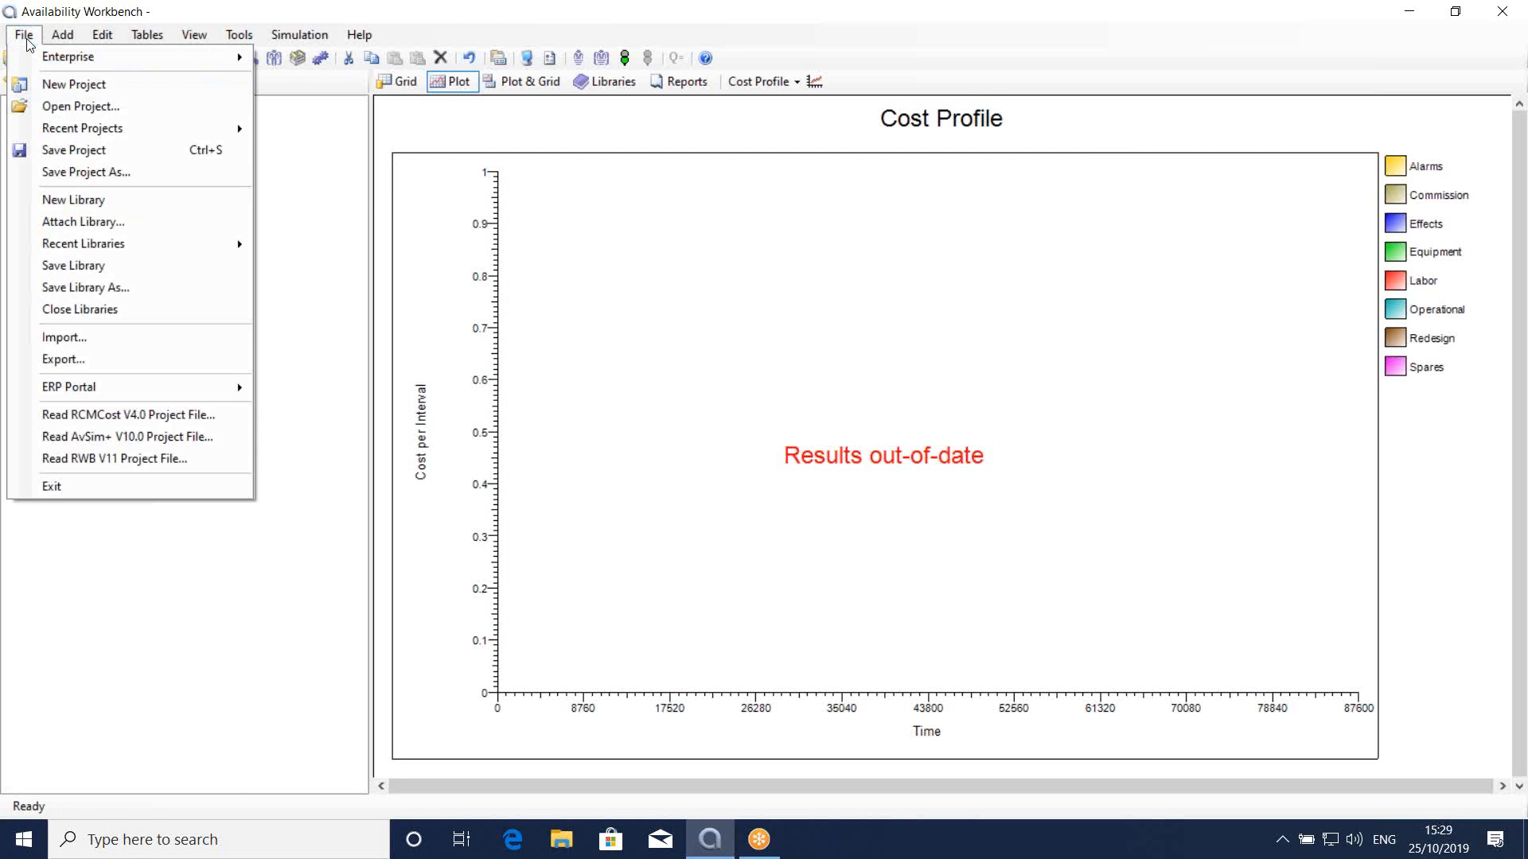
left_click(47, 337)
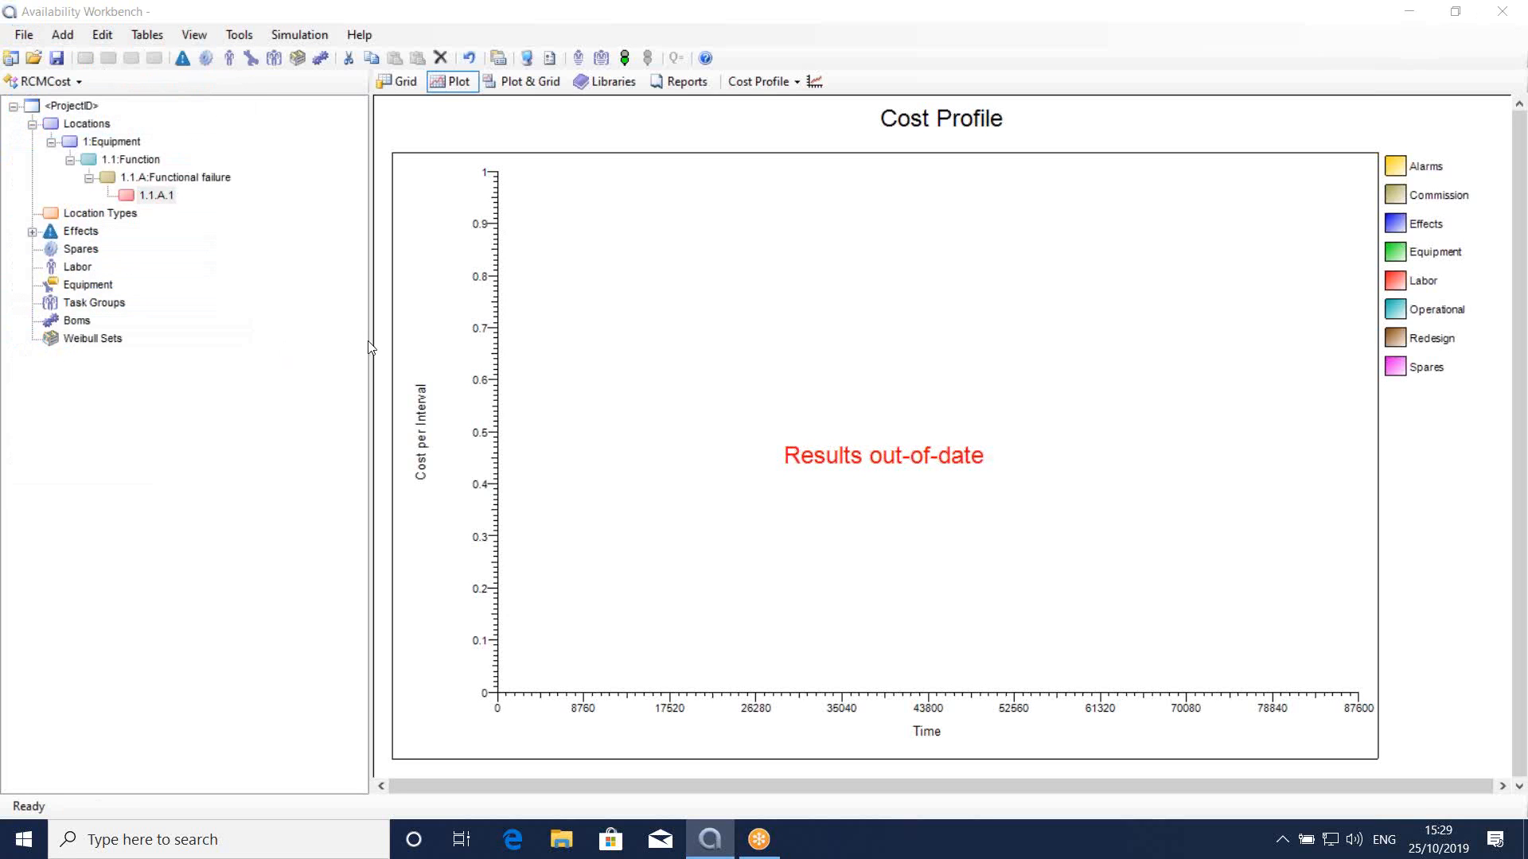
left_click(747, 270)
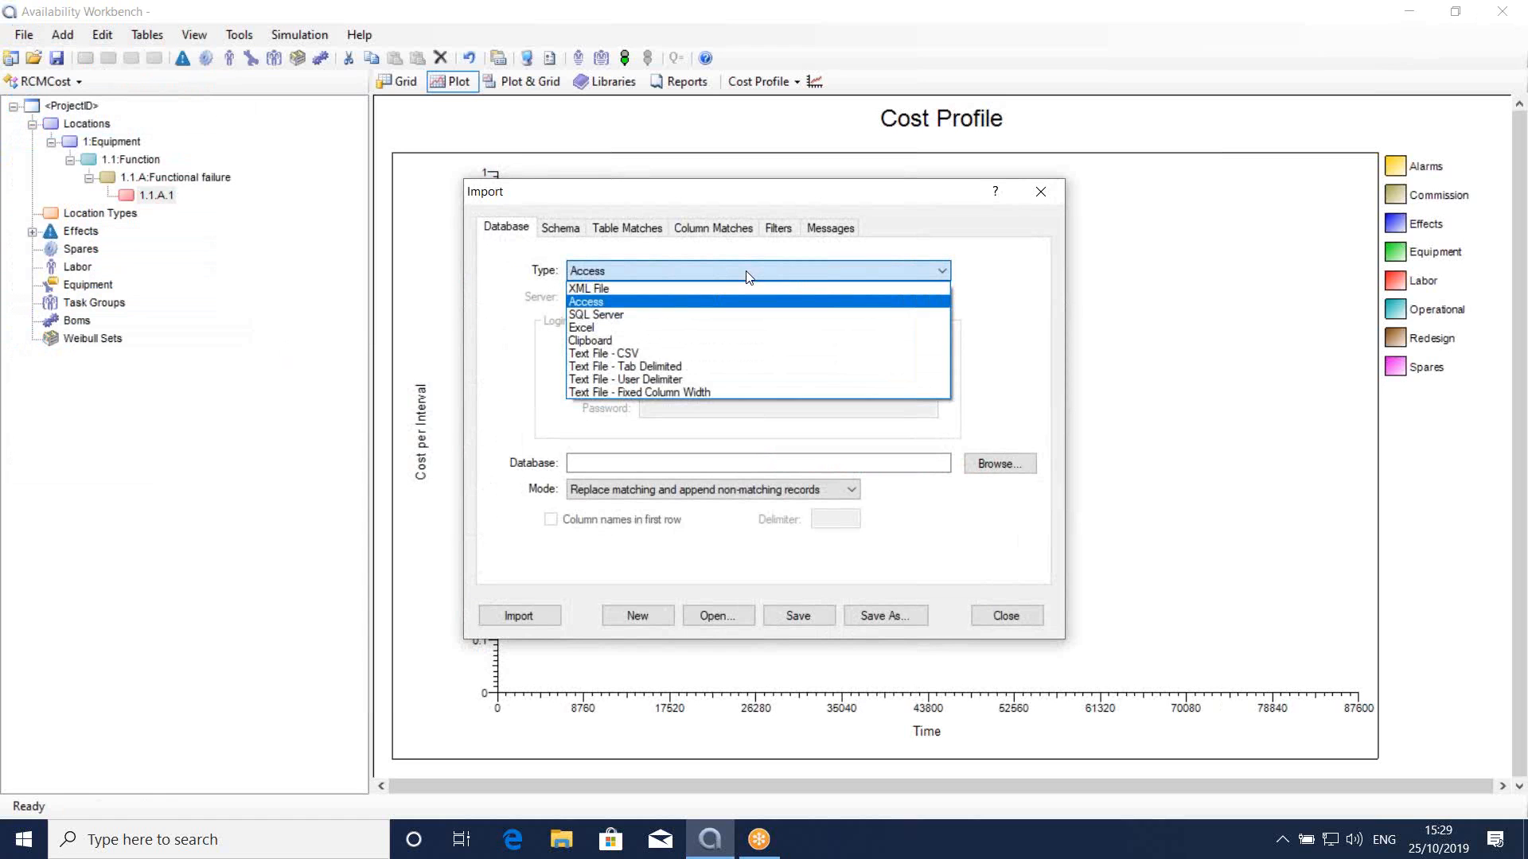
left_click(755, 259)
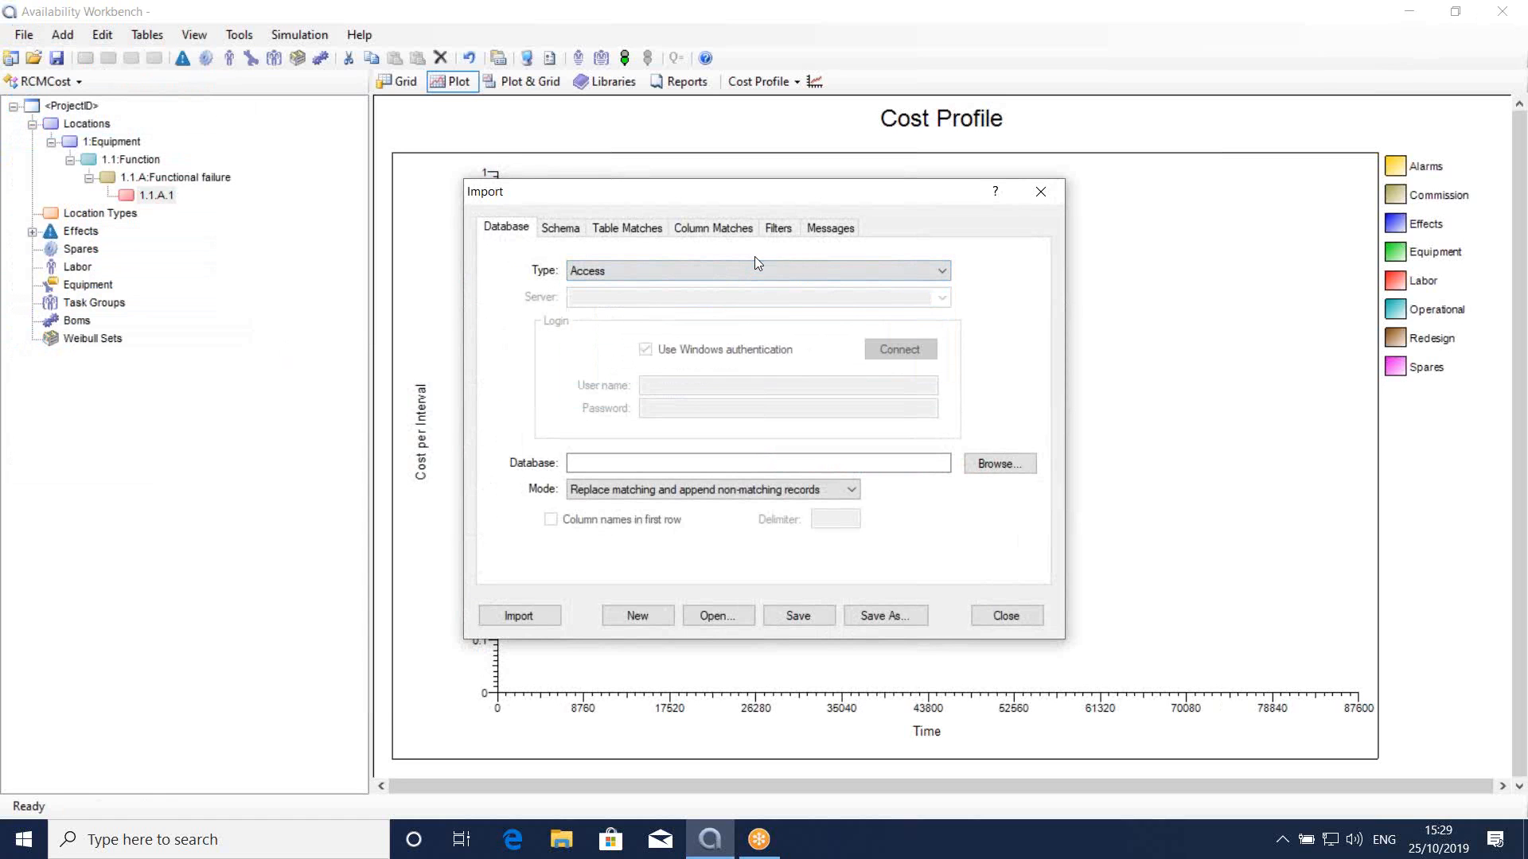
left_click(1048, 197)
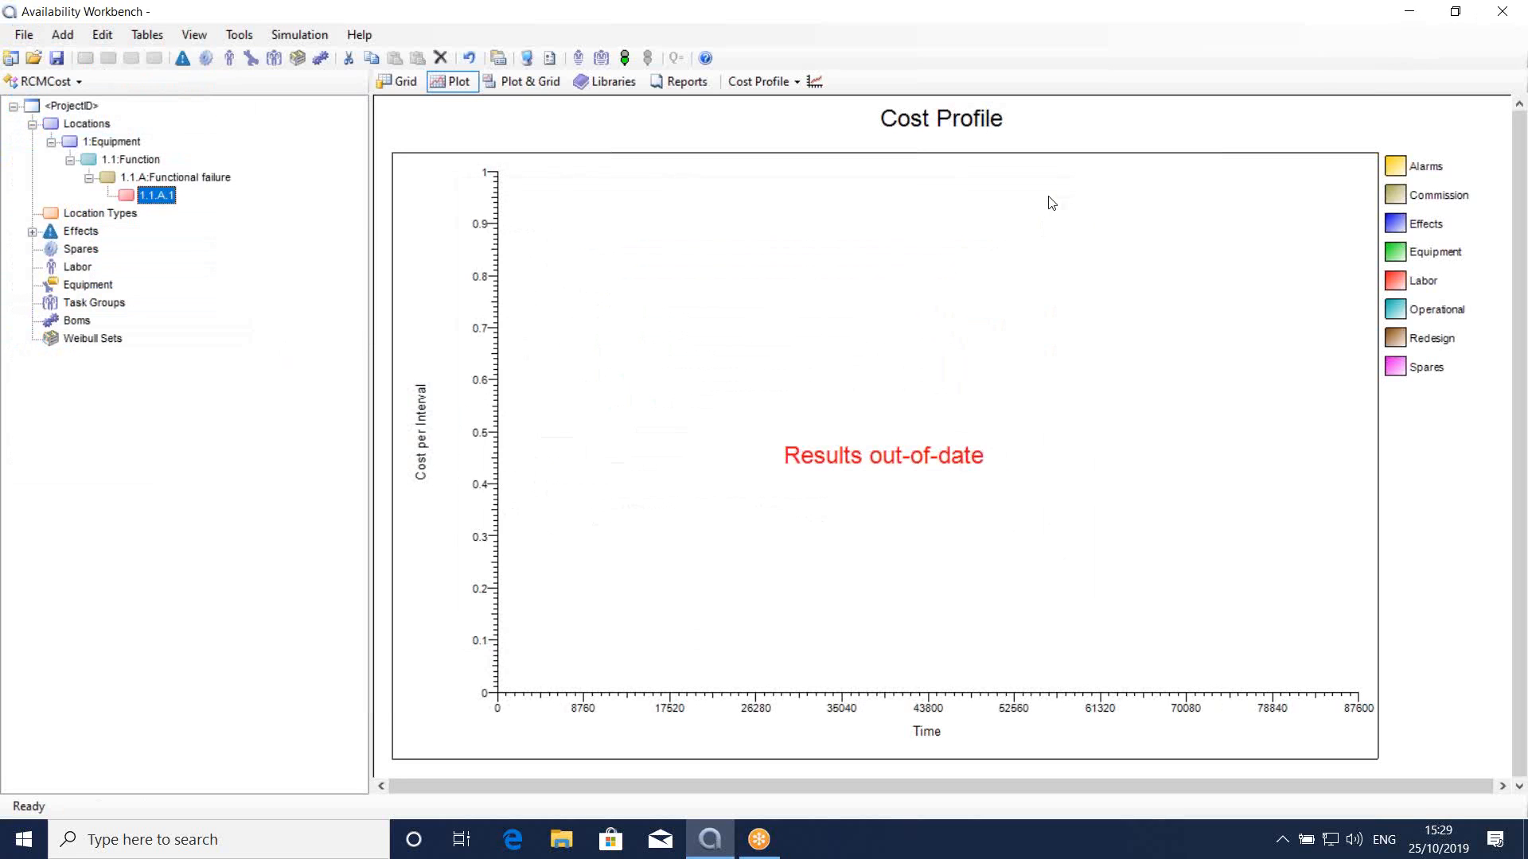
Step: Switch from the RCMCost module to the SAP portal module
left_click(62, 84)
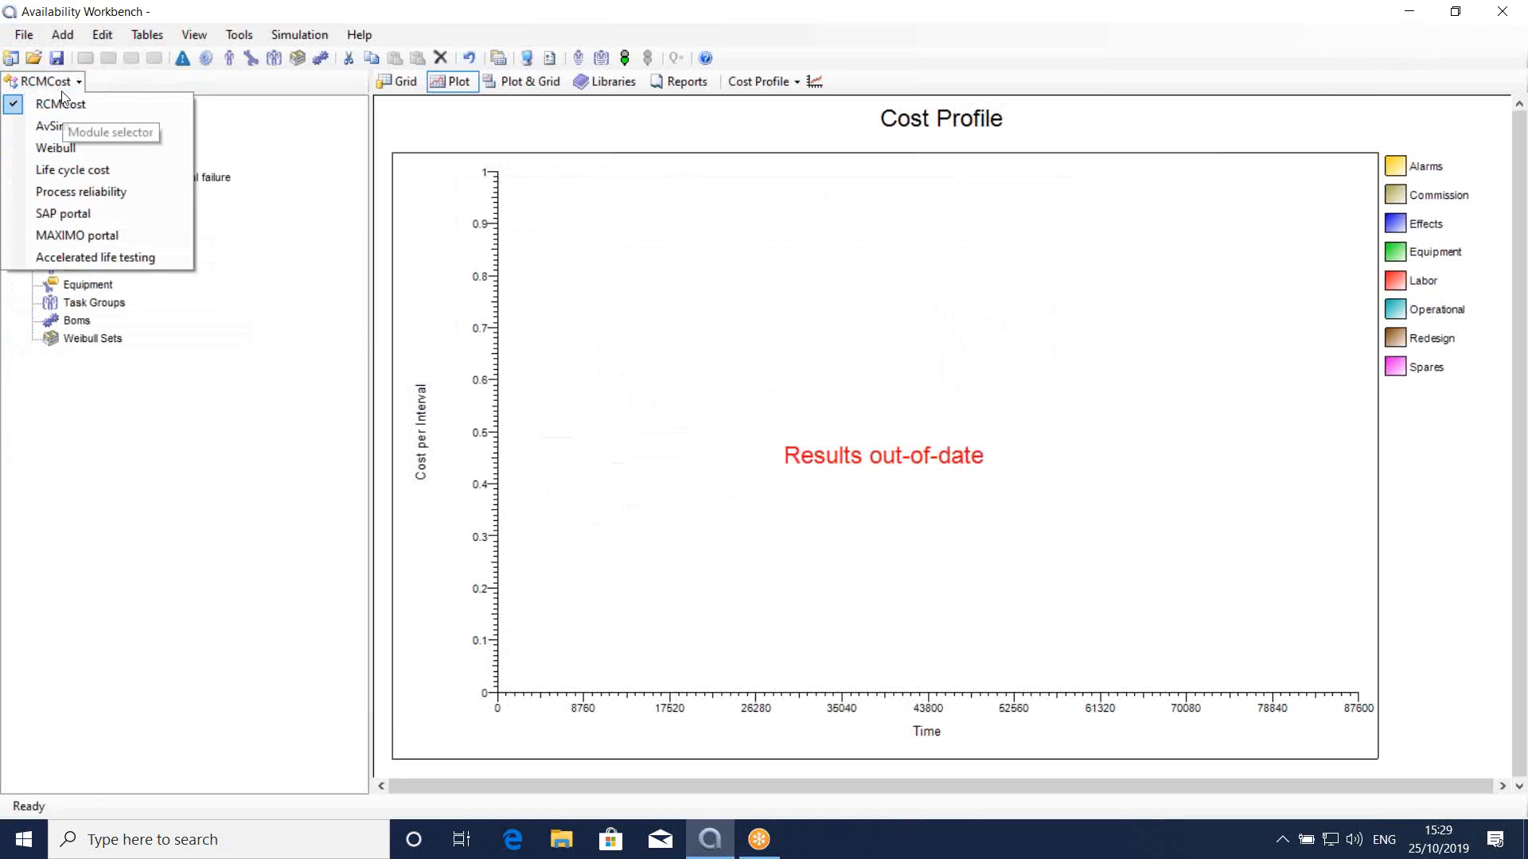
left_click(65, 215)
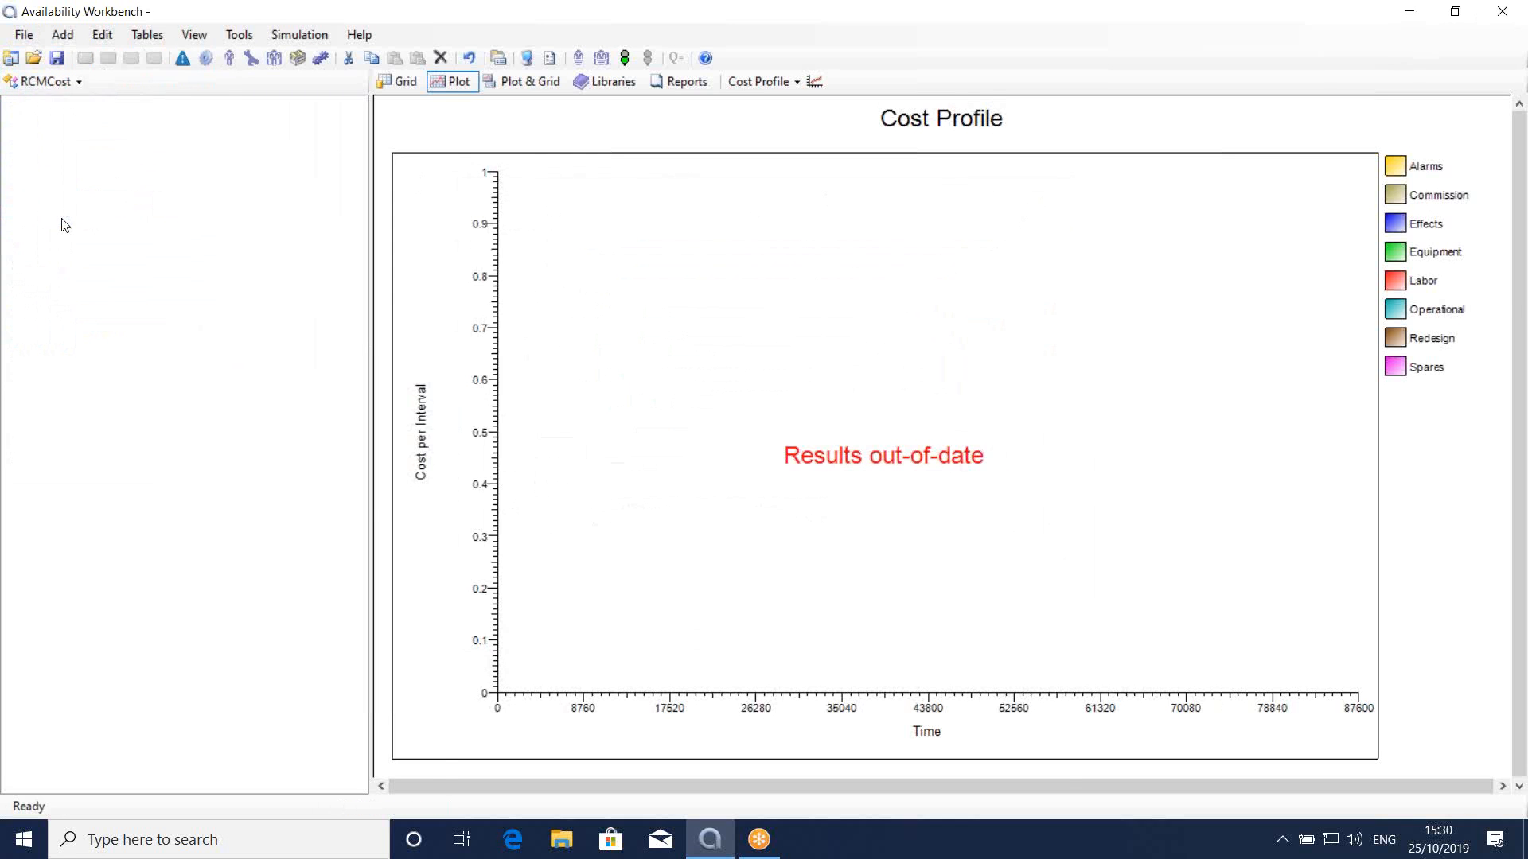